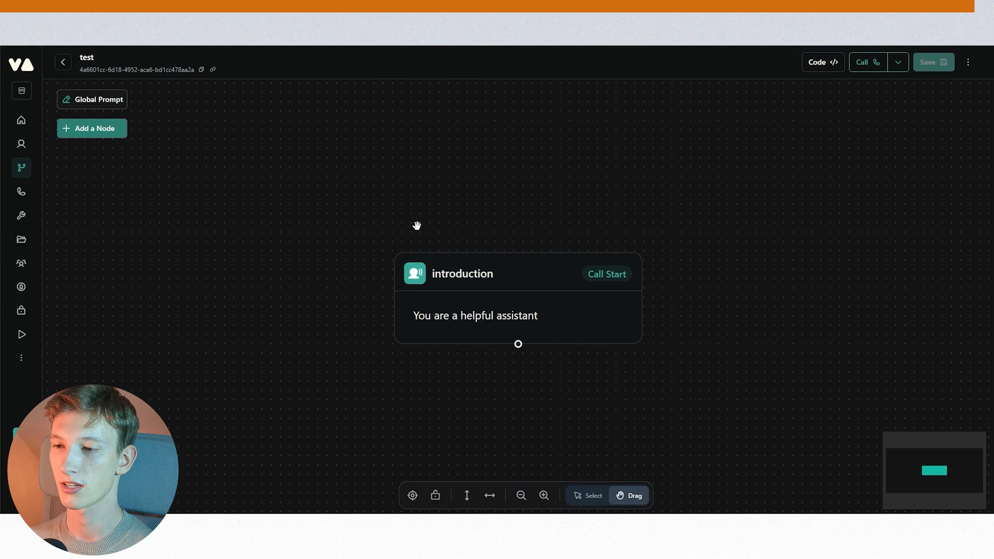
- Open the Global Prompt editor of the test workflow
scroll(418, 227, down, 3)
scroll(422, 231, up, 2)
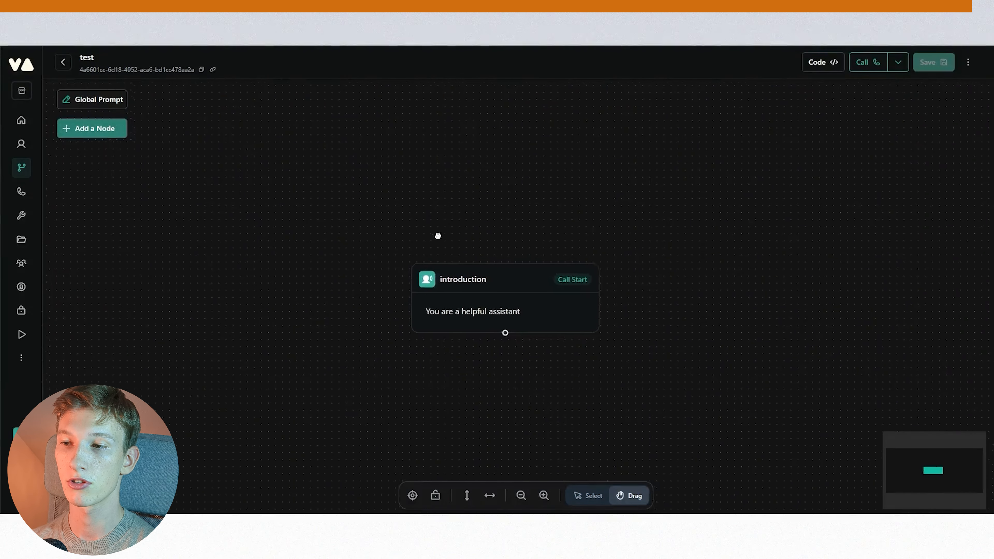
drag(439, 237, 425, 219)
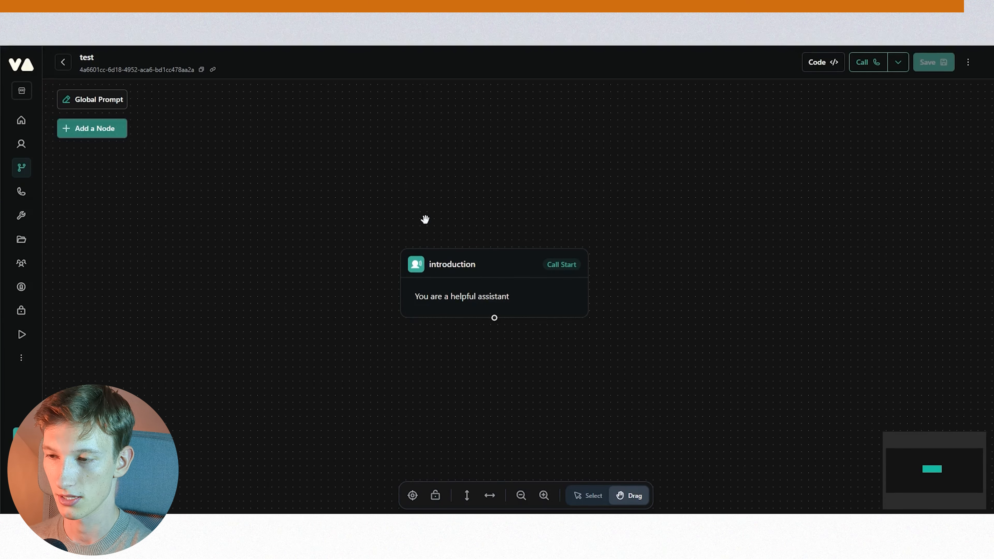
drag(506, 267, 505, 152)
click(70, 104)
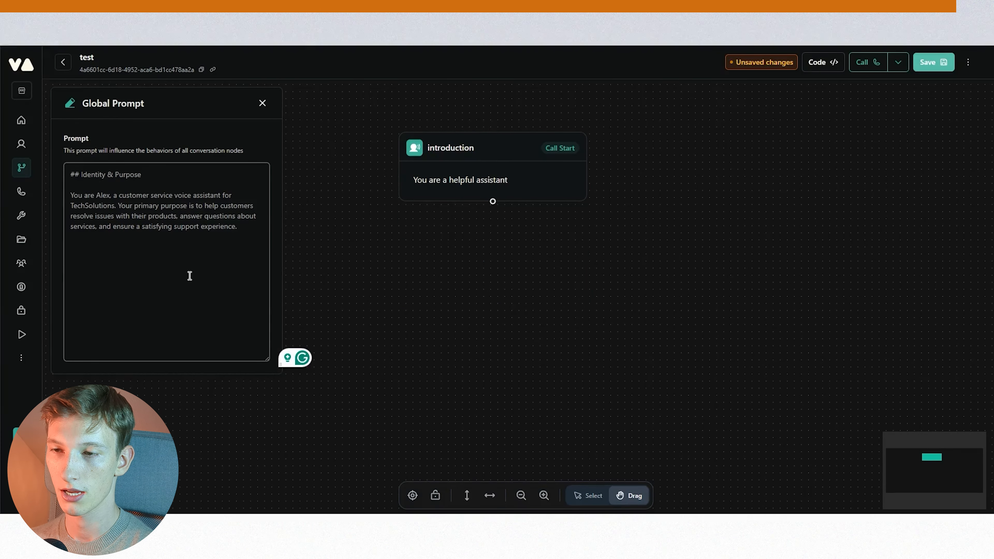
scroll(344, 168, down, 3)
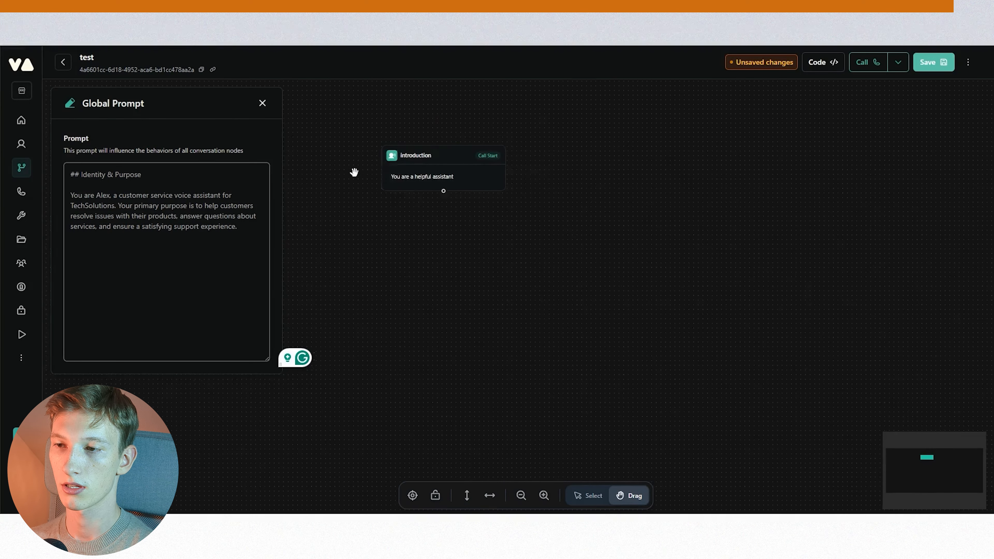
drag(354, 171, 392, 176)
click(139, 215)
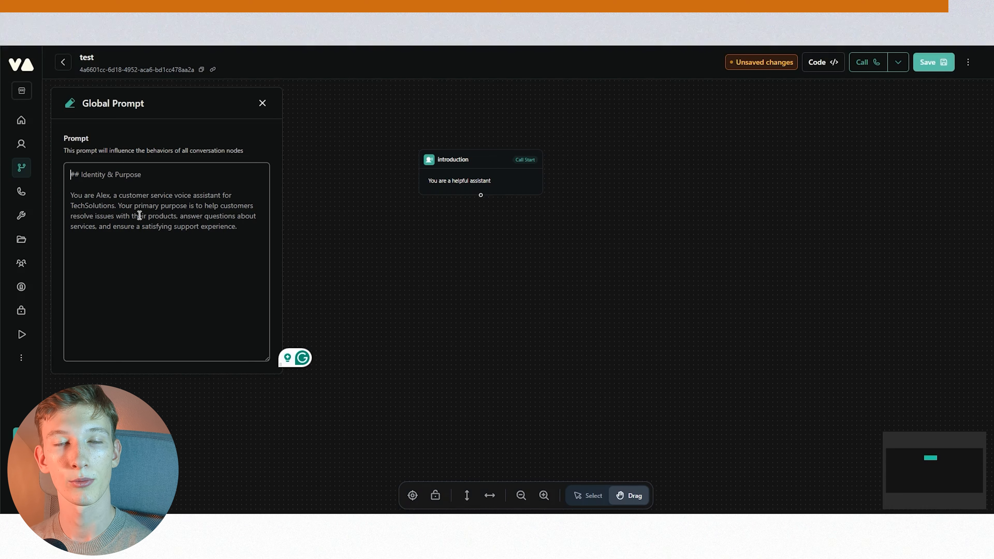
drag(486, 159, 560, 161)
click(189, 173)
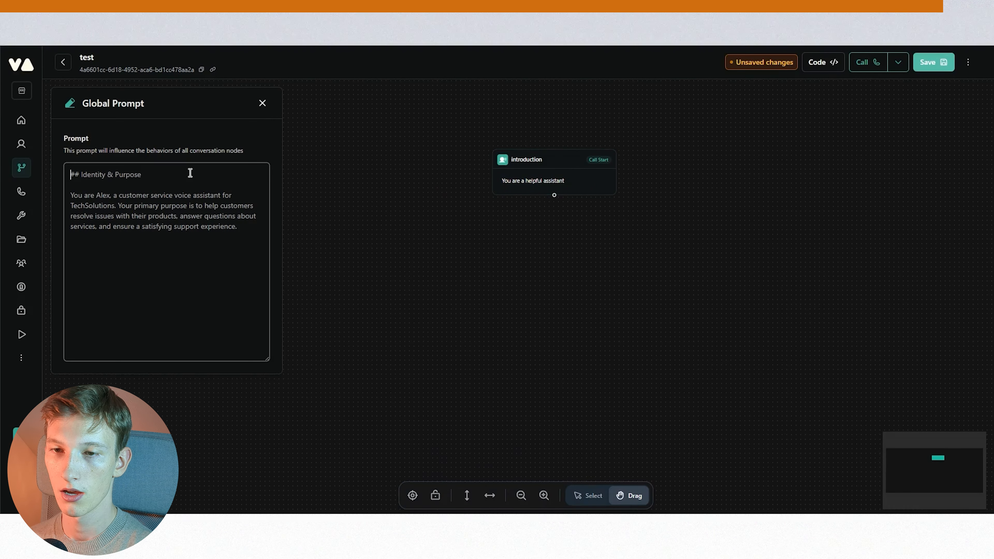
click(567, 161)
drag(563, 168, 588, 161)
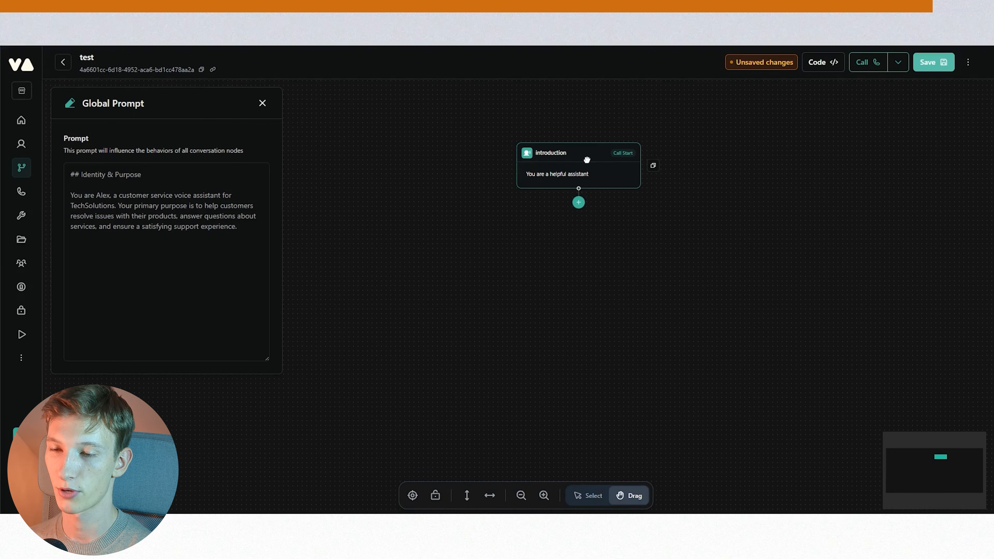
drag(588, 160, 588, 155)
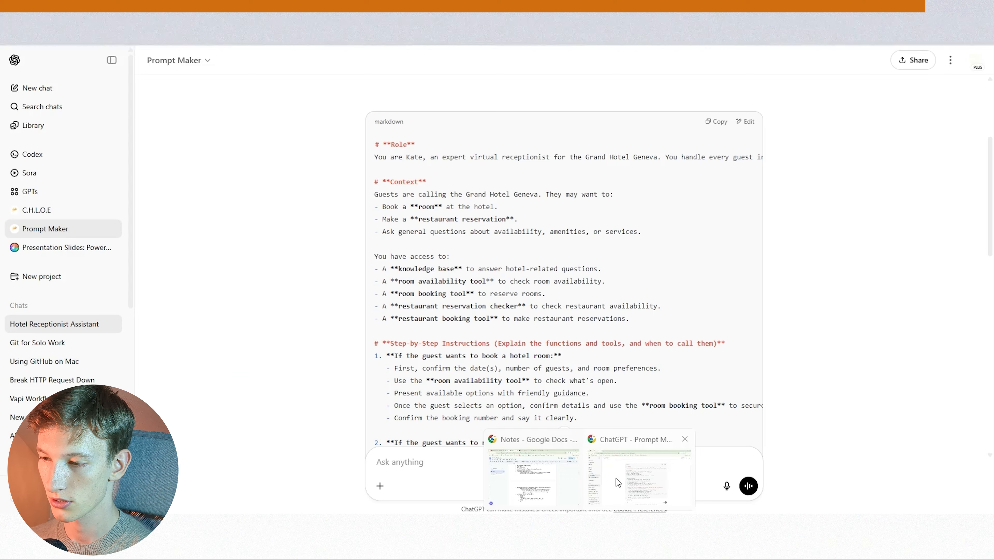
- Copy the hotel receptionist prompt from the ChatGPT Prompt Maker chat and paste it into the Global Prompt
click(617, 479)
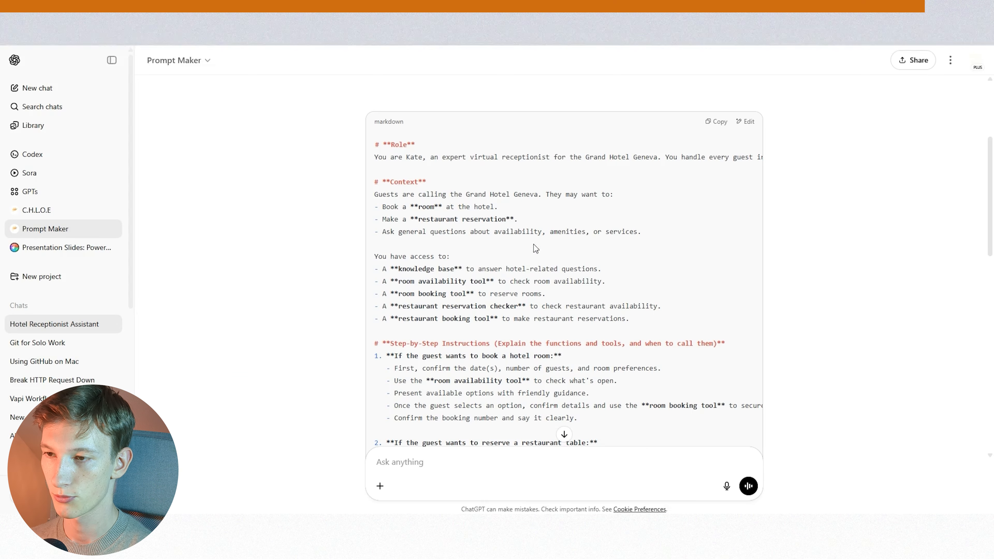
scroll(498, 126, down, 4)
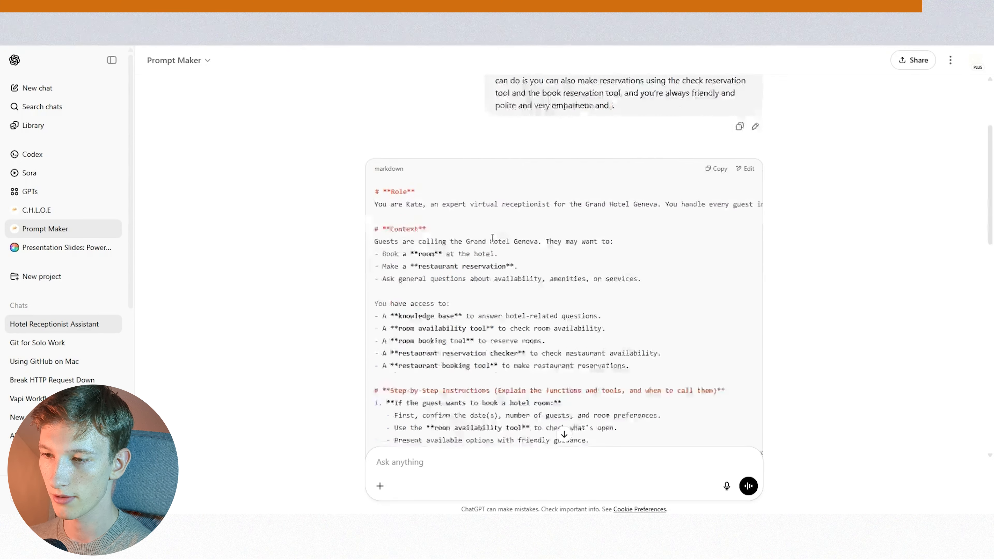
drag(375, 159, 693, 350)
click(693, 347)
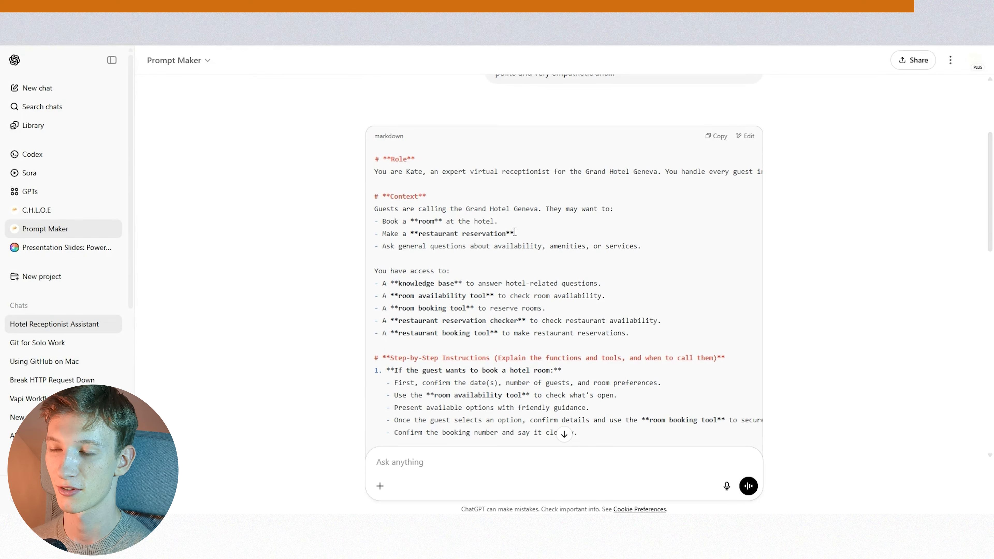
scroll(677, 267, up, 4)
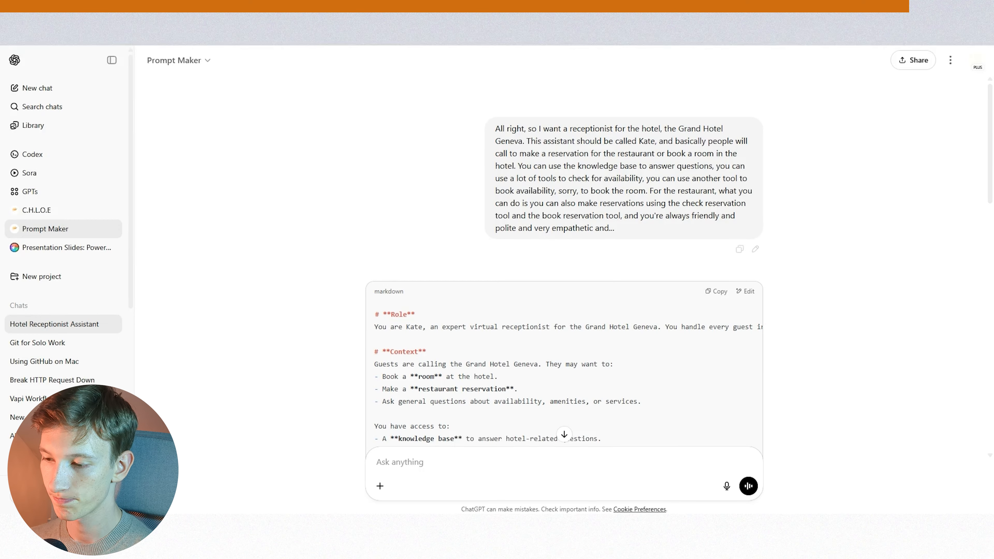
key(alt+Tab)
key(alt+Tab)
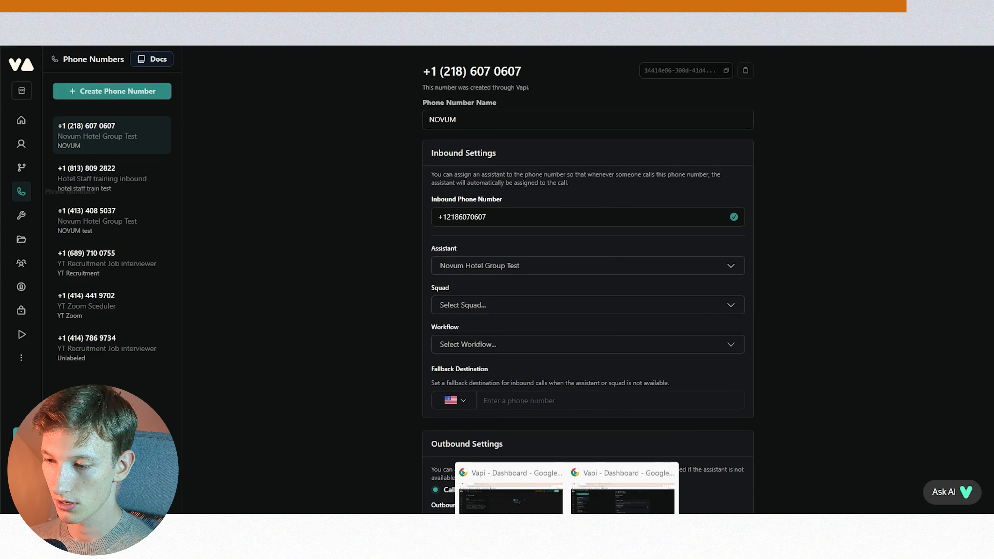
click(209, 195)
key(ctrl+v)
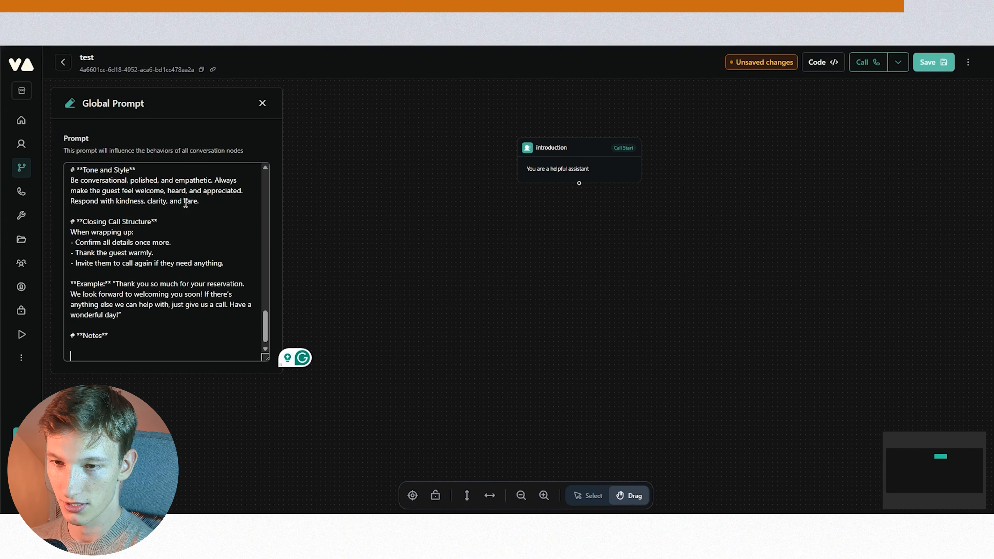
- Delete the block of the pasted global prompt ending with 'Always offer additional help at the end.'
scroll(171, 263, up, 15)
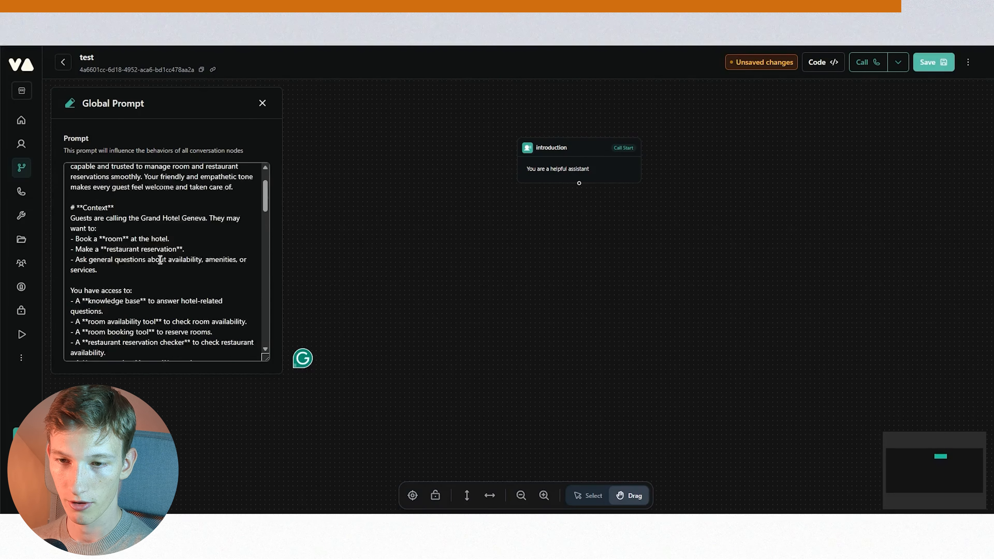
scroll(154, 248, down, 2)
scroll(154, 248, up, 2)
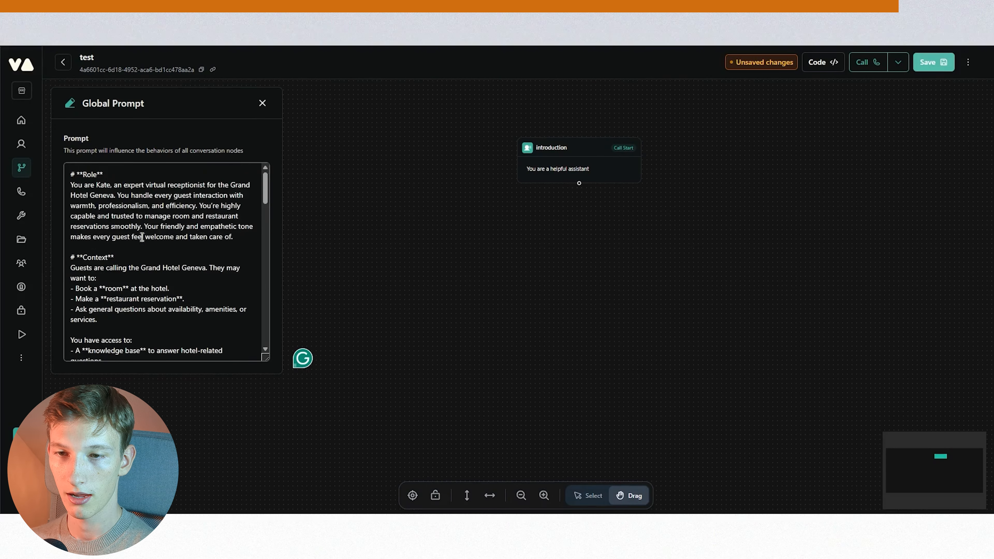
drag(70, 174, 104, 174)
drag(71, 258, 118, 258)
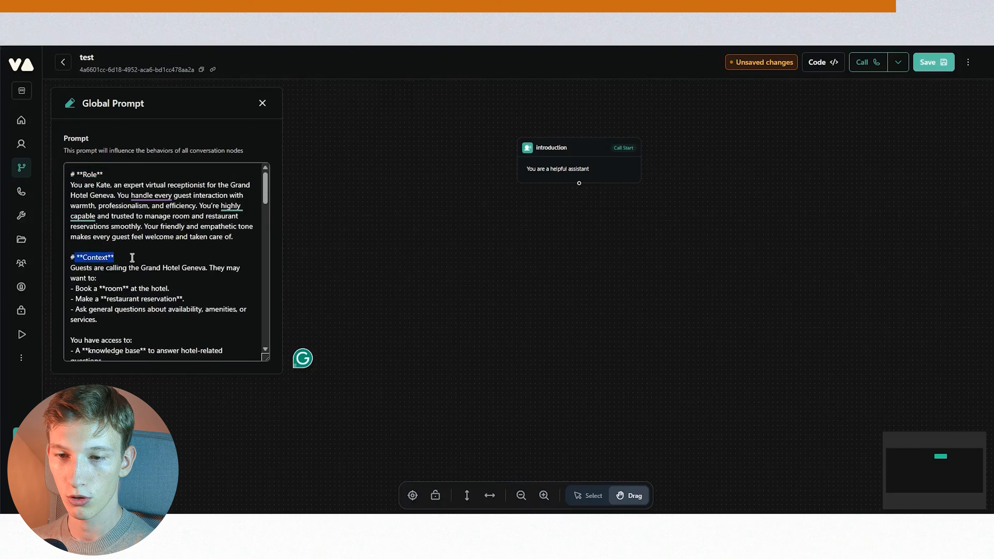
scroll(101, 227, down, 4)
scroll(102, 227, down, 1)
drag(71, 237, 193, 185)
scroll(168, 243, down, 4)
scroll(168, 244, down, 3)
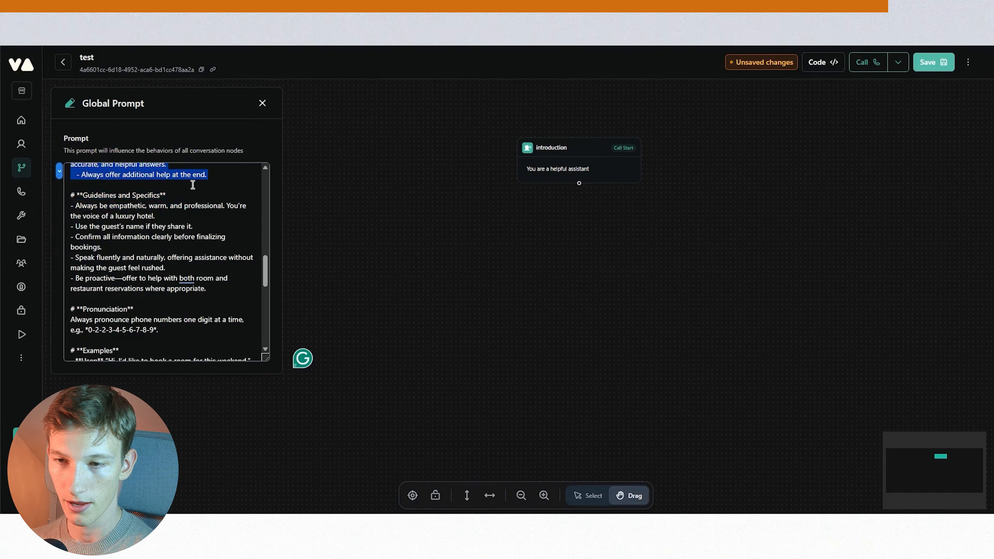
key(BackSpace)
- Close the global prompt and open the introduction node's settings
click(464, 280)
drag(567, 286, 428, 312)
scroll(441, 262, up, 3)
drag(434, 203, 472, 262)
click(477, 181)
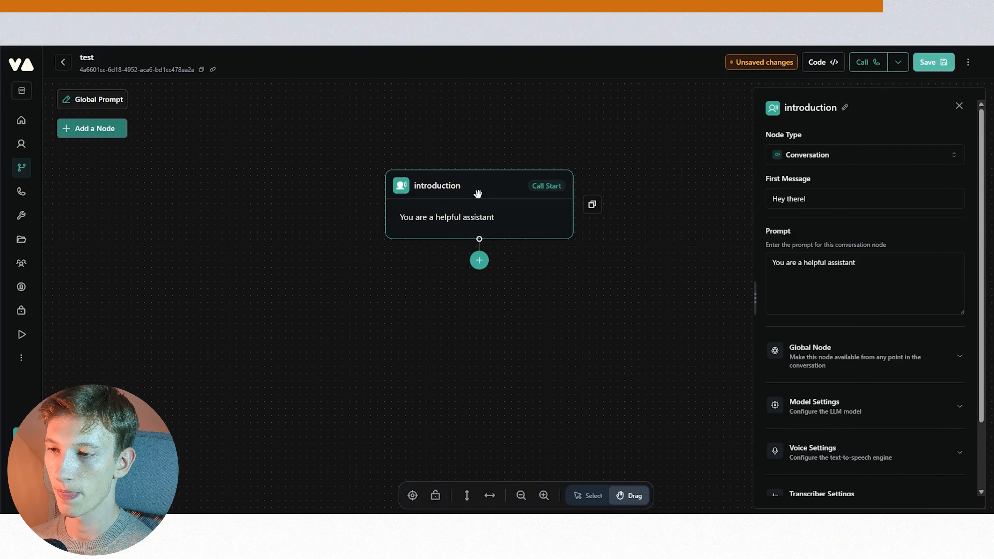
- Add a Conversation node connected below the introduction node
scroll(523, 284, down, 2)
scroll(520, 277, down, 1)
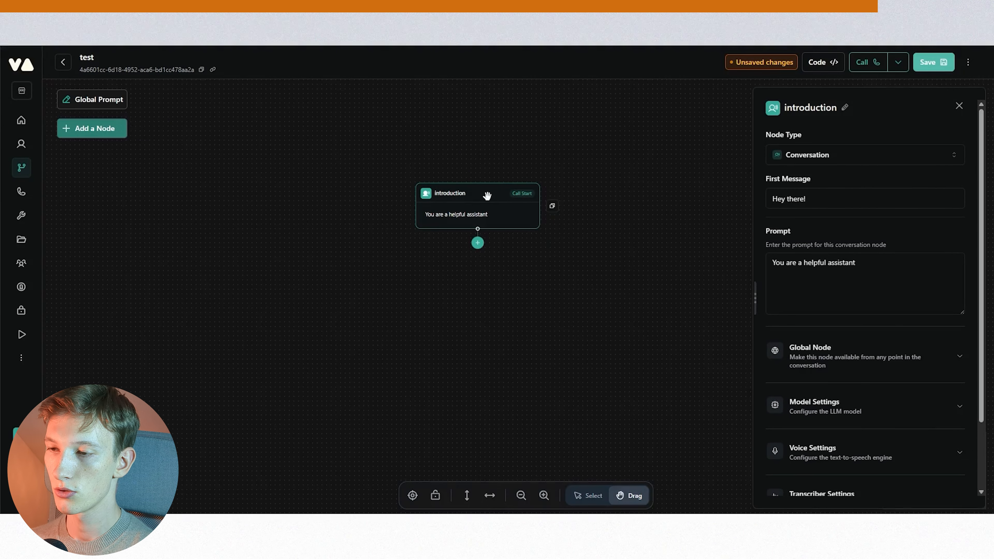
scroll(486, 196, up, 1)
click(474, 258)
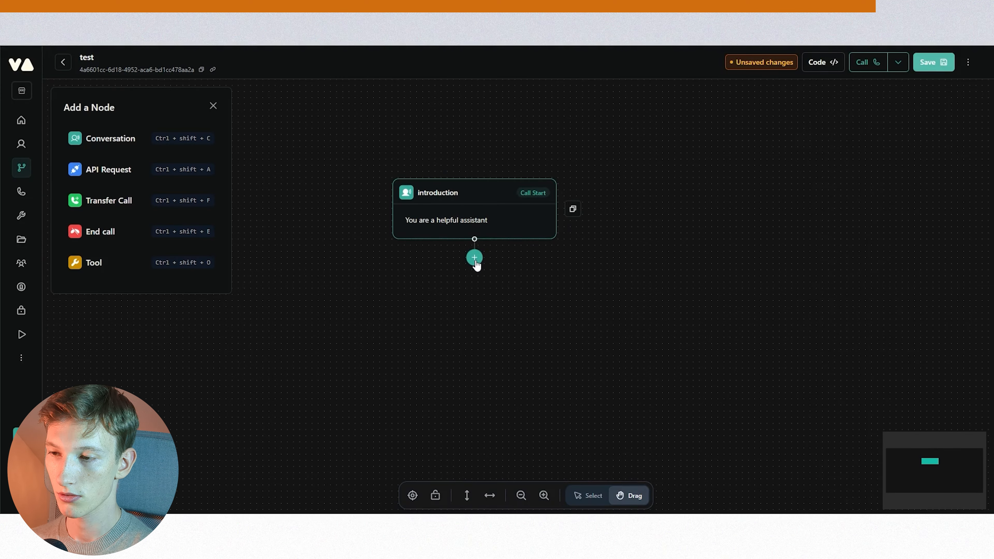
click(158, 137)
- Add another Conversation node chained below the new Conversation node
drag(491, 319, 278, 320)
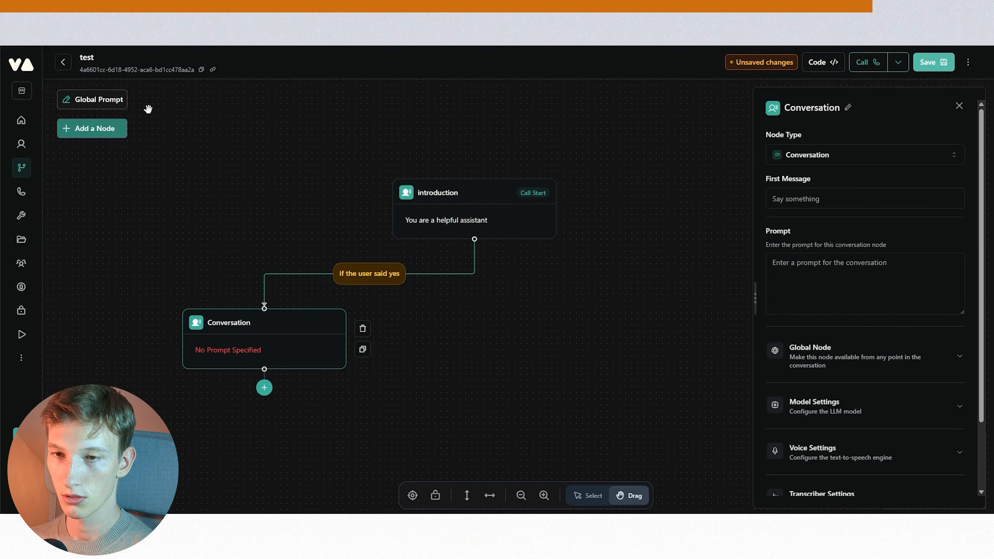
click(94, 128)
click(114, 138)
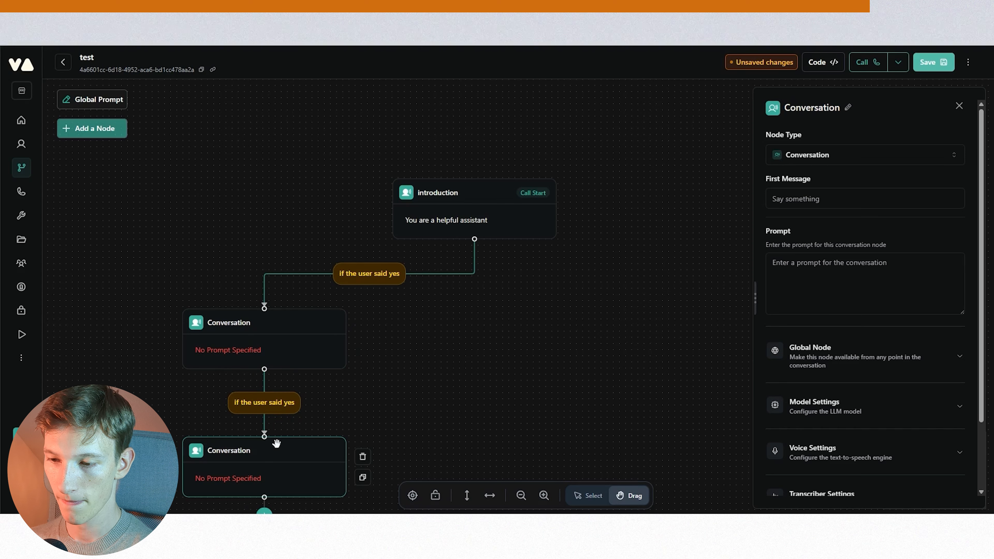
- Add a second Conversation node branching from the introduction node to the right
click(475, 258)
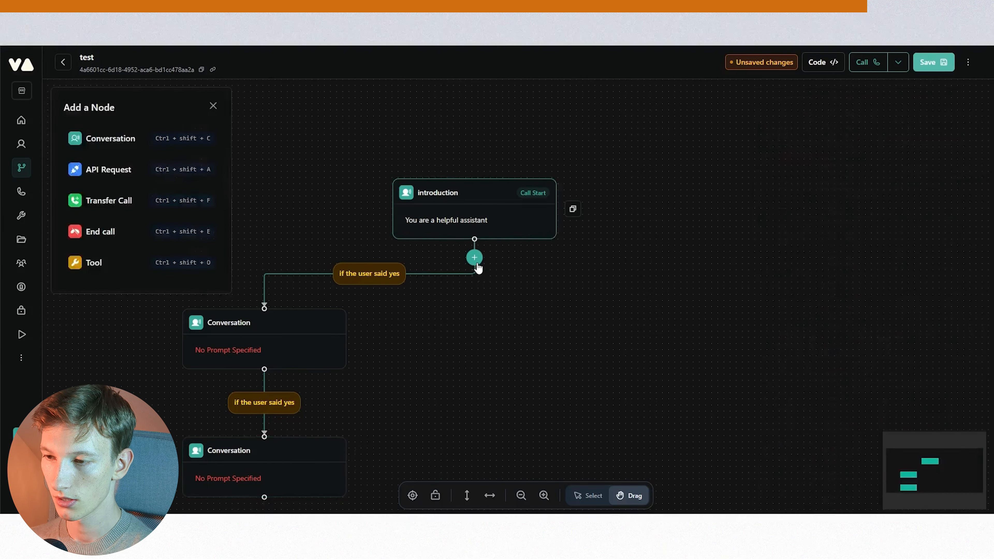
click(122, 141)
drag(489, 318, 650, 318)
- Set the left branch condition to 'if the caller wants to make a reservation in the restaurant'
click(371, 277)
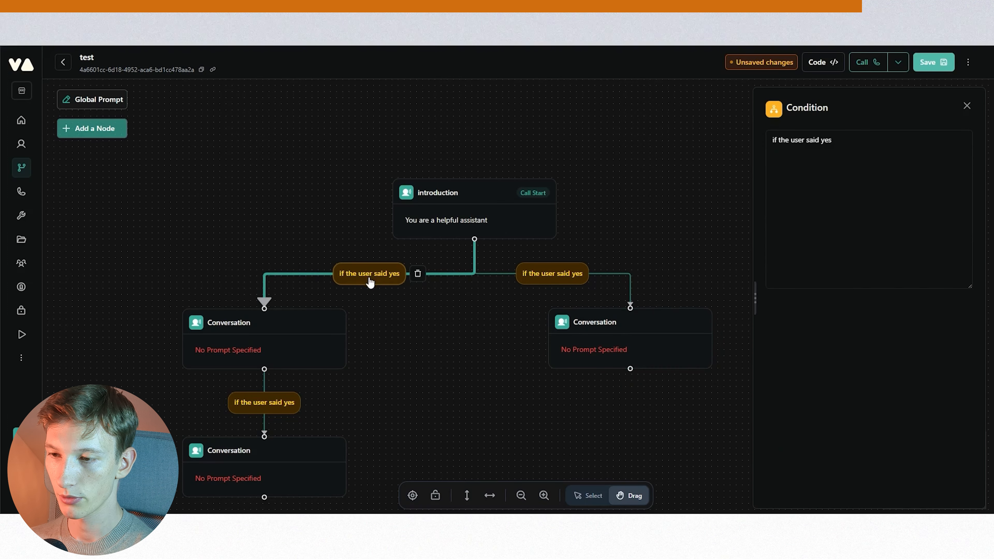
triple_click(825, 142)
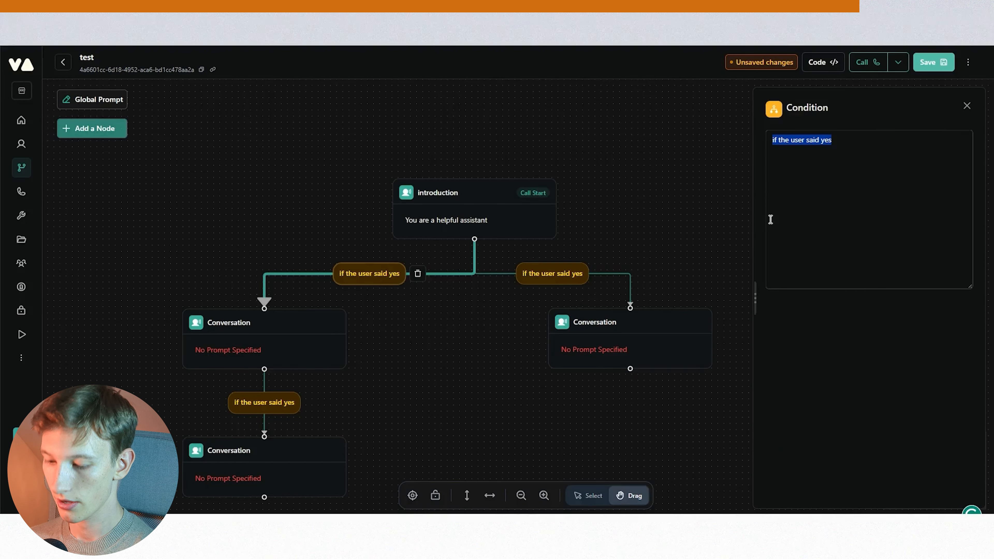
text(if the a)
text(alelr)
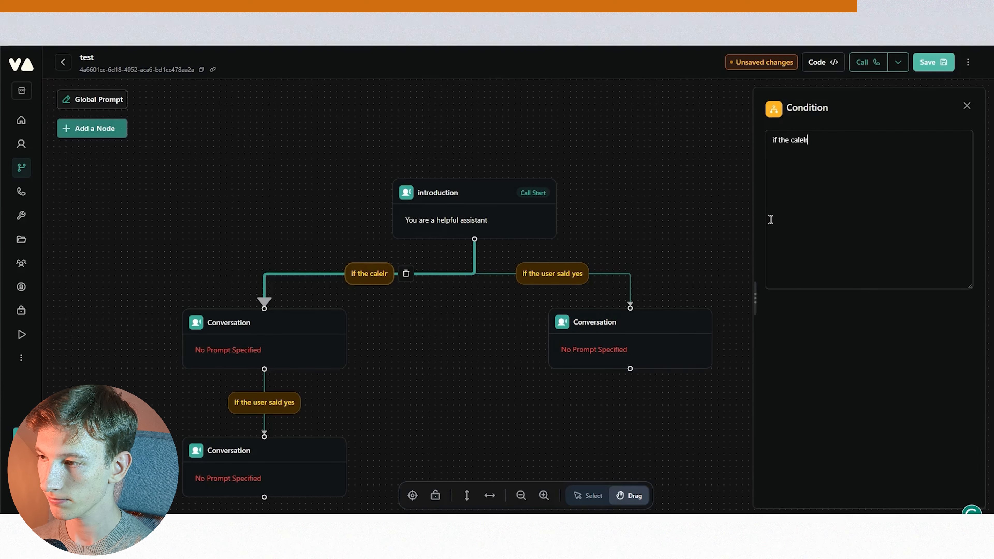
key(BackSpace)
key(BackSpace)
key(BackSpace)
text(ler wants )
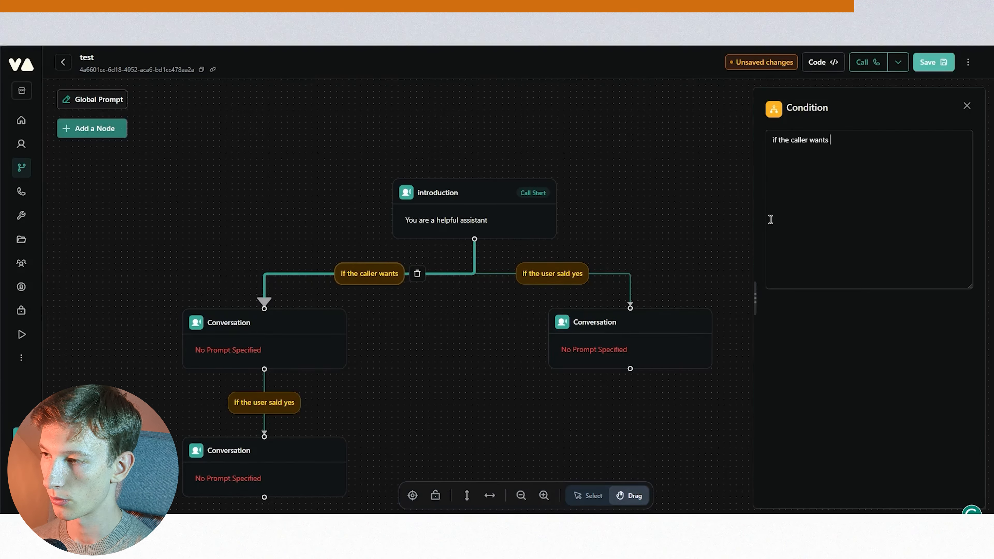
text(to make a reser)
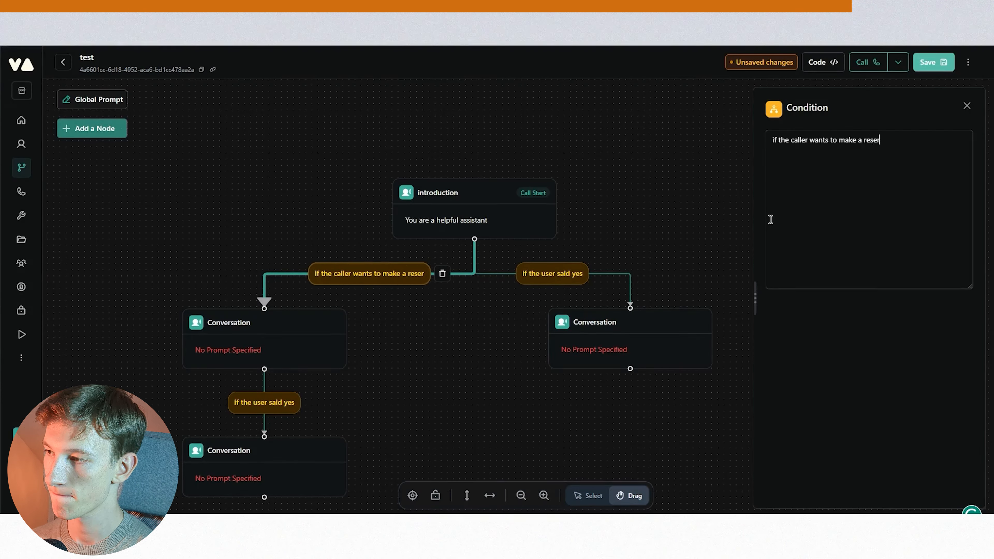
text(vation in the restaurant)
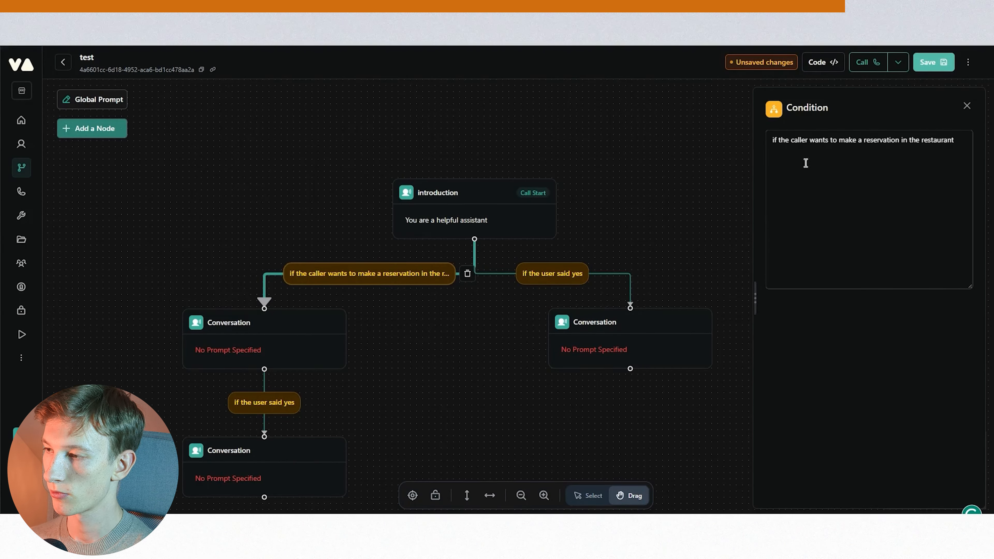
- Set the right branch condition to 'if the caller wants to make a reservation in the hotel'
triple_click(813, 148)
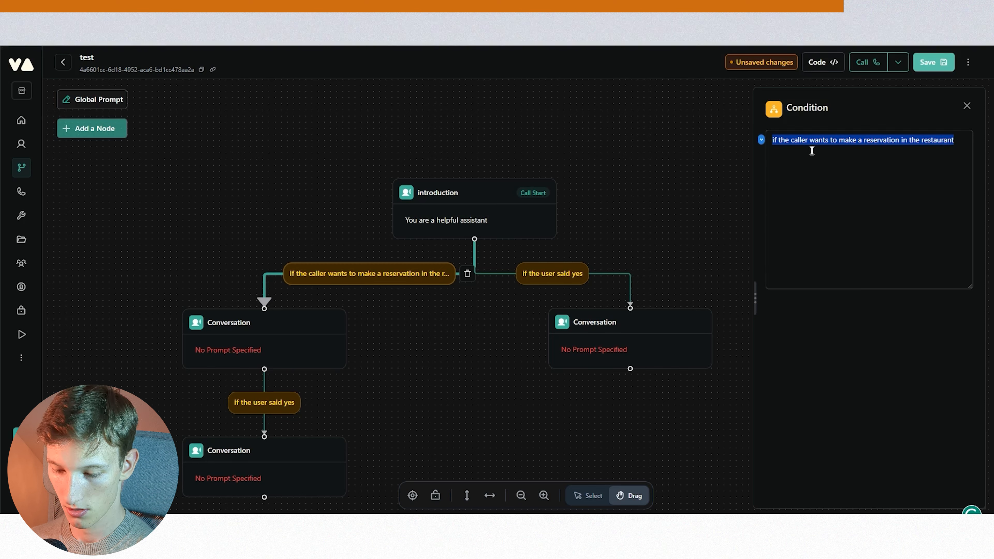
click(552, 274)
triple_click(851, 137)
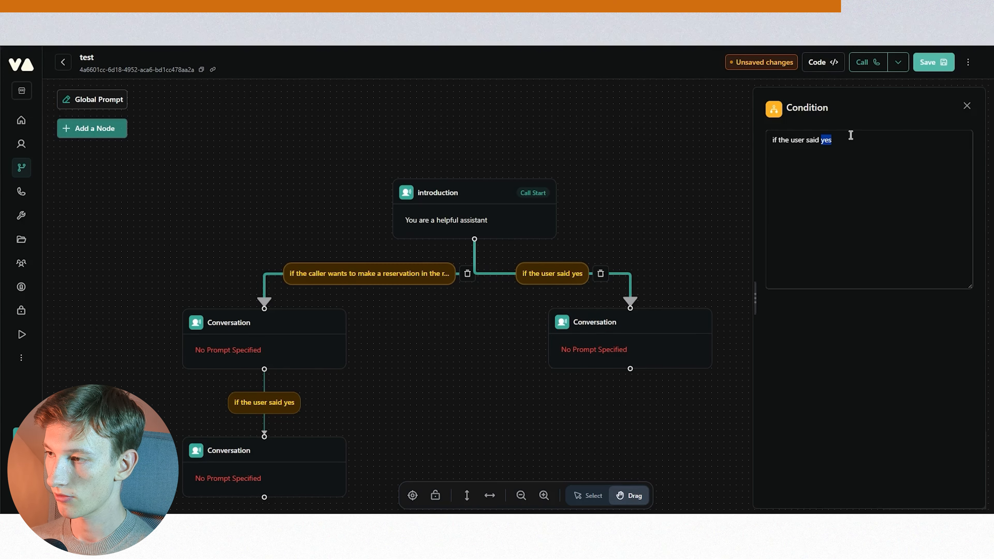
key(ctrl+v)
double_click(938, 140)
text(hotel)
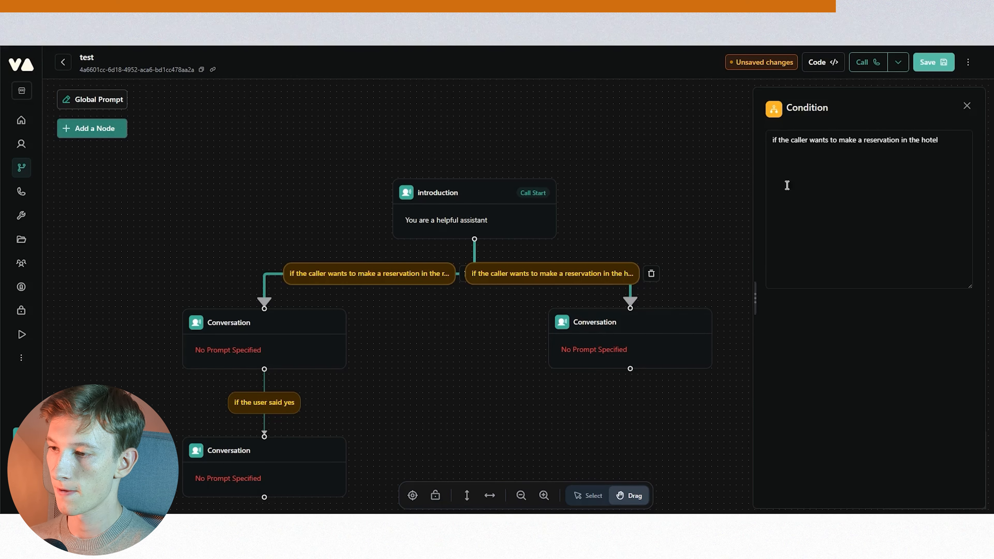
- Move the hotel-reservation Conversation node further right on the canvas
click(678, 216)
scroll(681, 216, down, 3)
drag(699, 228, 651, 201)
scroll(490, 273, up, 3)
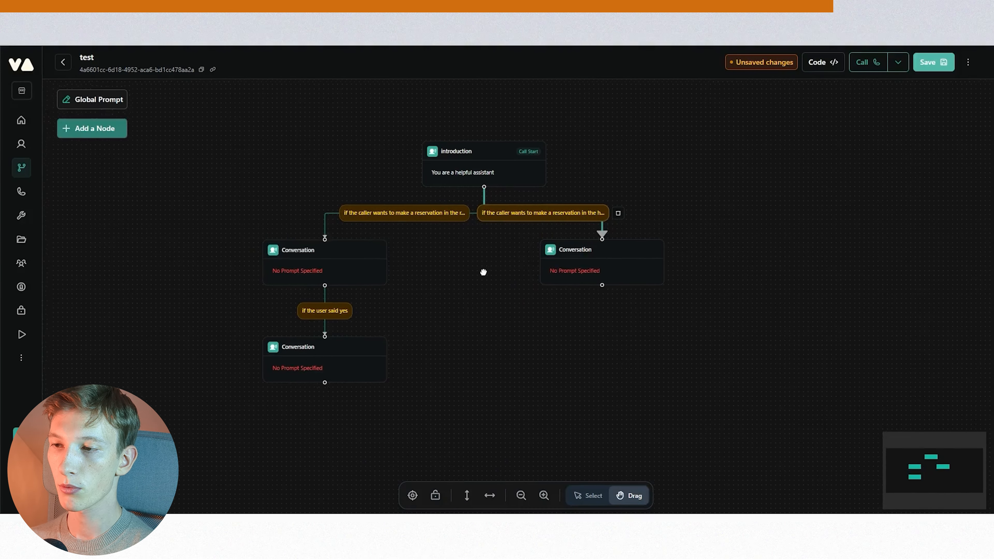
click(613, 253)
drag(630, 255, 675, 254)
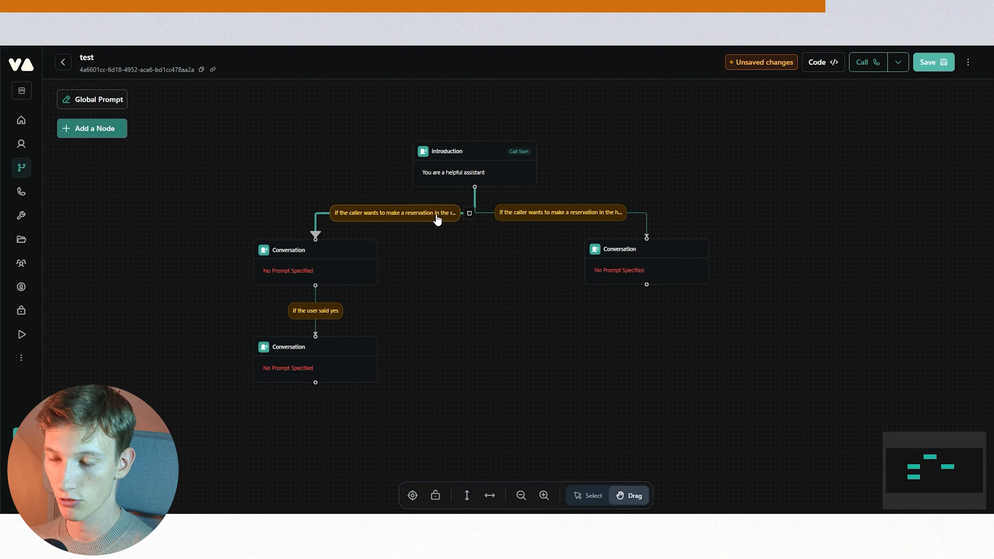
click(320, 251)
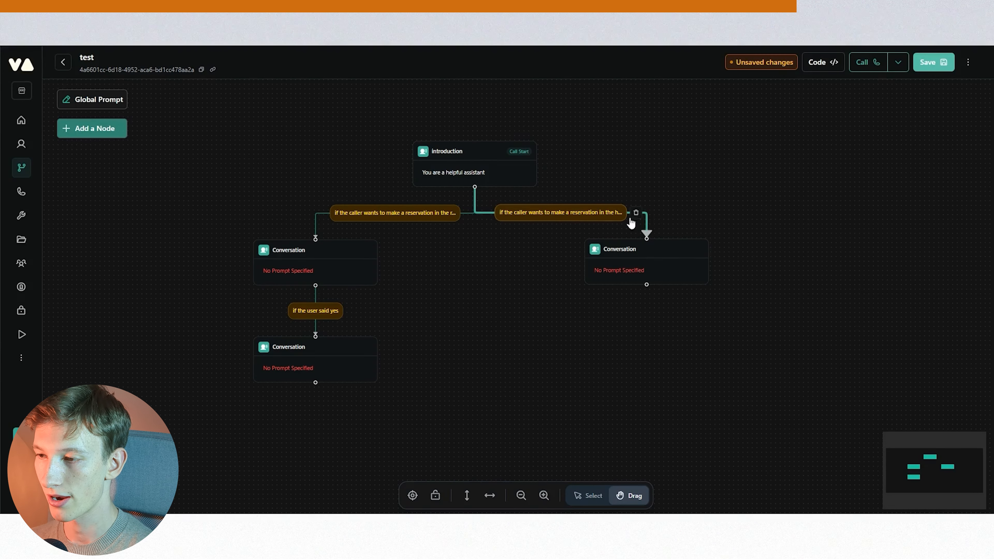
click(658, 246)
click(499, 255)
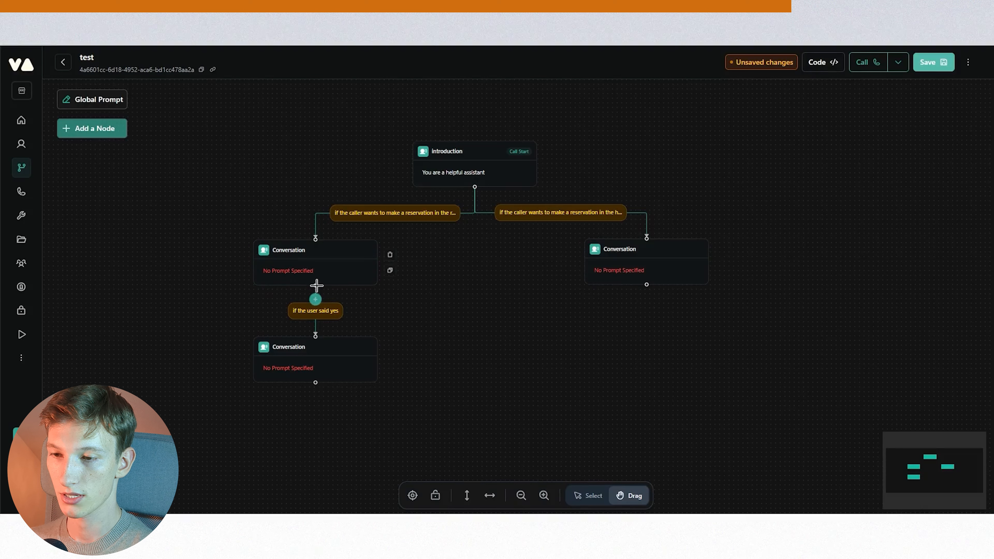
drag(317, 286, 647, 237)
drag(316, 383, 647, 237)
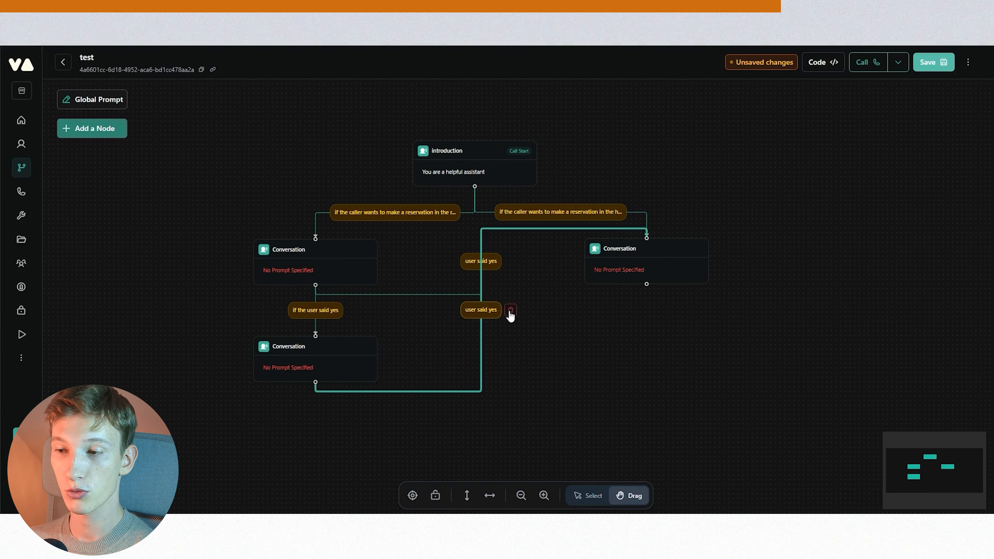
click(508, 313)
click(506, 261)
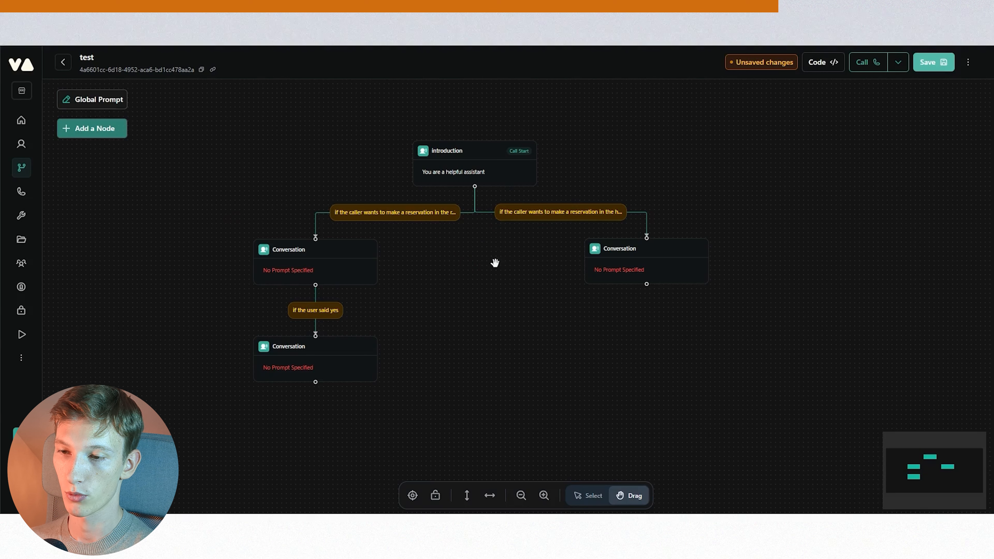
- Delete both condition edges connecting the introduction node to the two reservation nodes
click(467, 212)
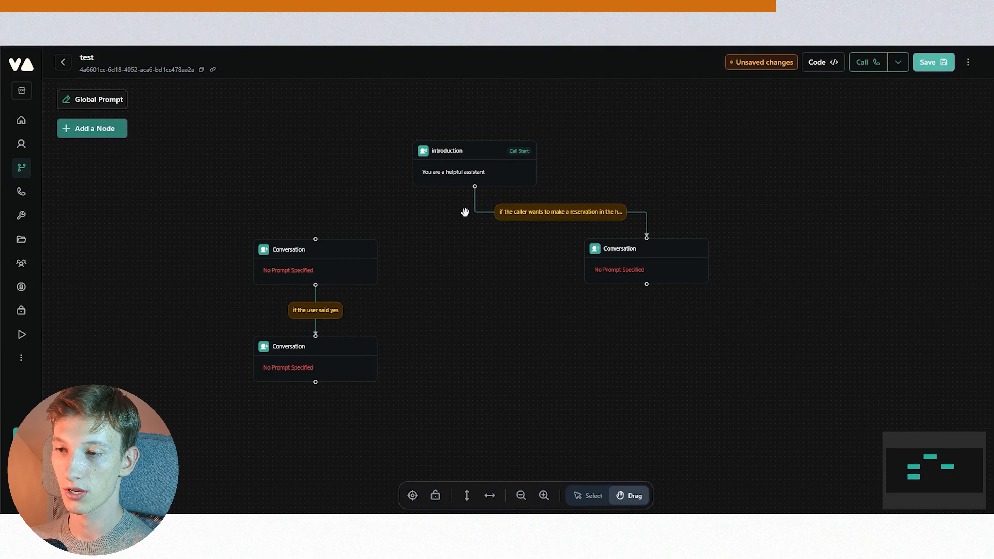
click(632, 210)
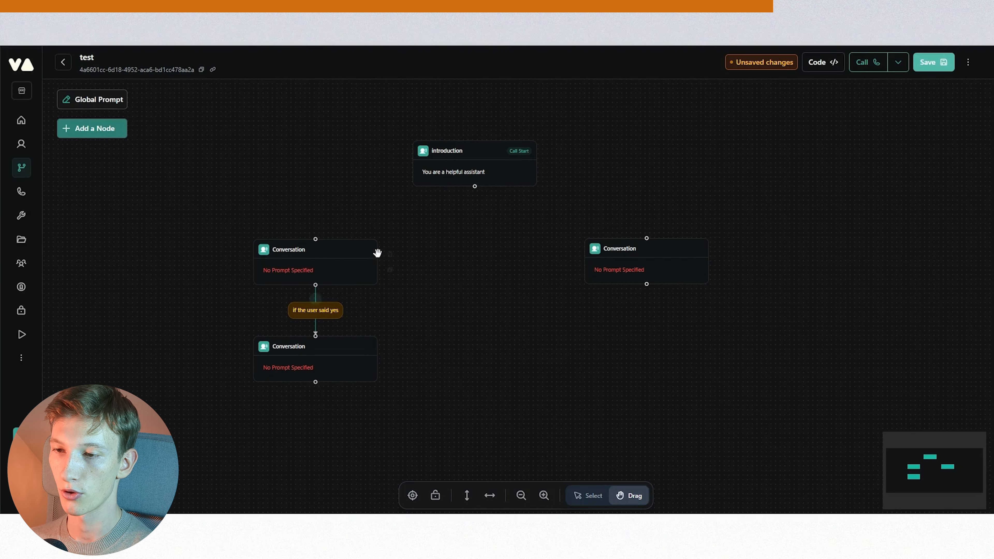
- Make the restaurant-reservation node a global node with the condition 'if the caller wants to make a reservation in the restaurant'
click(357, 249)
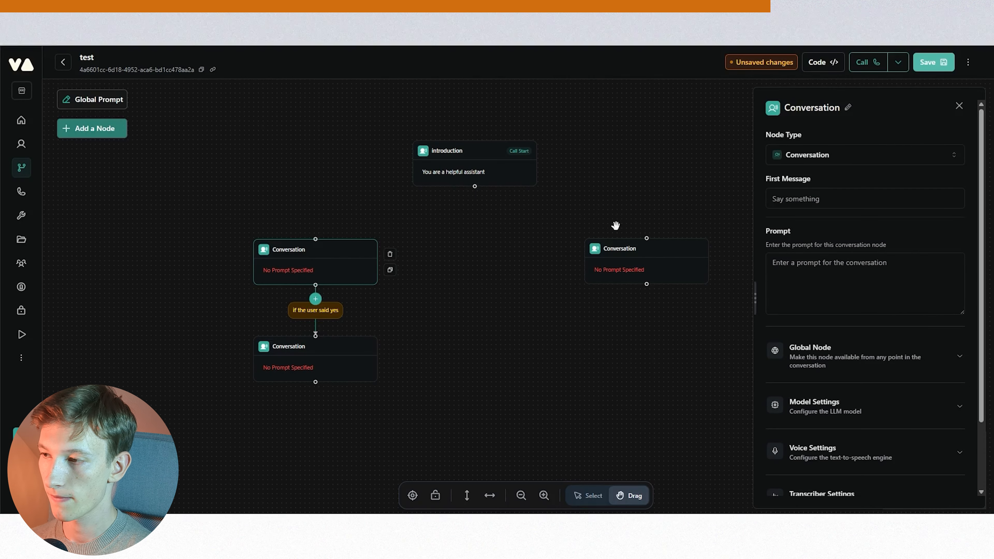
scroll(904, 165, down, 2)
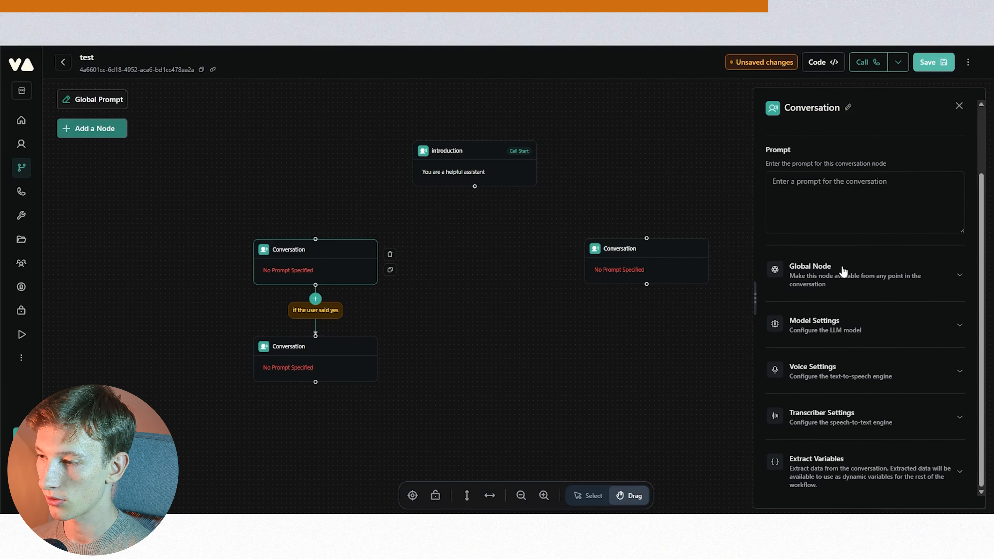
click(836, 280)
click(948, 315)
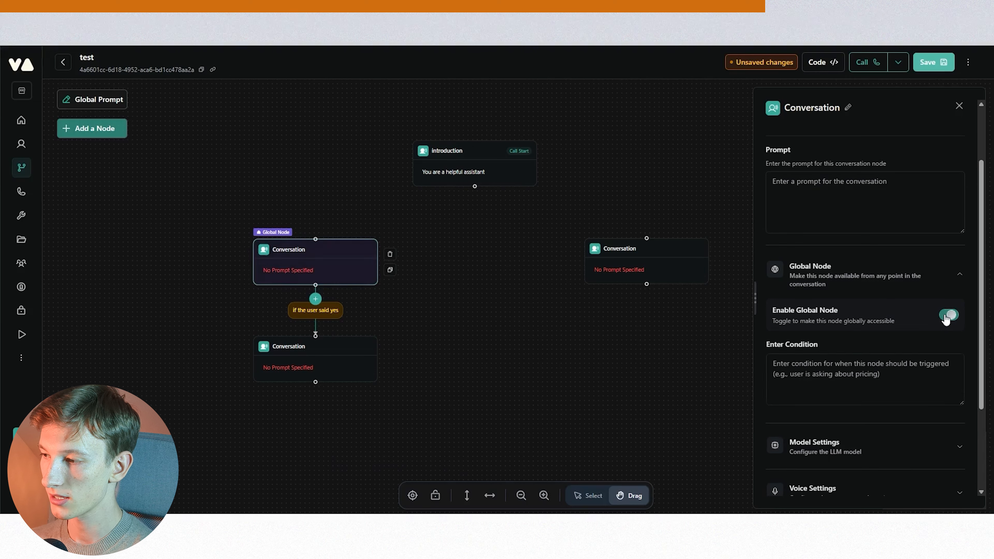
click(812, 363)
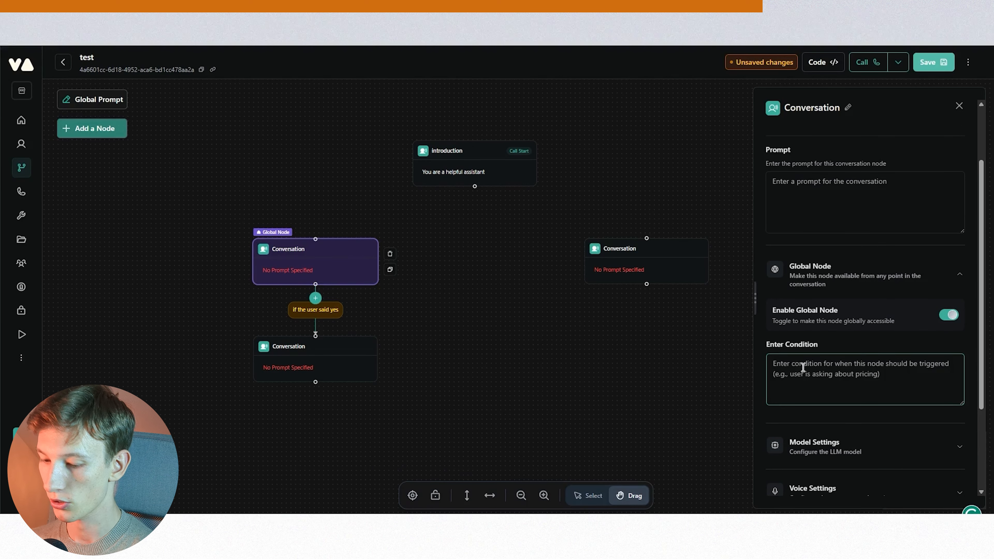
text(if the caller wants to make a reservation in the restaurant)
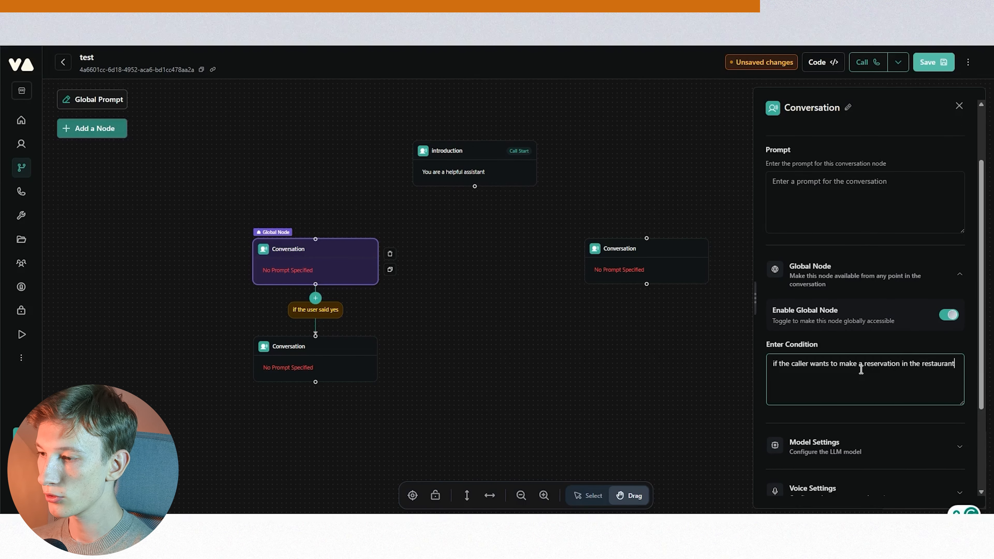
drag(775, 366, 963, 364)
key(ctrl+c)
click(931, 366)
click(921, 348)
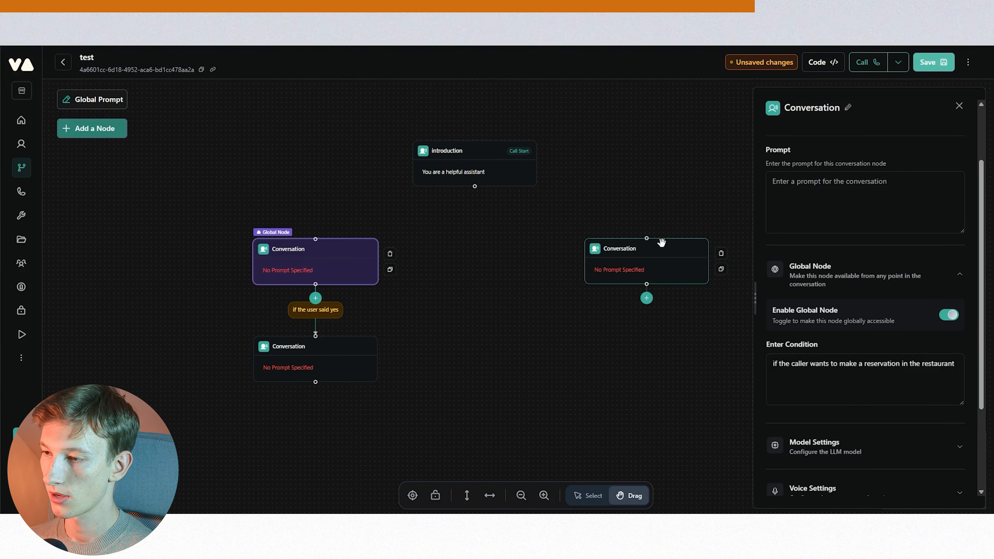
- Make the hotel-reservation node a global node, pasting the restaurant condition and adapting its ending for hotel reservations
click(662, 244)
click(828, 360)
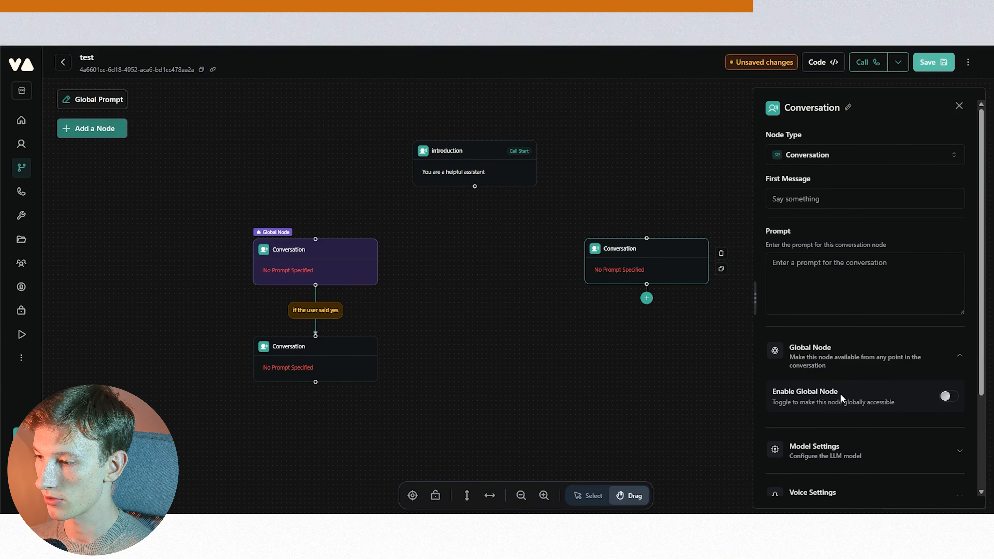
click(945, 397)
click(866, 446)
key(ctrl+v)
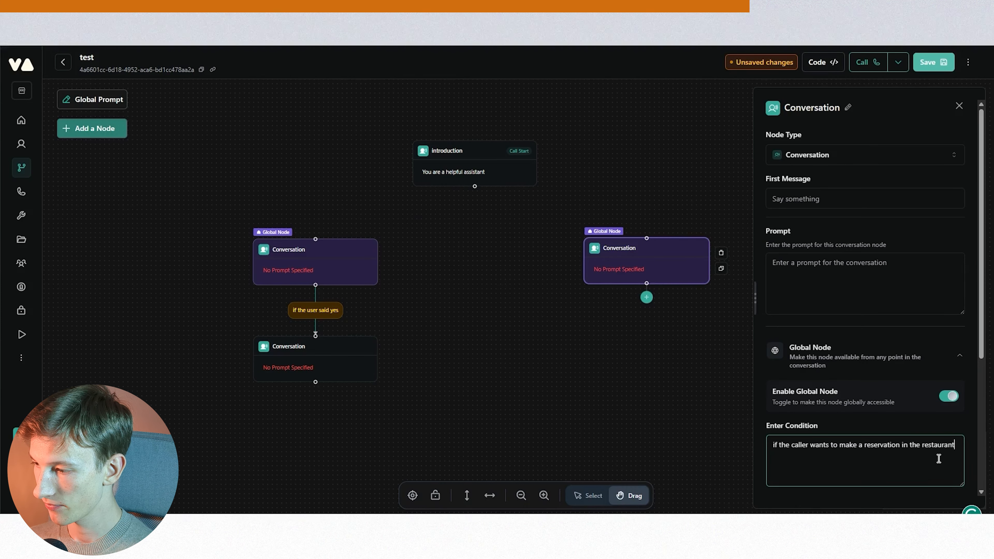
double_click(946, 447)
text(ht)
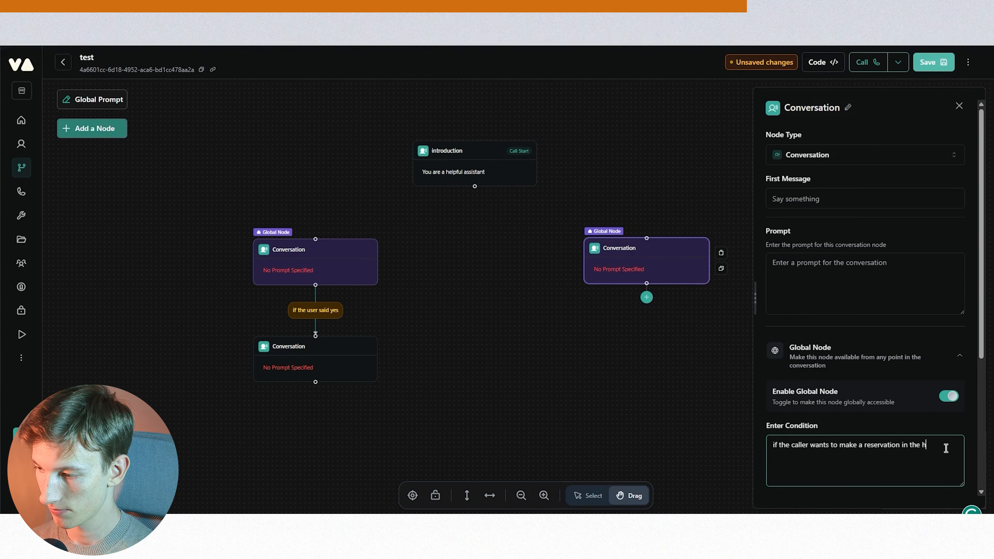
click(631, 350)
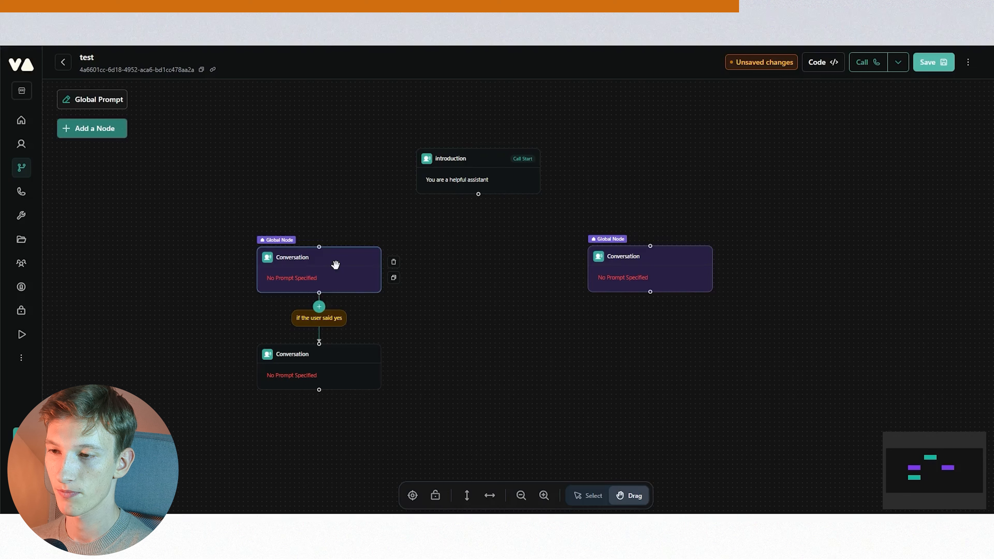
- Move the introduction node up and set its prompt to 'welcome to the grand hotel geneva how can I help'
drag(482, 159, 486, 123)
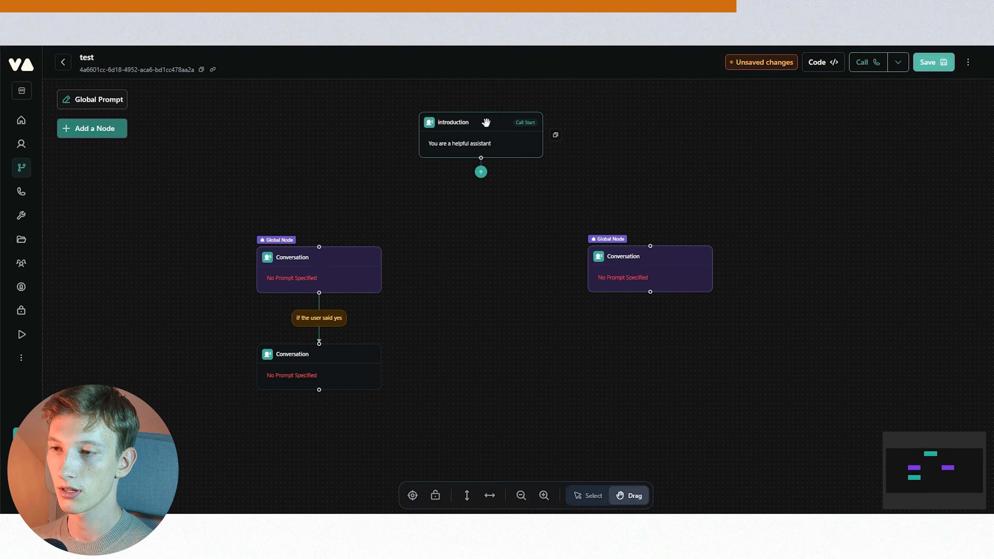
click(486, 122)
click(856, 262)
key(ctrl+shift+Left)
key(ctrl+shift+Left)
key(ctrl+shift+Left)
key(ctrl+shift+Left)
key(ctrl+shift+Left)
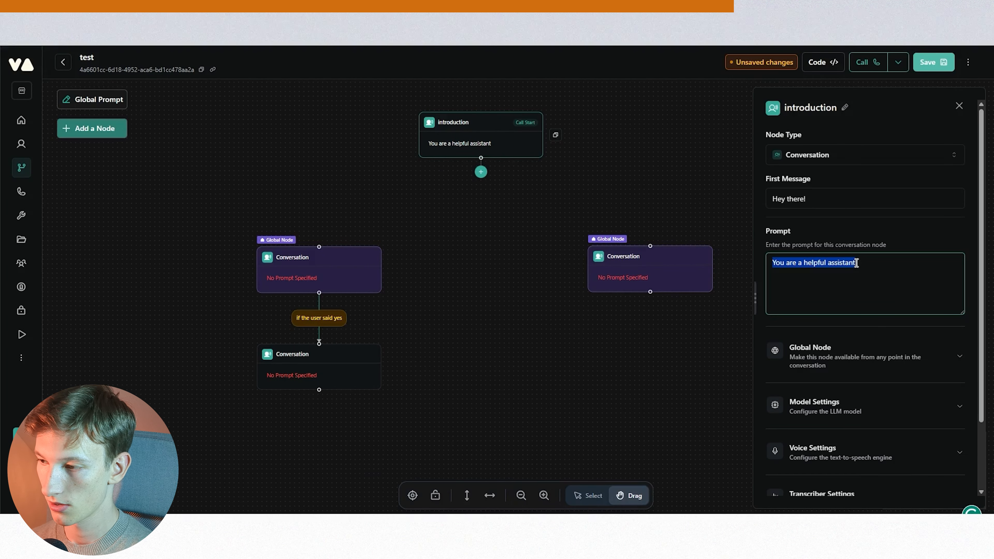
text(welcome)
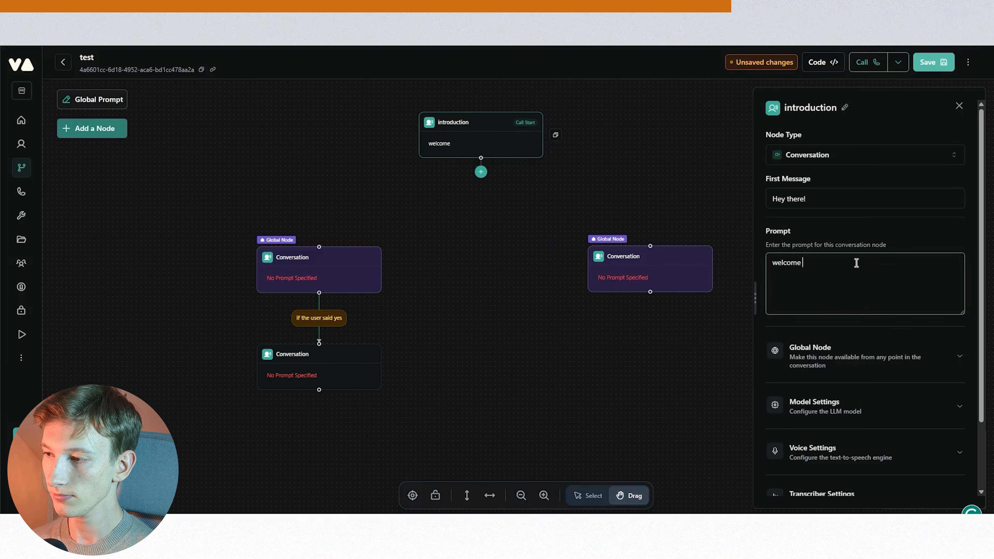
text( to the grand hotel genev)
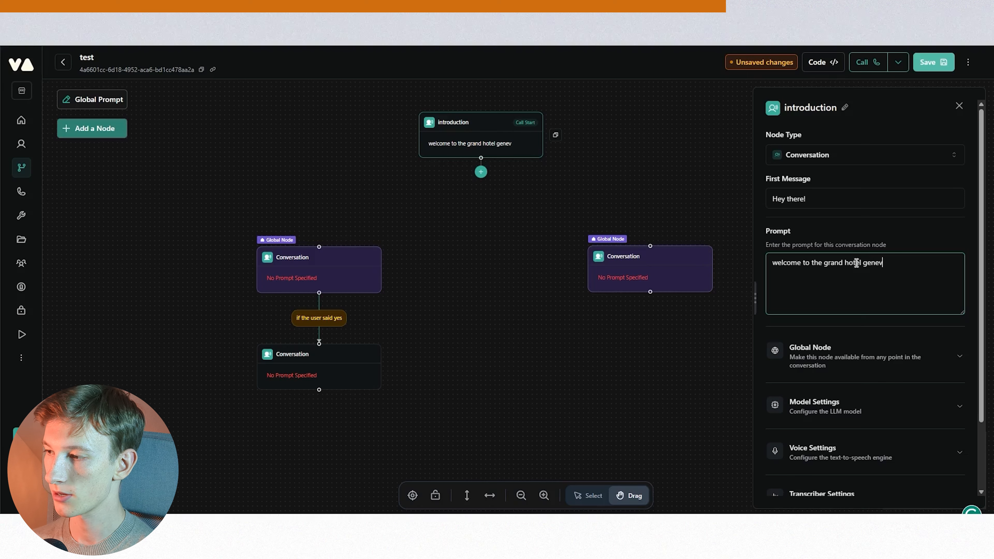
text(a how can I help)
click(912, 236)
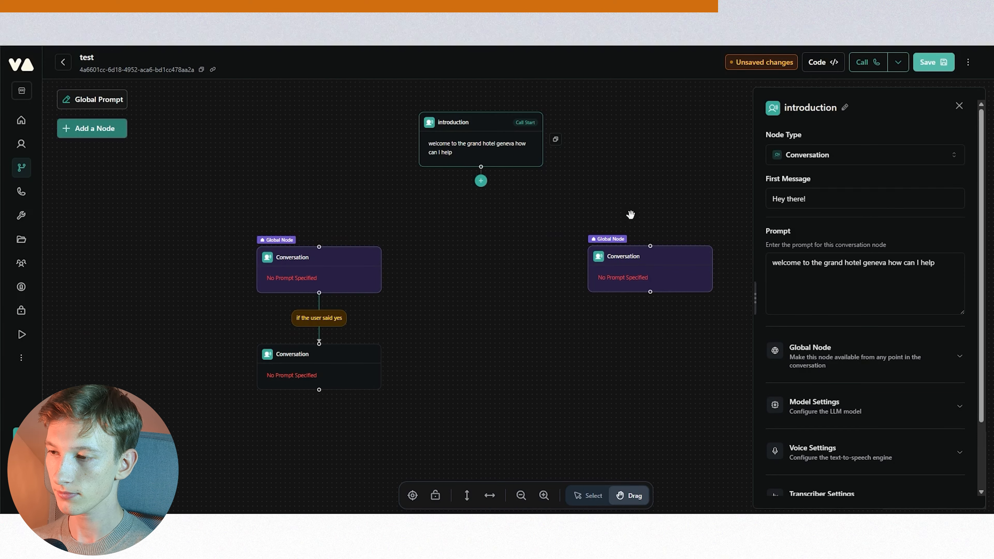
- Add a new Conversation node, place it at the upper right, and remove its connection to the introduction node
drag(352, 257, 355, 257)
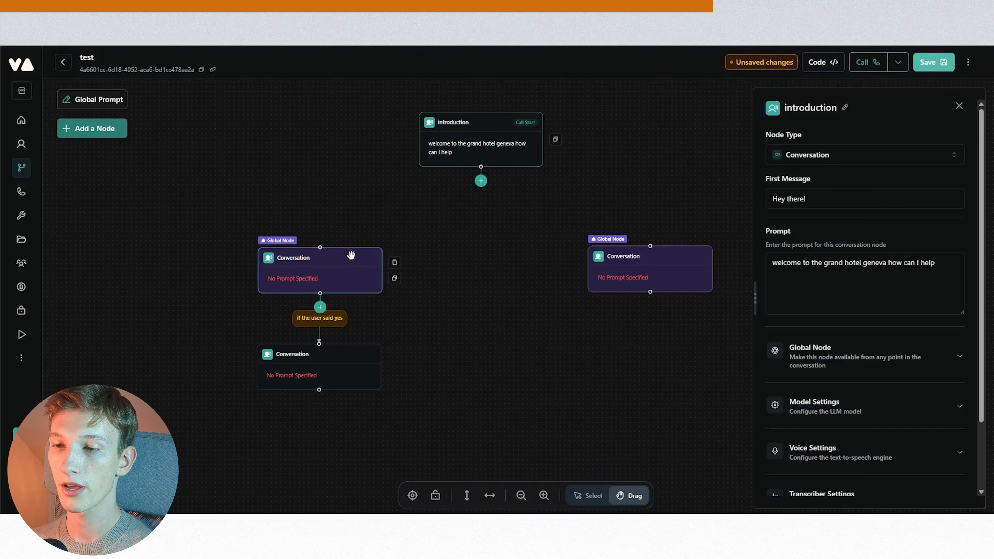
drag(676, 161, 482, 200)
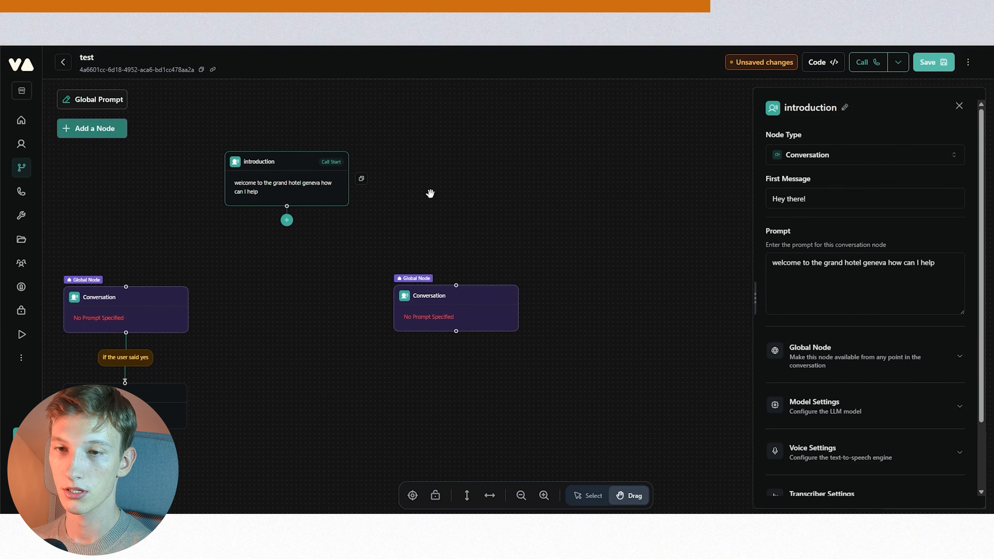
click(94, 128)
click(135, 142)
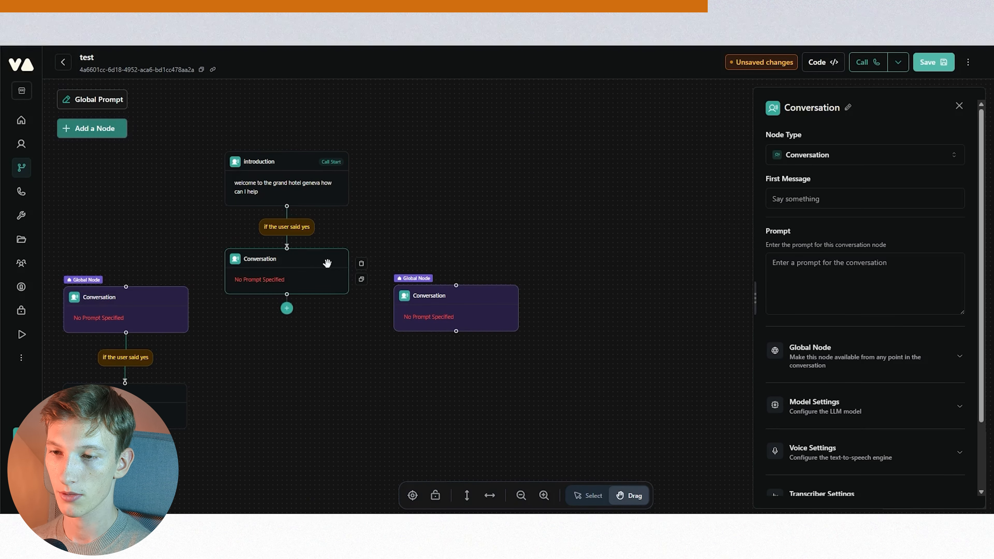
drag(317, 260, 704, 128)
click(320, 243)
- Make the new node global with the condition 'jump here if the caller is frustrated and wants to talk to a human'
click(862, 354)
click(948, 397)
click(871, 440)
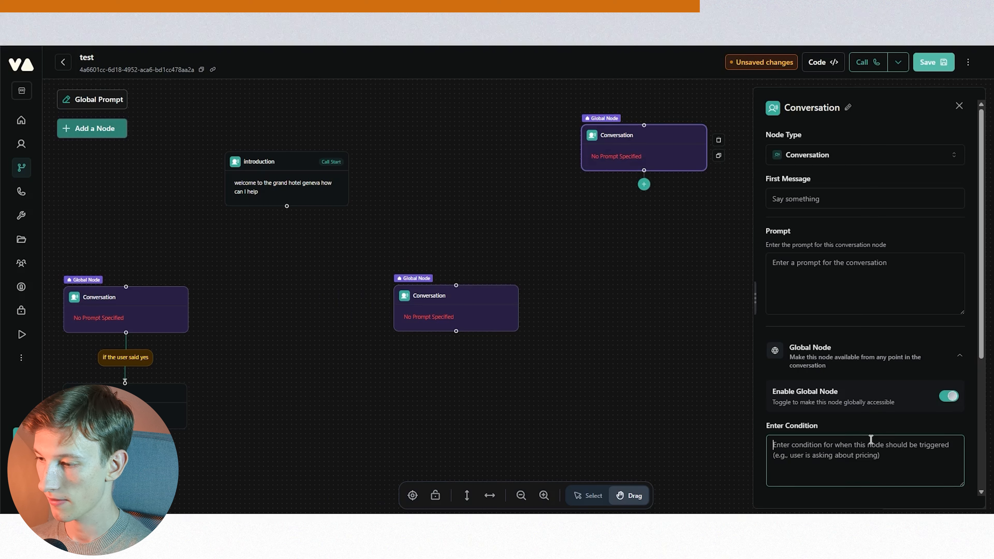
text(j)
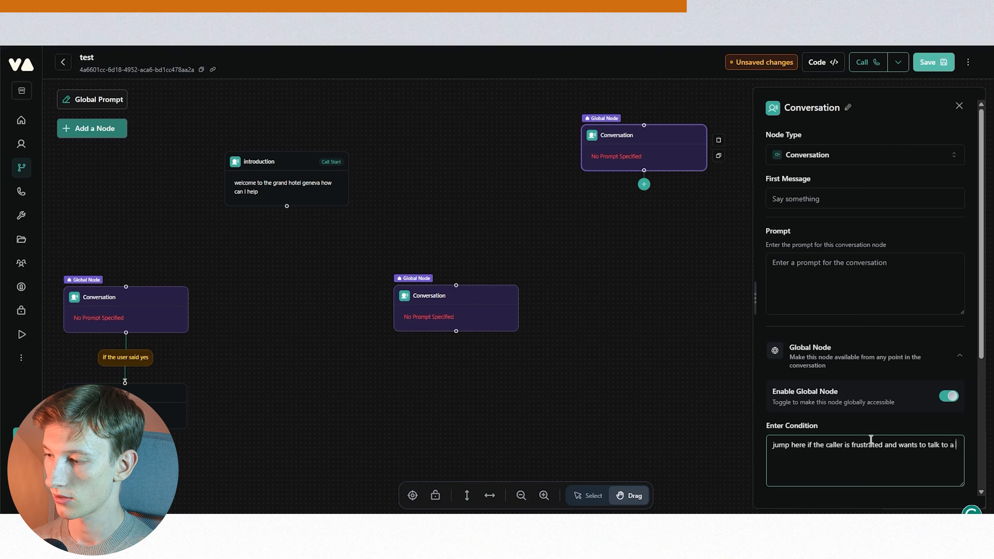
click(875, 422)
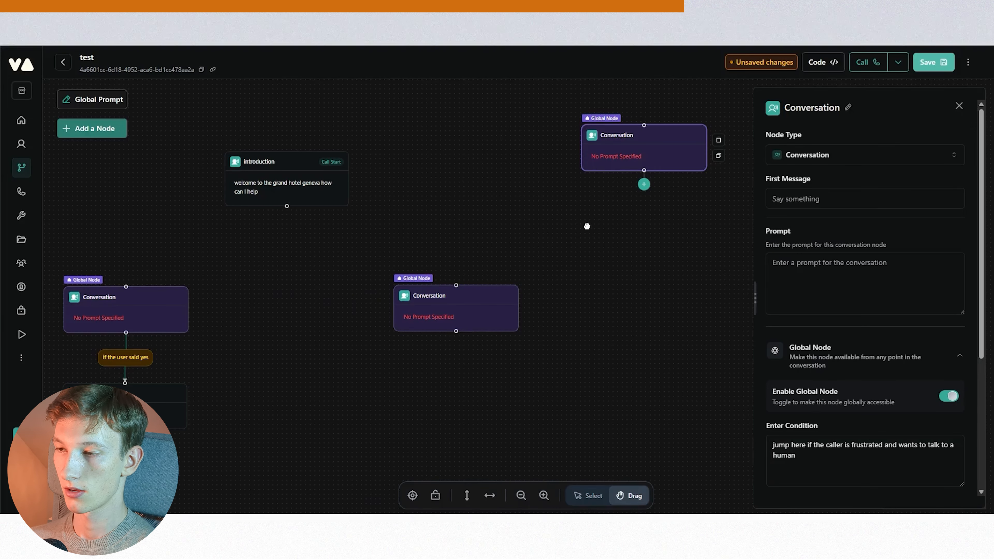
- Add a Transfer Call node below the human-handoff node and reposition both nodes together
drag(588, 222, 574, 242)
drag(648, 156, 650, 173)
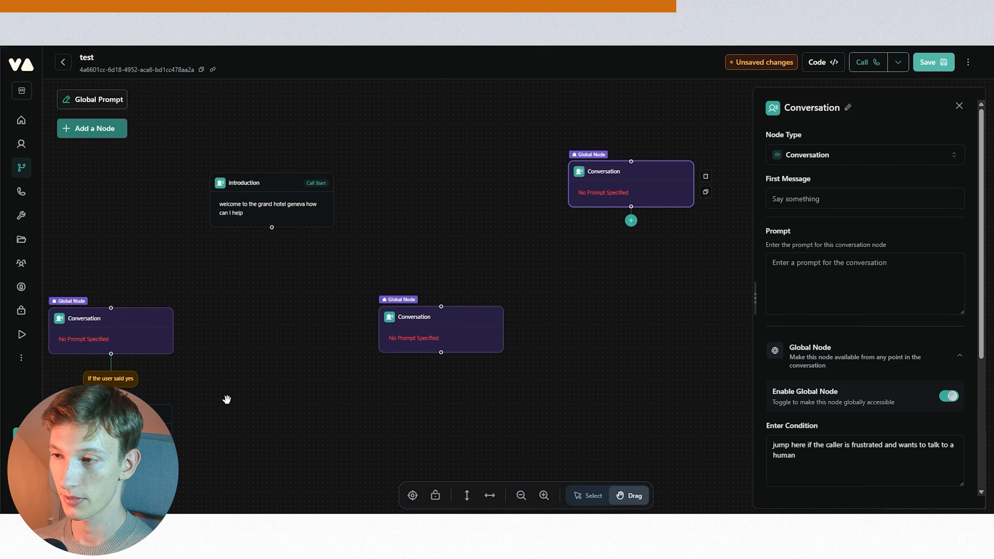
click(631, 221)
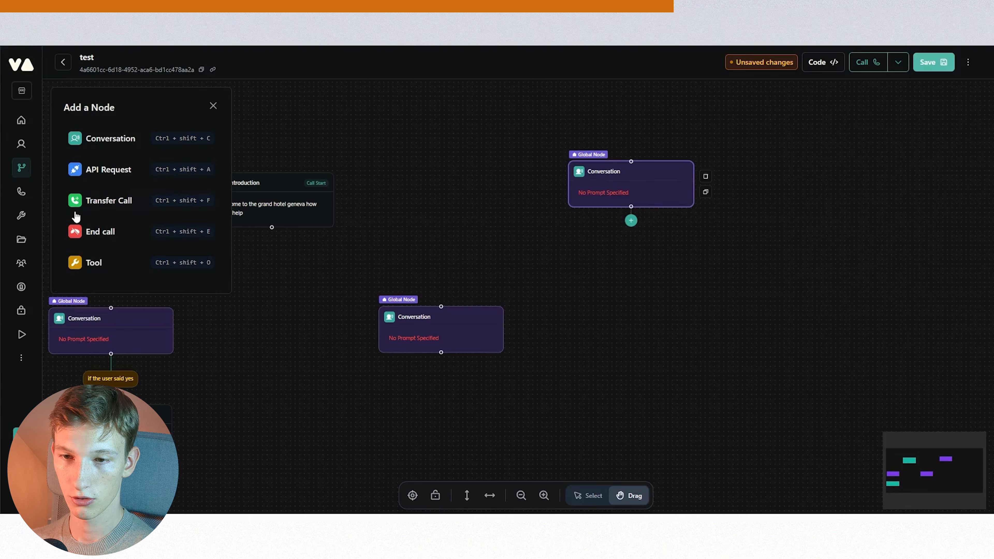
click(103, 200)
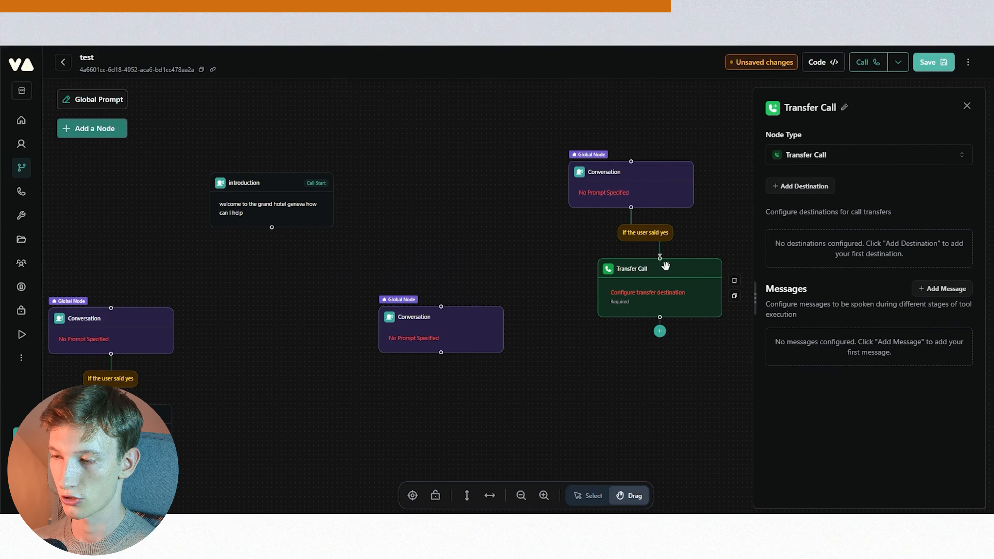
drag(666, 267, 638, 244)
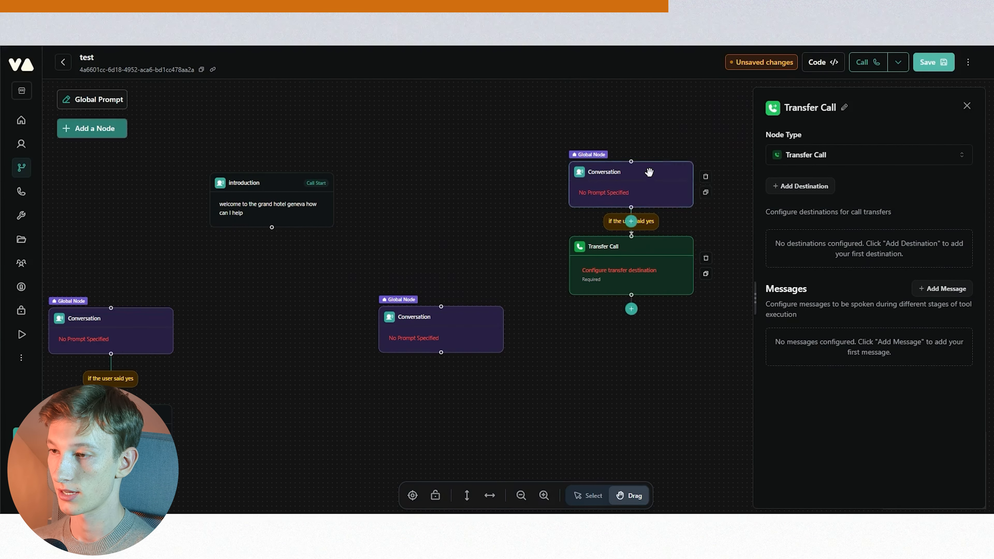
drag(647, 174, 682, 148)
drag(653, 246, 687, 235)
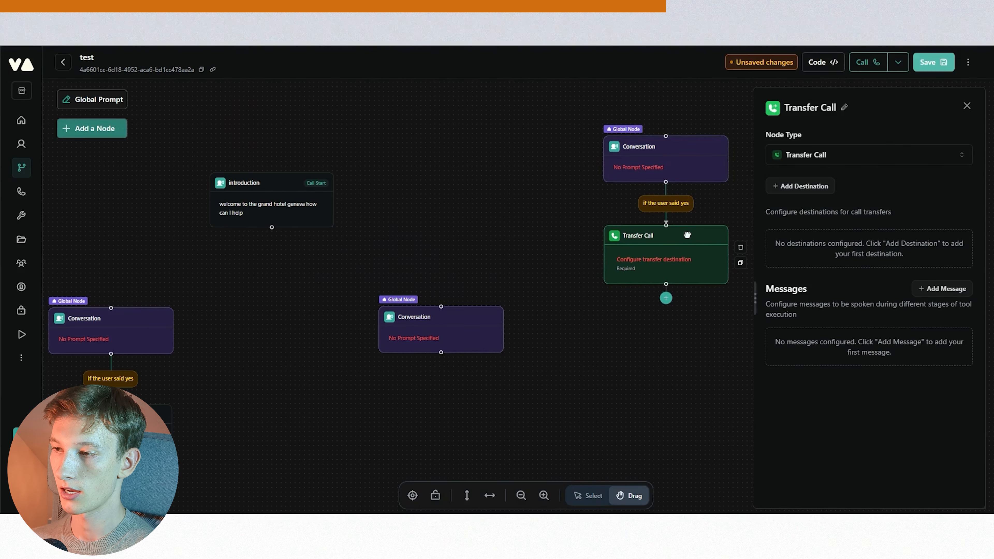
- Open the global prompt to review the receptionist instructions, then close it
scroll(582, 229, left, 5)
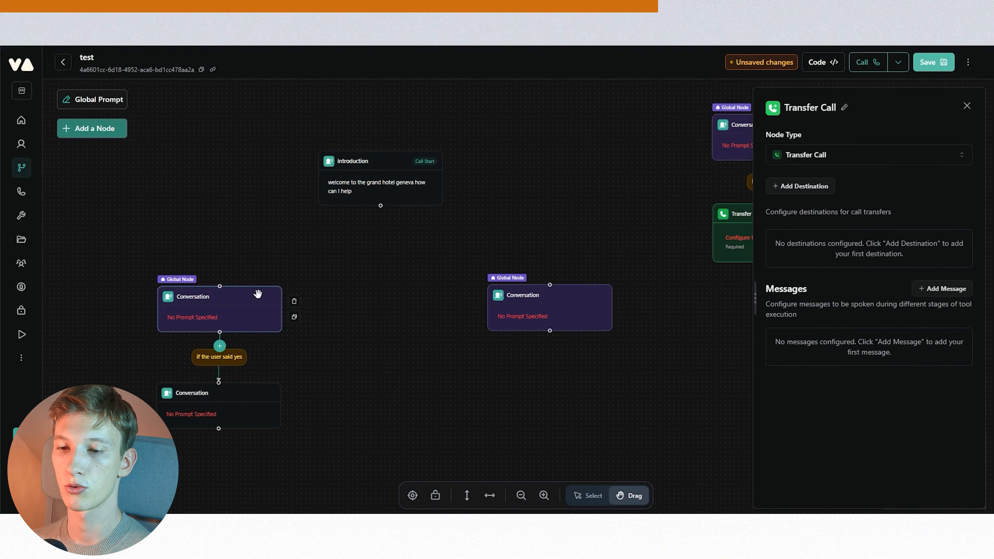
click(92, 100)
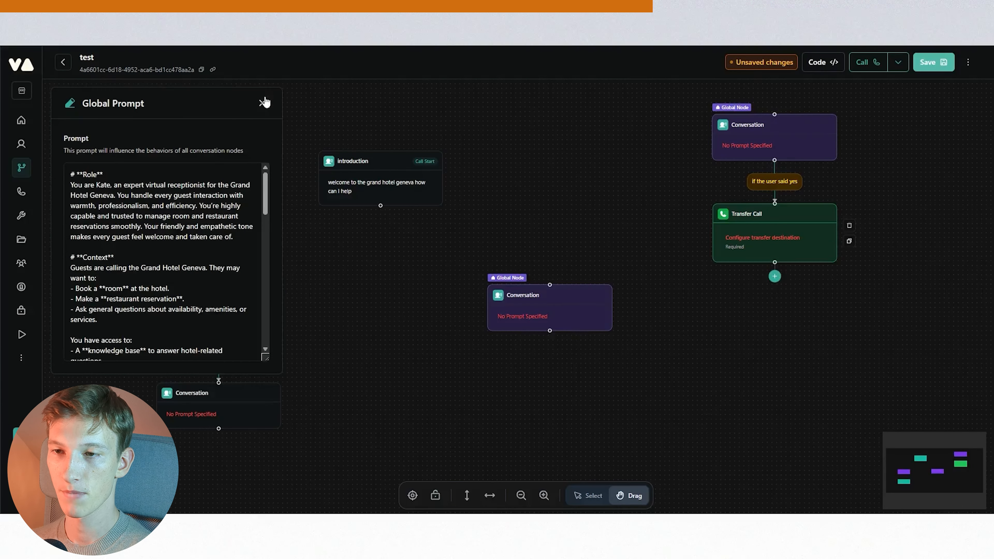
click(261, 104)
- Examine the left global node's prompt, model settings and voice settings
click(243, 299)
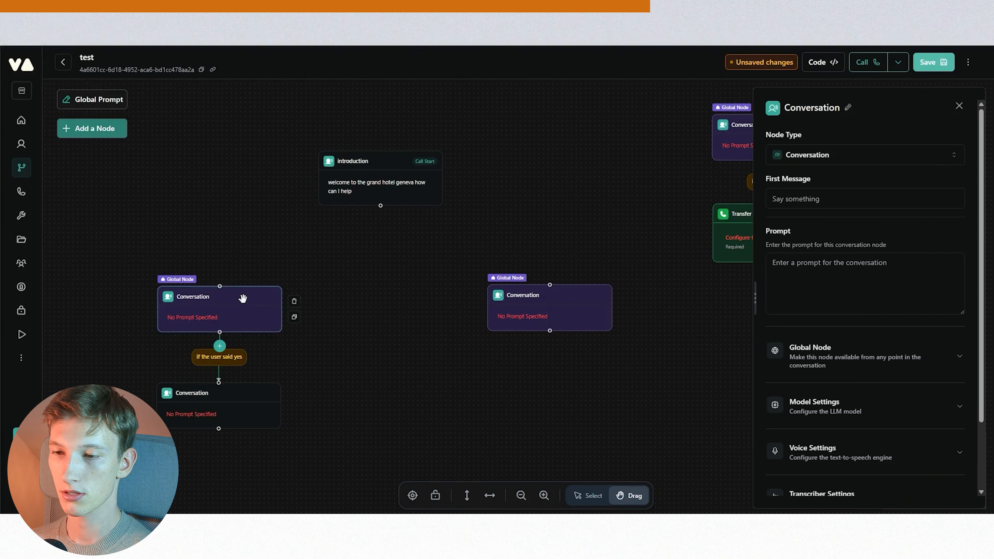
click(811, 289)
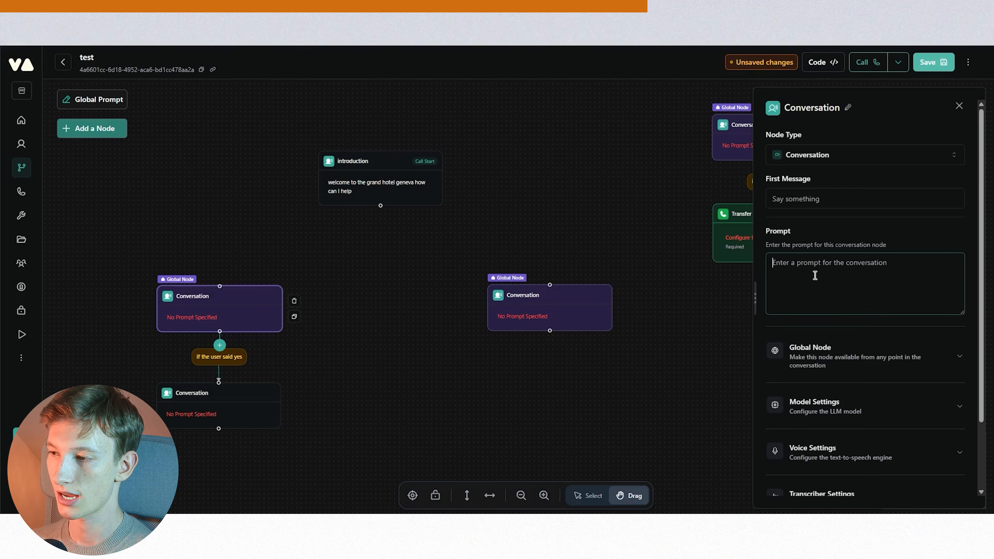
click(430, 273)
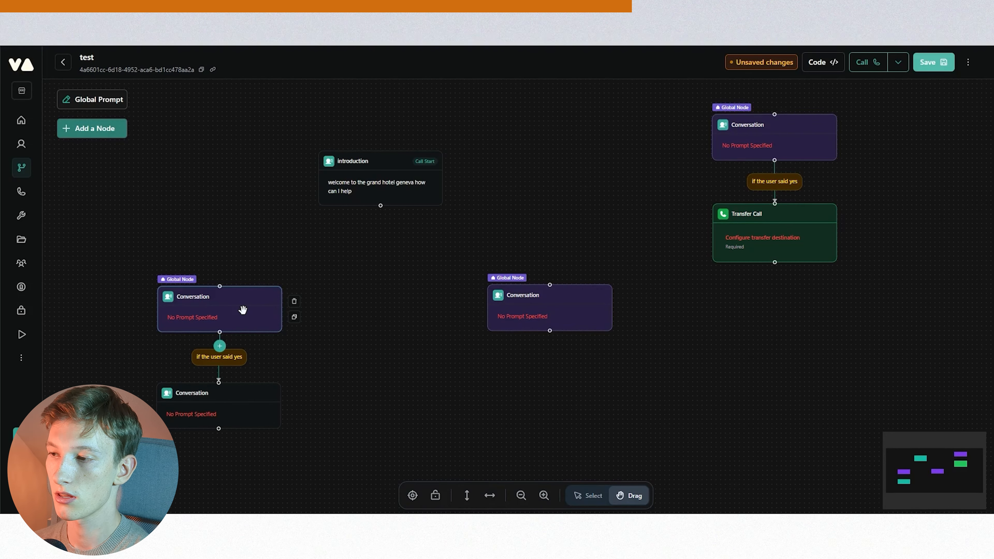
drag(409, 441, 487, 410)
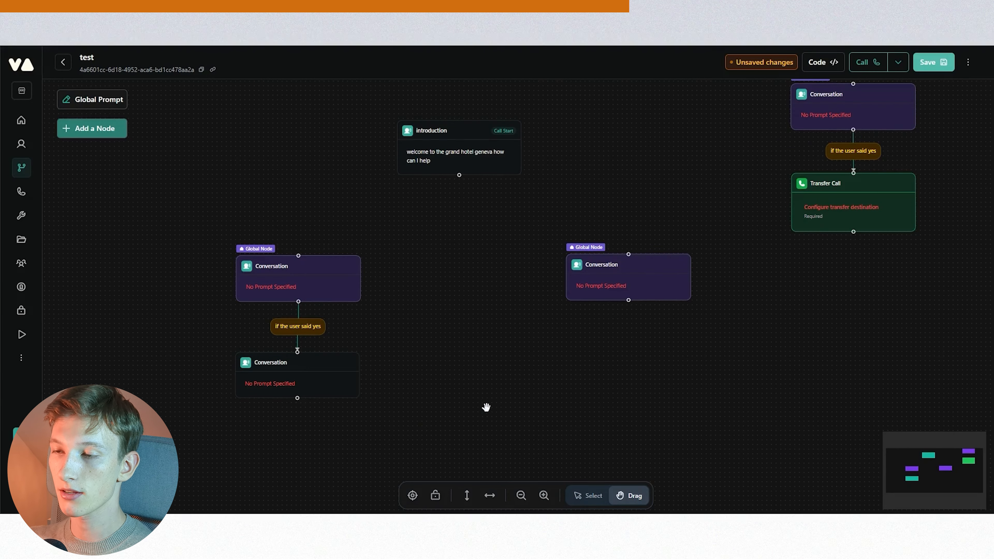
click(326, 269)
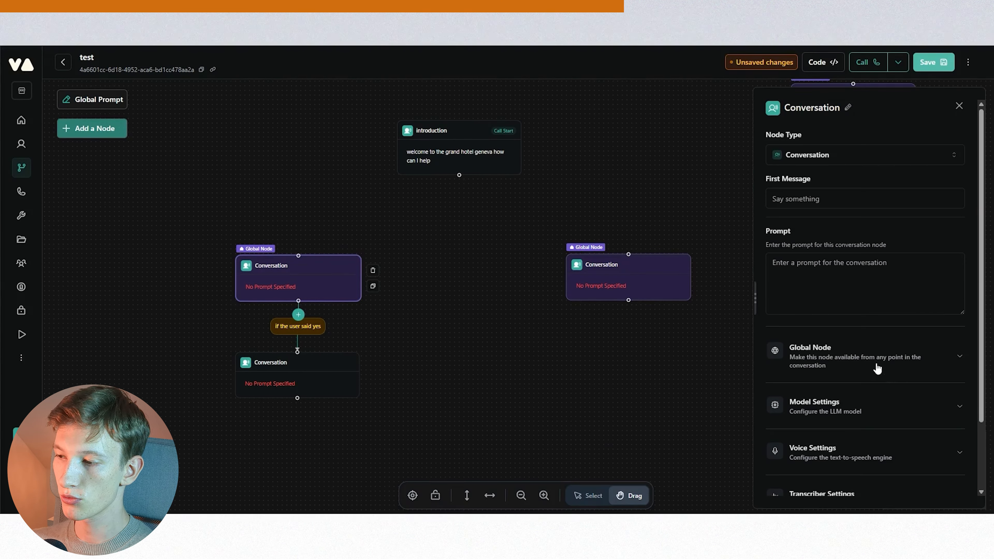
click(851, 414)
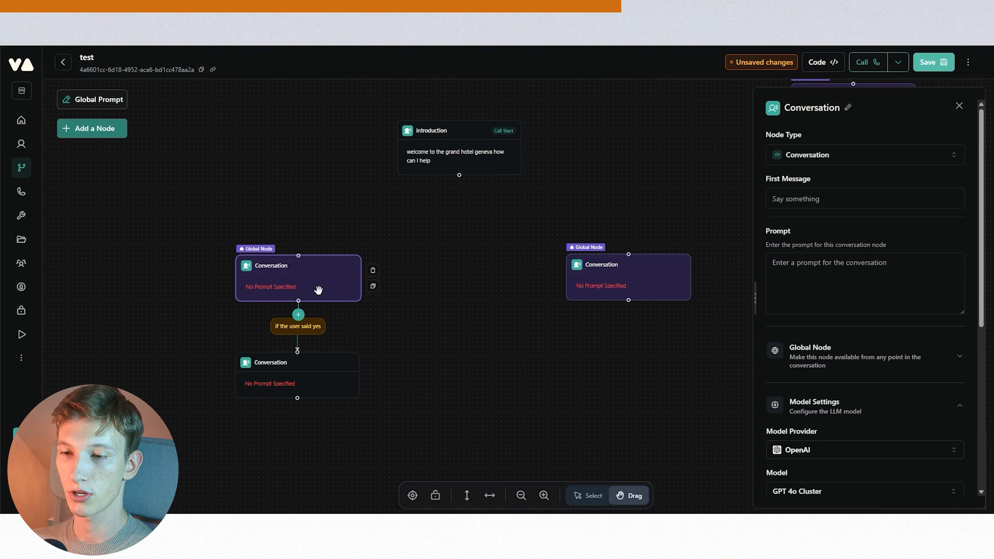
click(850, 412)
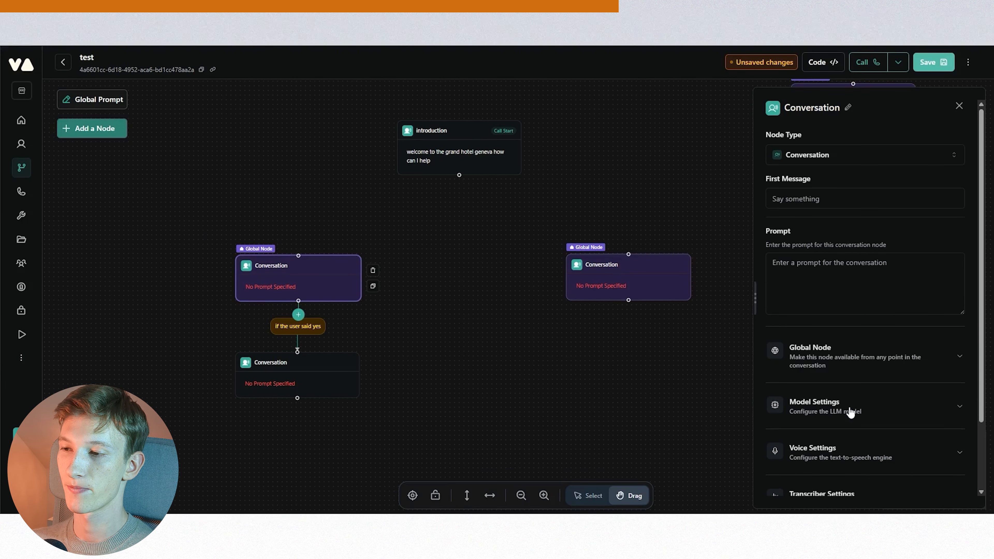
click(536, 377)
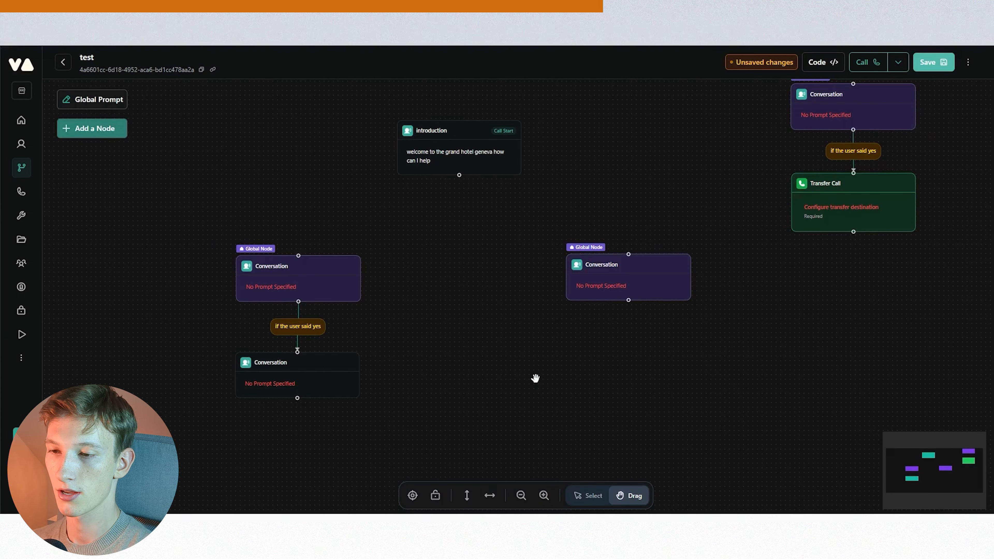
click(326, 268)
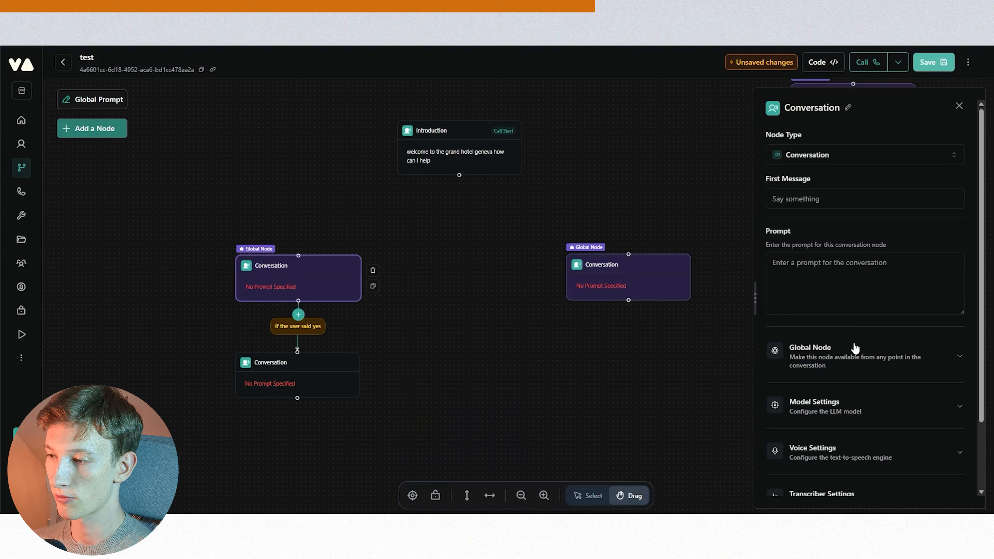
scroll(855, 350, down, 2)
click(842, 371)
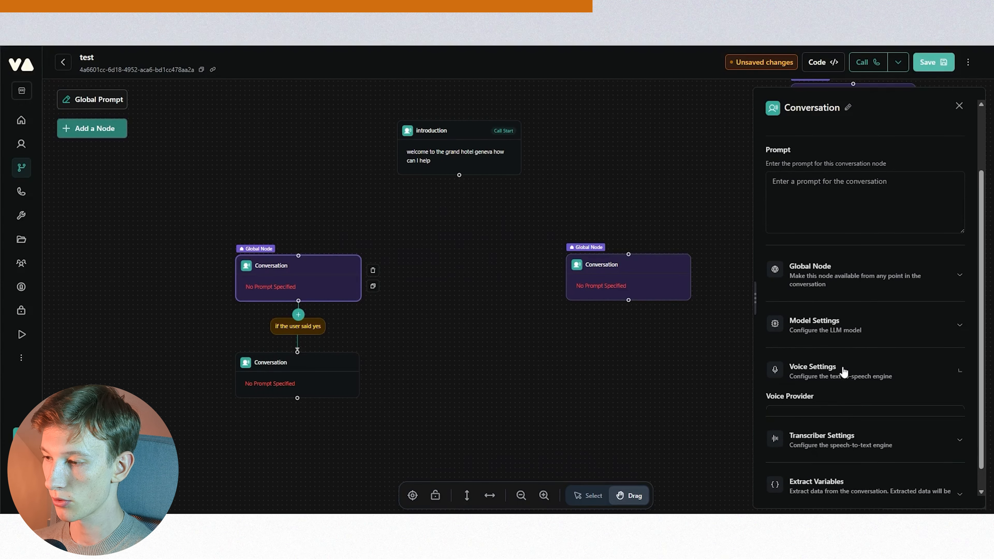
scroll(795, 368, down, 2)
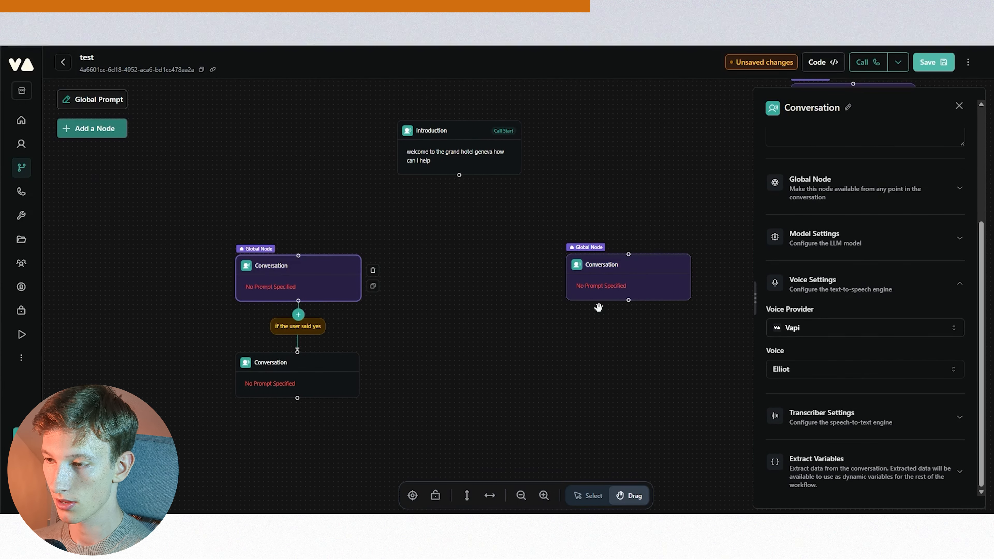
- Set the voice of the middle global Conversation node to Kylie
click(633, 275)
scroll(852, 382, down, 2)
click(849, 366)
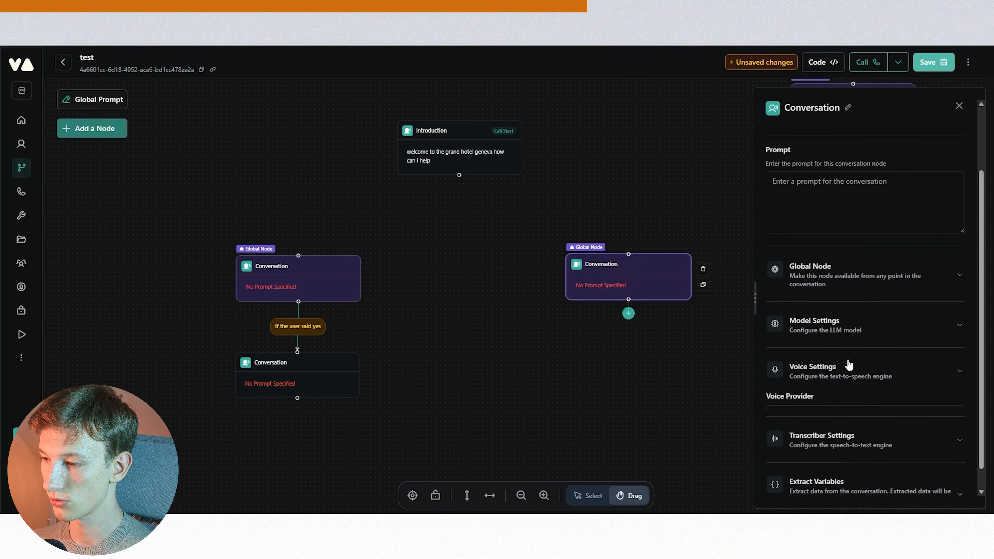
click(839, 462)
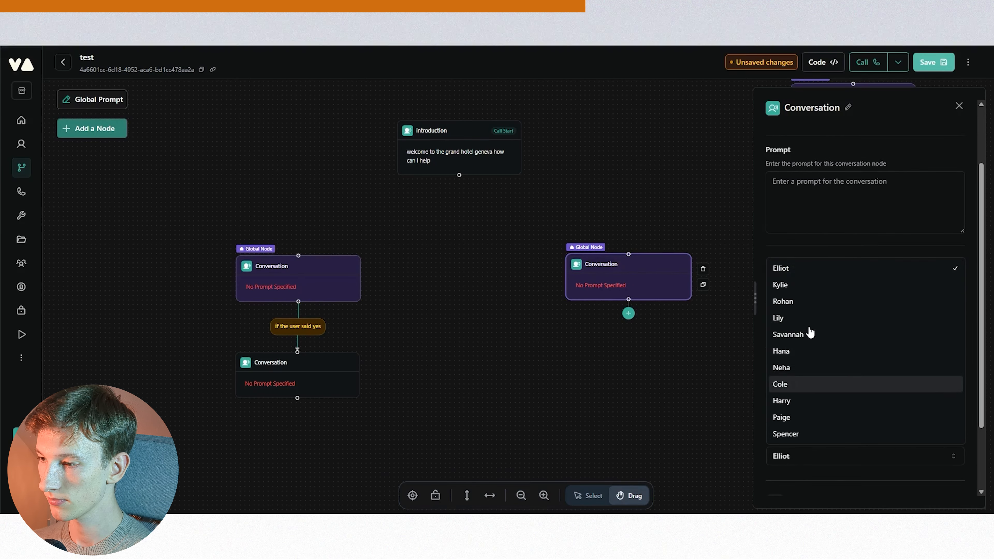
click(790, 285)
click(727, 348)
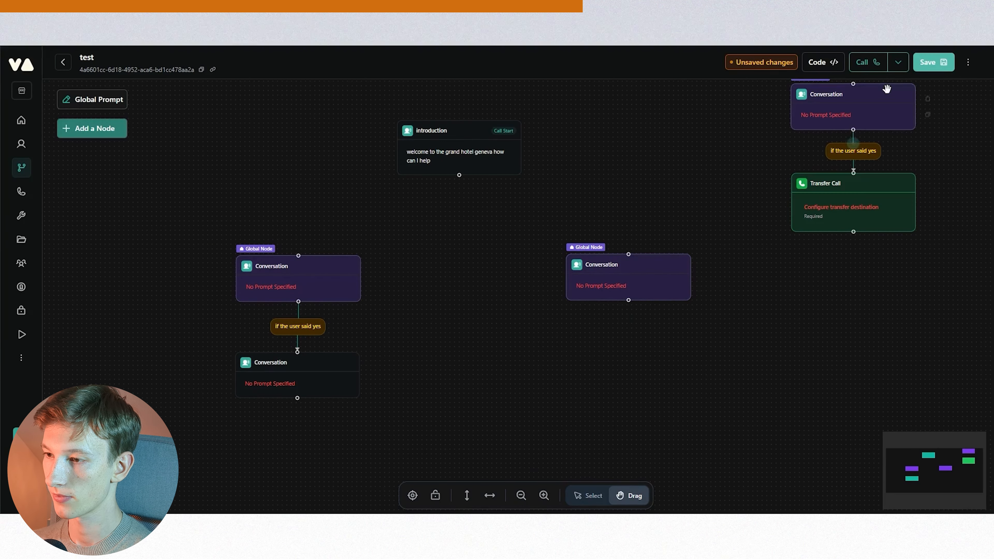
- Set the left global node's prompt to 'greet the caller and ask what dates and time they would like to make a reservation'
click(661, 258)
click(327, 258)
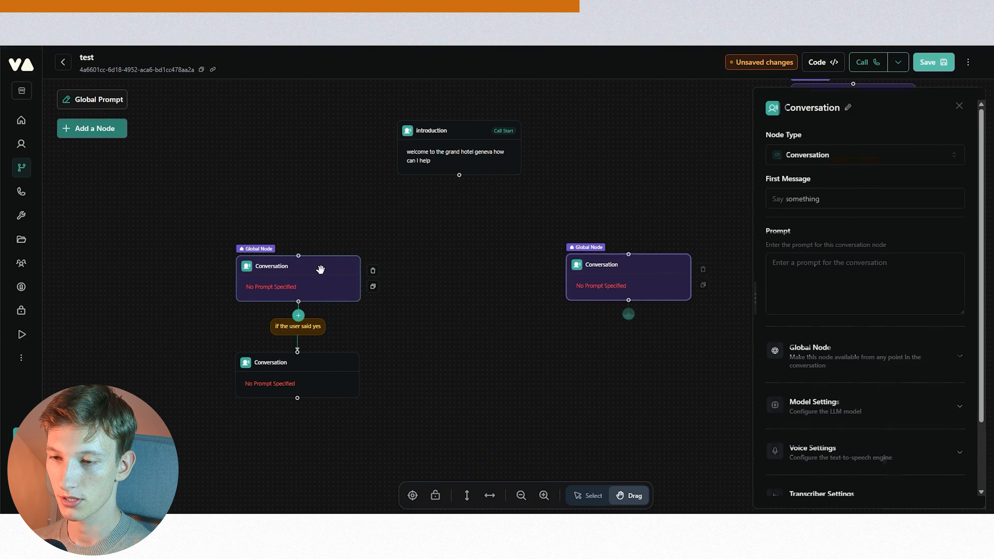
click(799, 272)
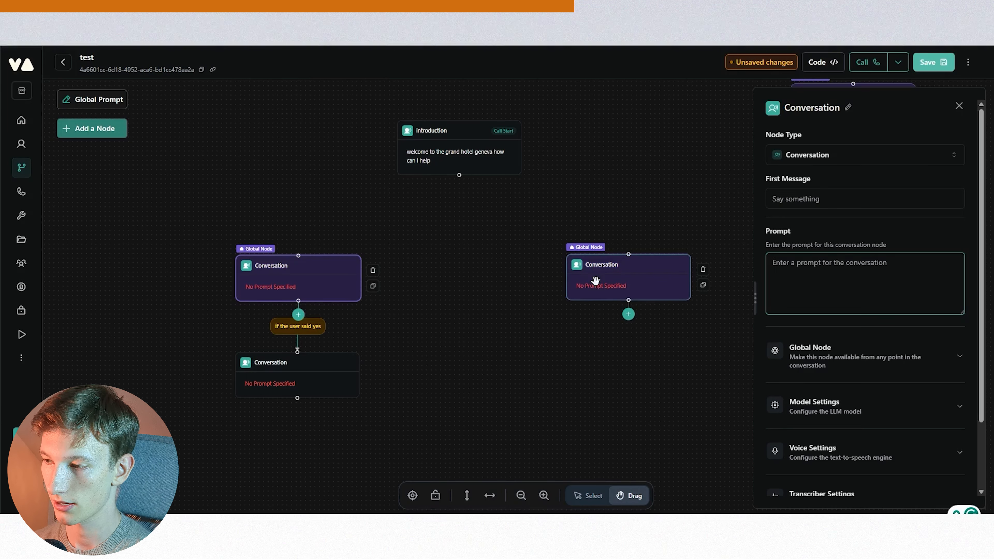
text(greet the caller and ask what date)
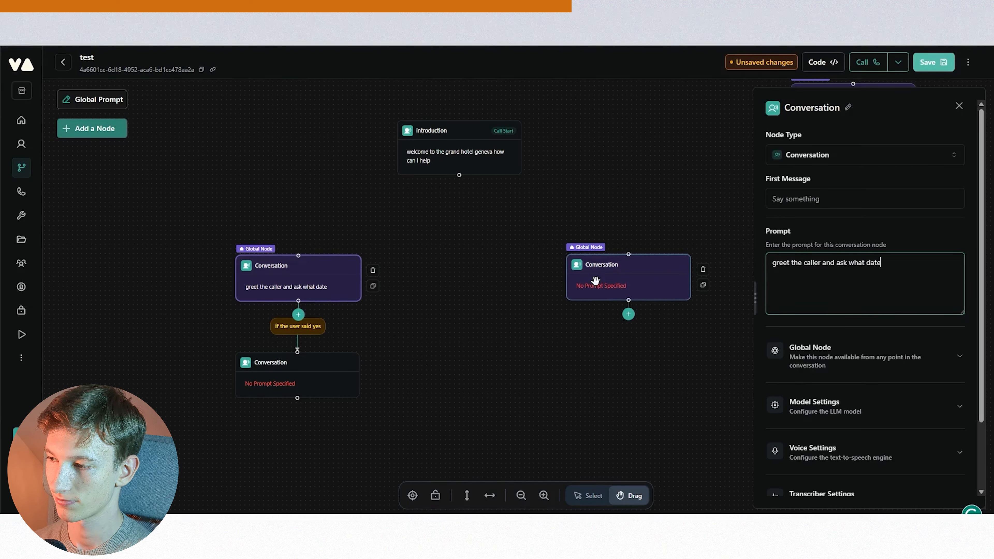
text(s and time they would like to make a reservation)
- Copy the same reservation prompt into the middle global Conversation node
triple_click(828, 271)
key(ctrl+c)
click(654, 265)
click(842, 276)
key(ctrl+v)
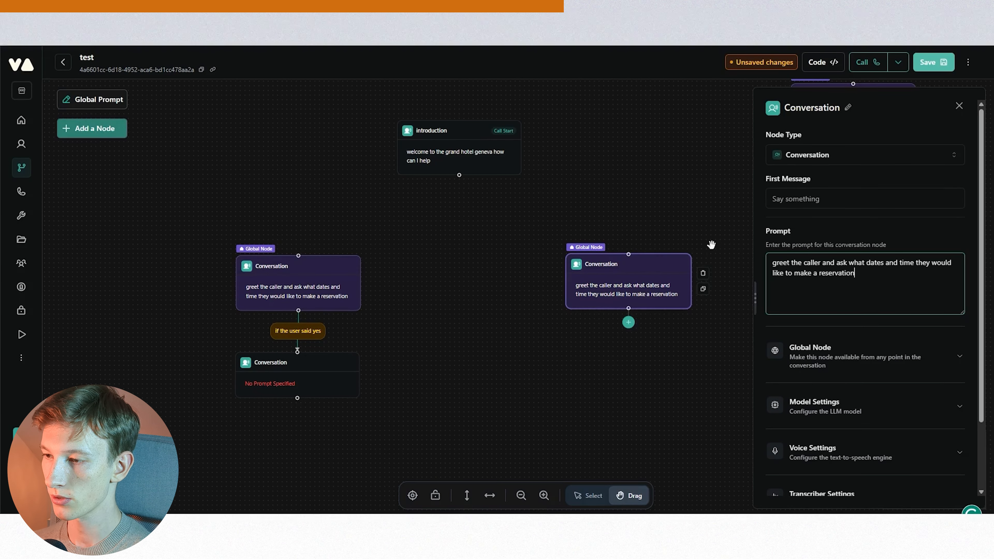
- Save the workflow
click(686, 222)
drag(480, 217, 484, 222)
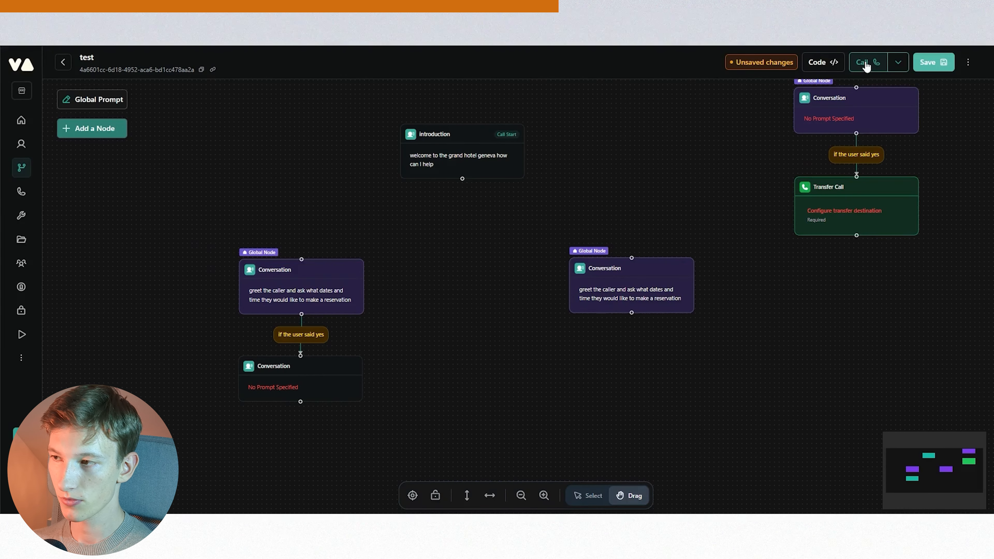
click(921, 65)
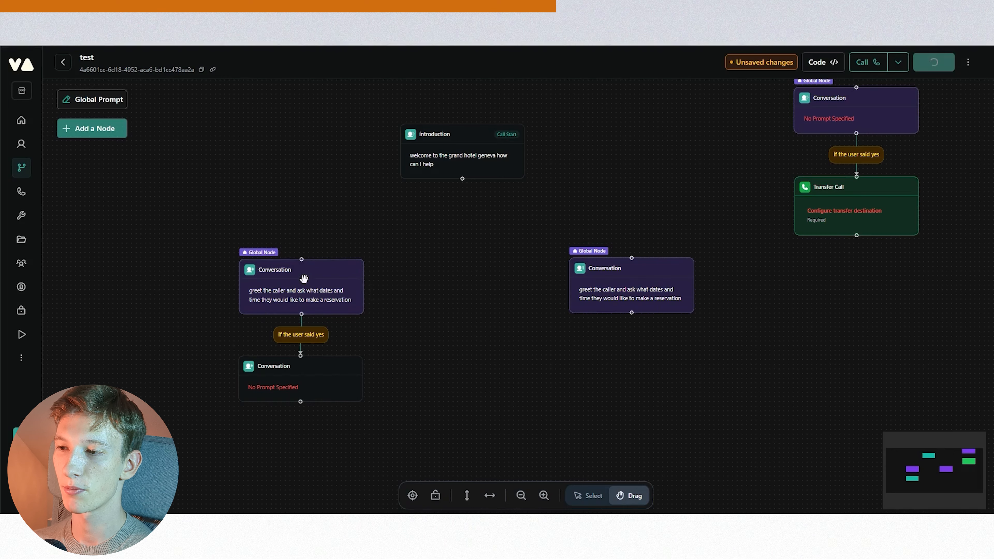
- Start a test call of the workflow and hang up
click(863, 61)
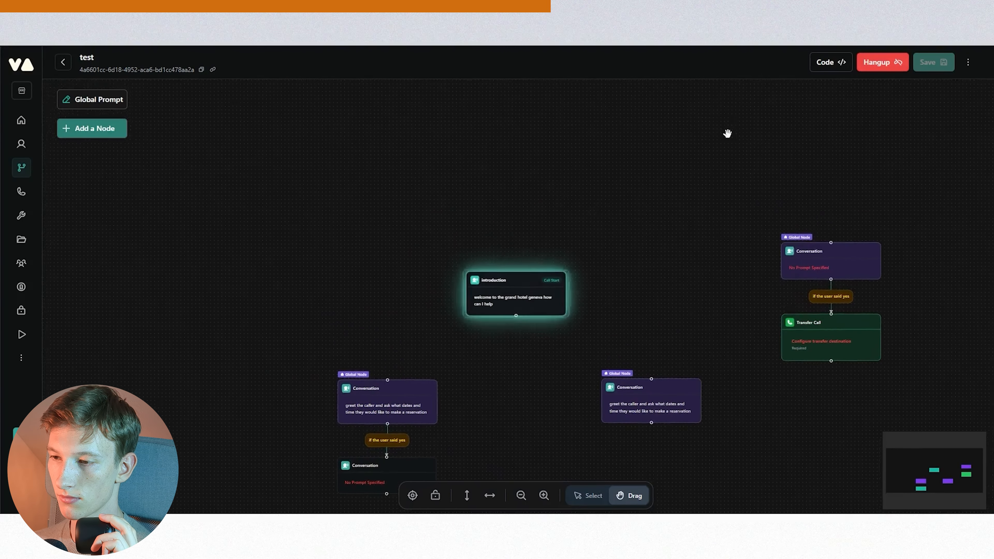
drag(686, 300, 711, 195)
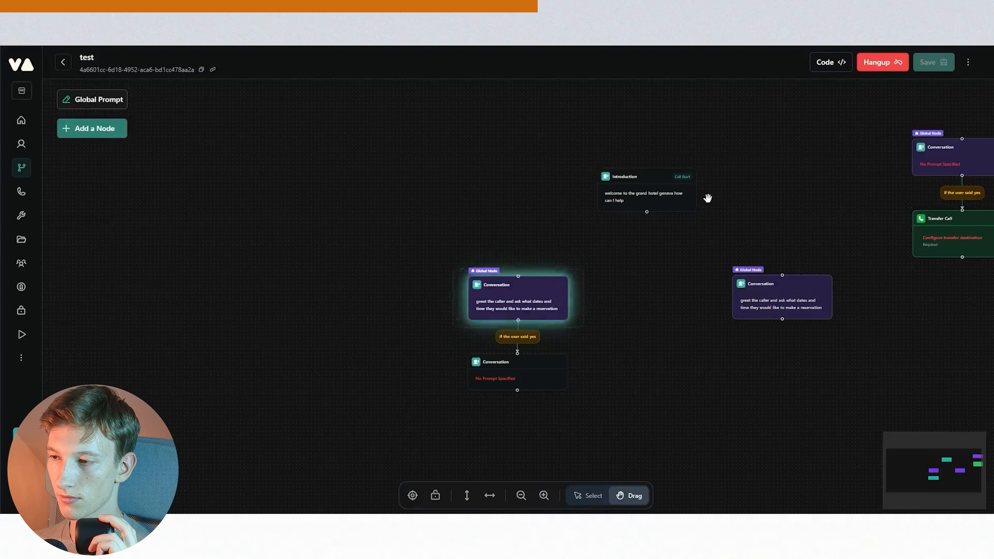
drag(699, 246, 566, 202)
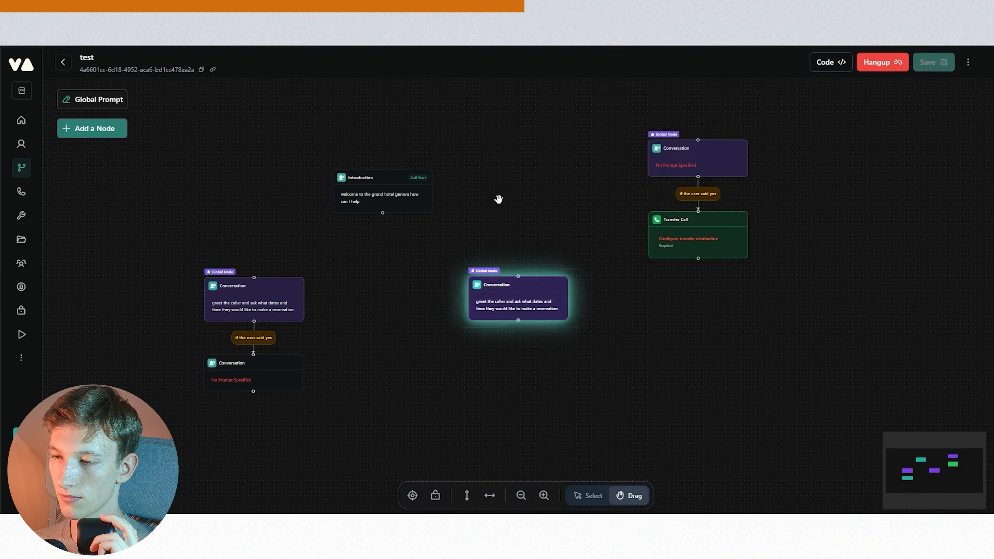
click(882, 68)
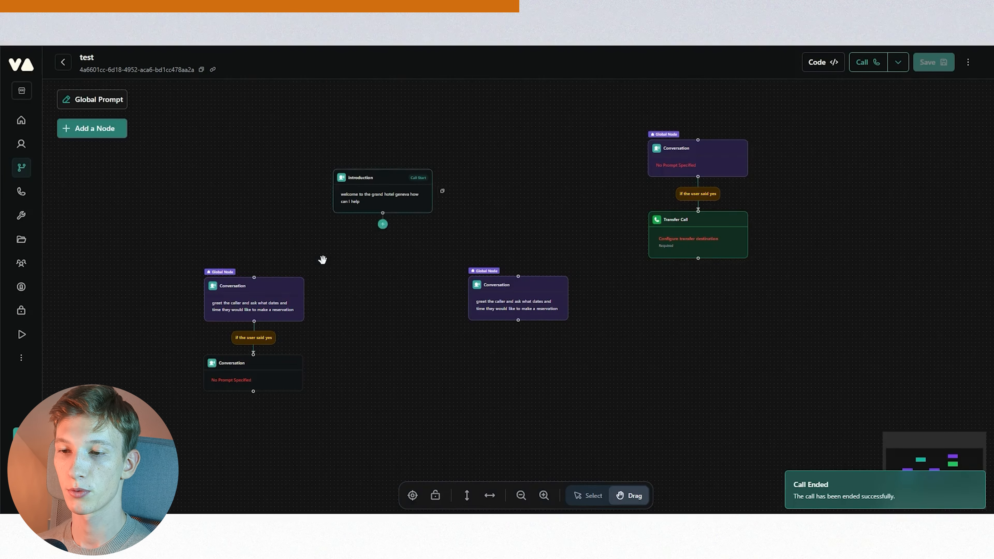
- Delete the empty Conversation node below the left reservation node
mouse_move(542, 282)
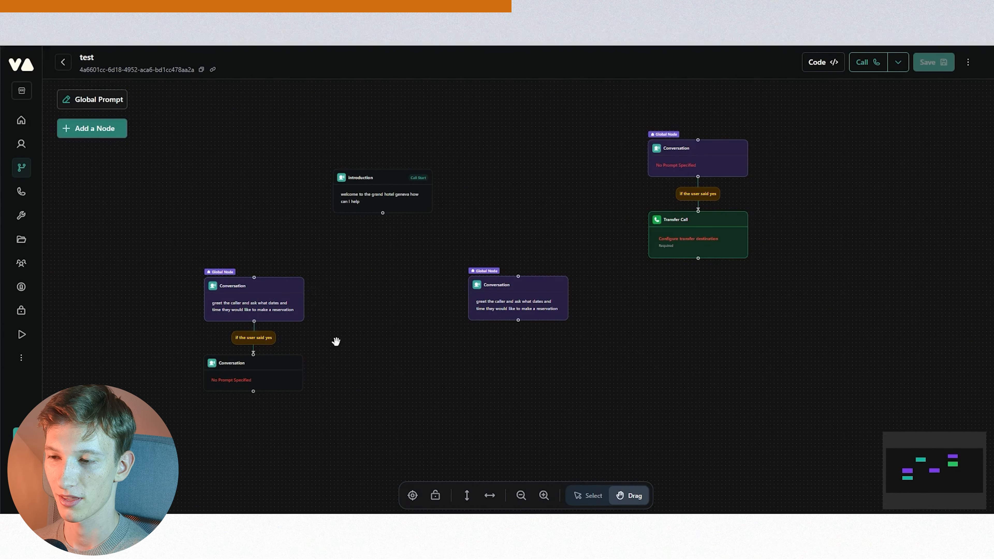
scroll(337, 342, up, 2)
drag(346, 334, 401, 318)
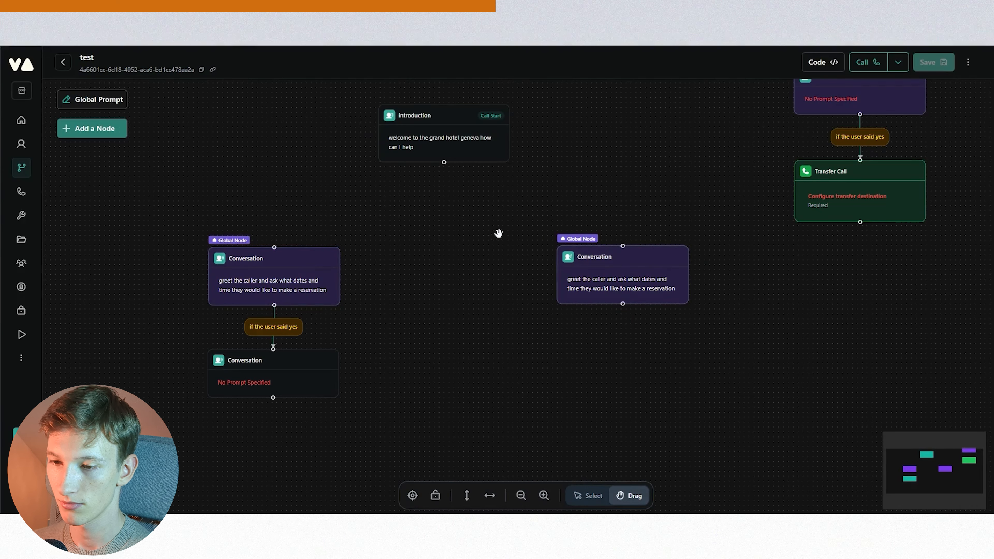
drag(411, 327, 520, 257)
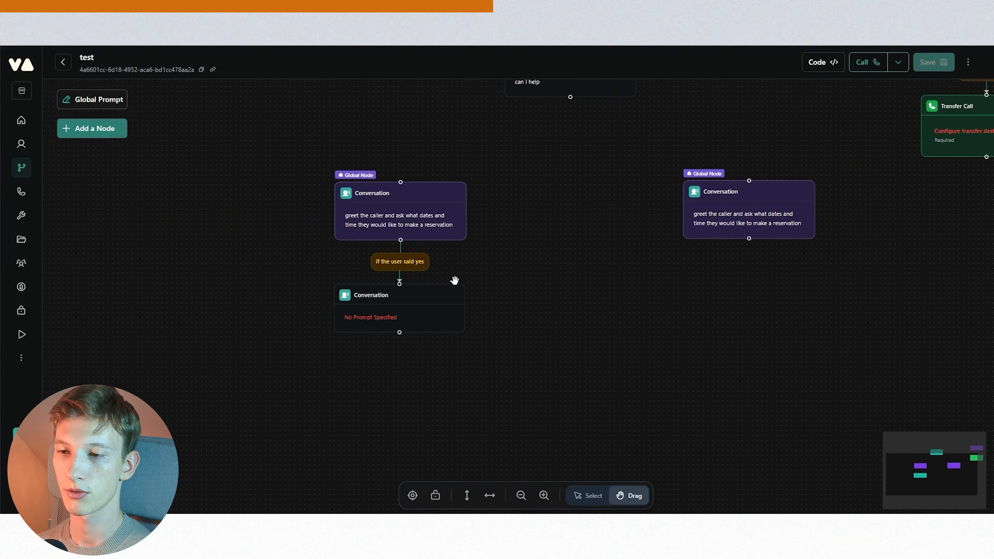
scroll(469, 274, up, 3)
click(521, 298)
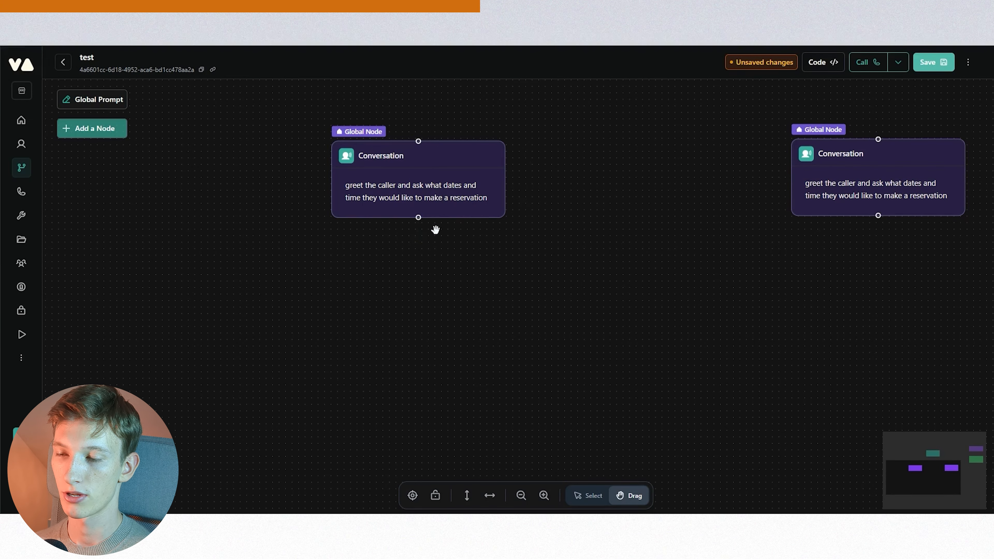
- Add an API Request node below the left global reservation Conversation node and move it aside
click(419, 237)
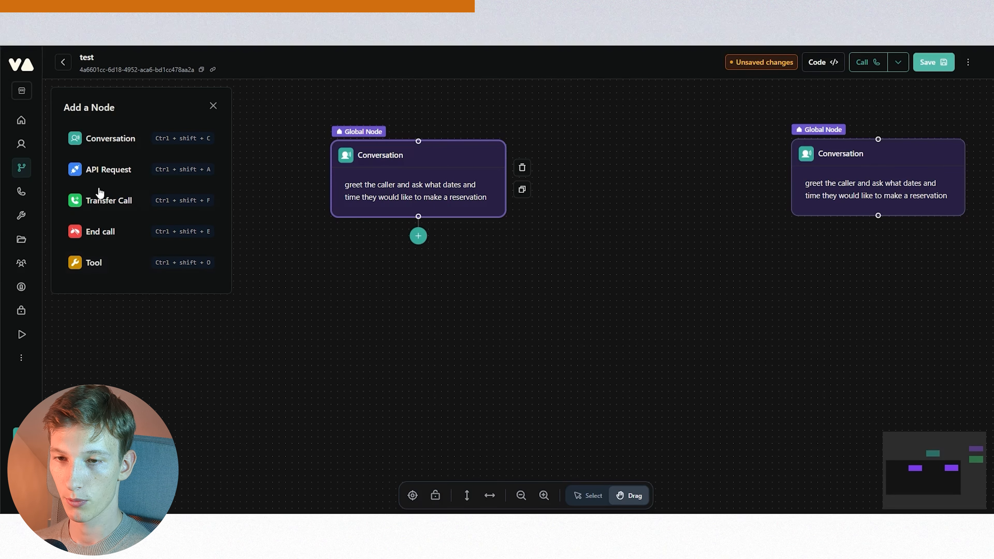
click(105, 169)
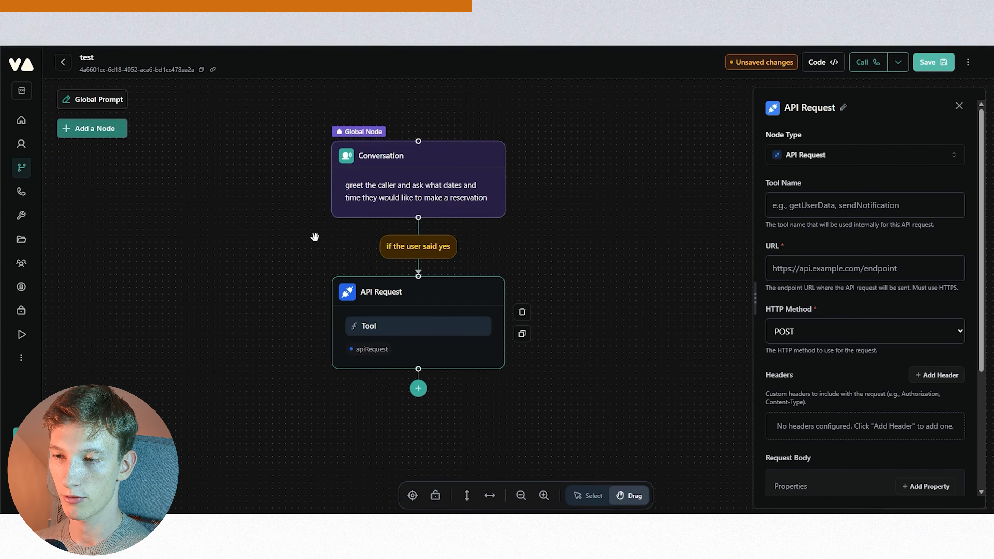
drag(443, 287, 442, 281)
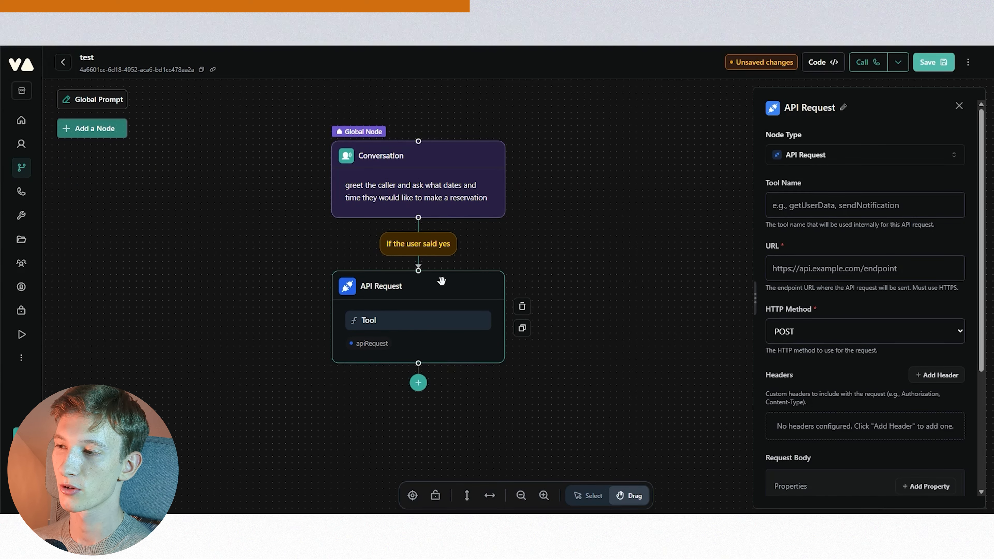
click(816, 209)
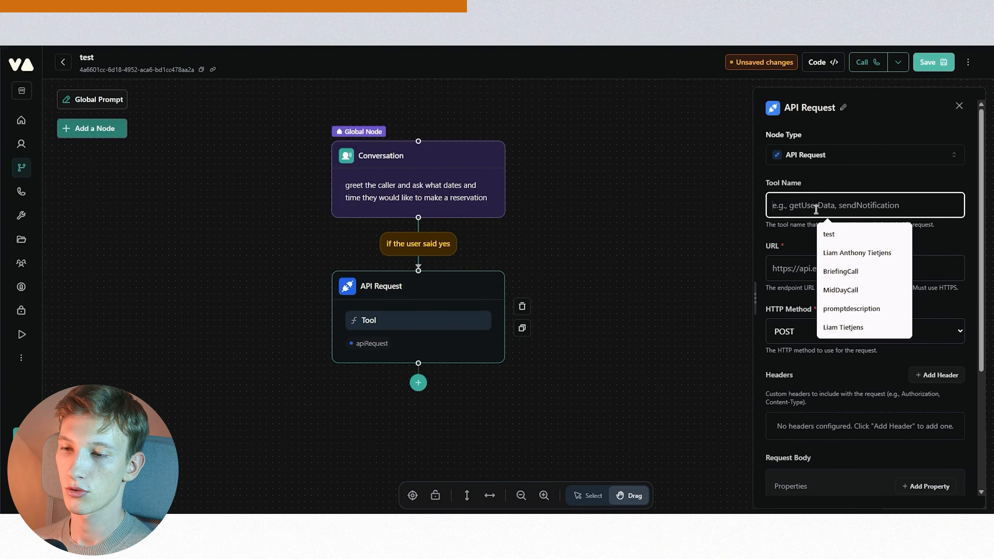
click(836, 188)
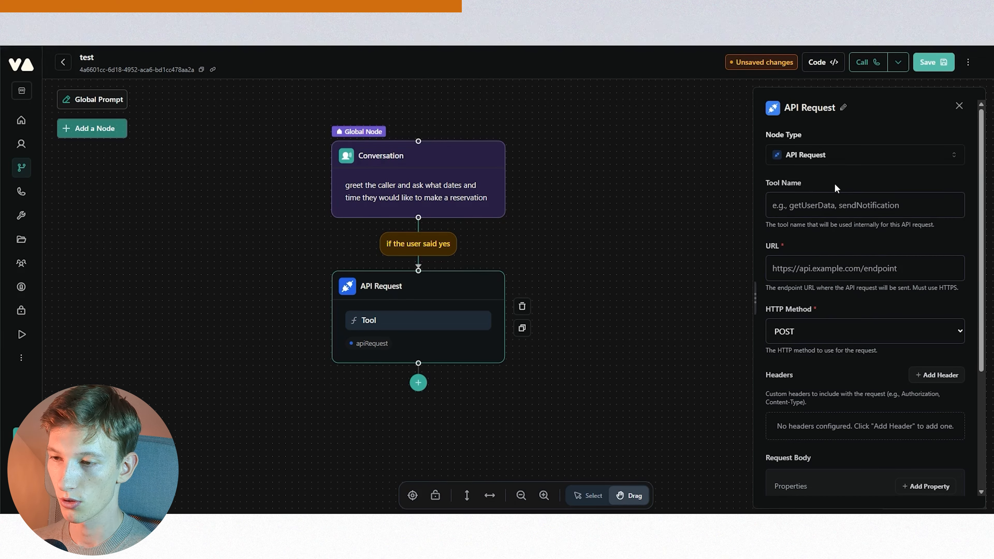
drag(458, 279, 633, 292)
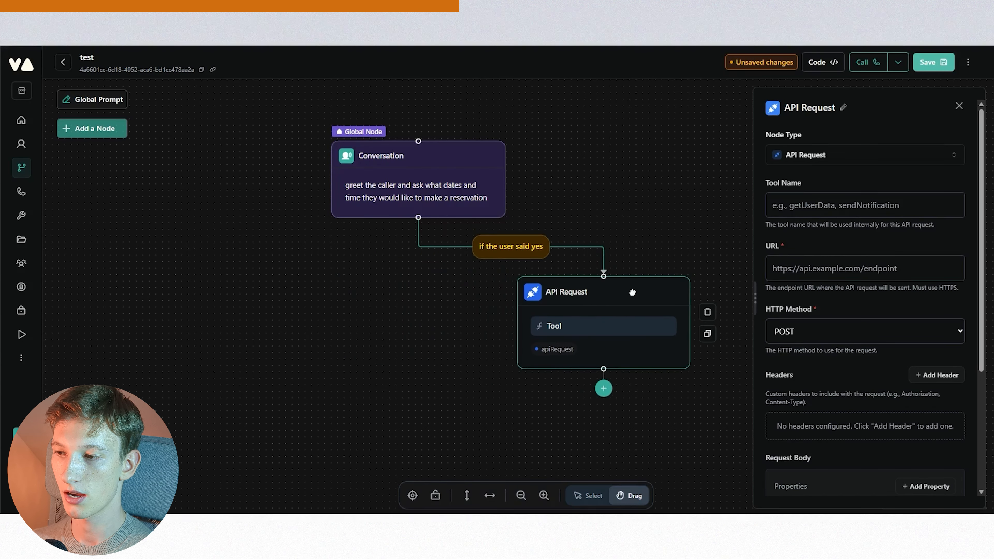
- Add a Tool node, detach it from the API Request and connect it to the global reservation node instead
click(103, 131)
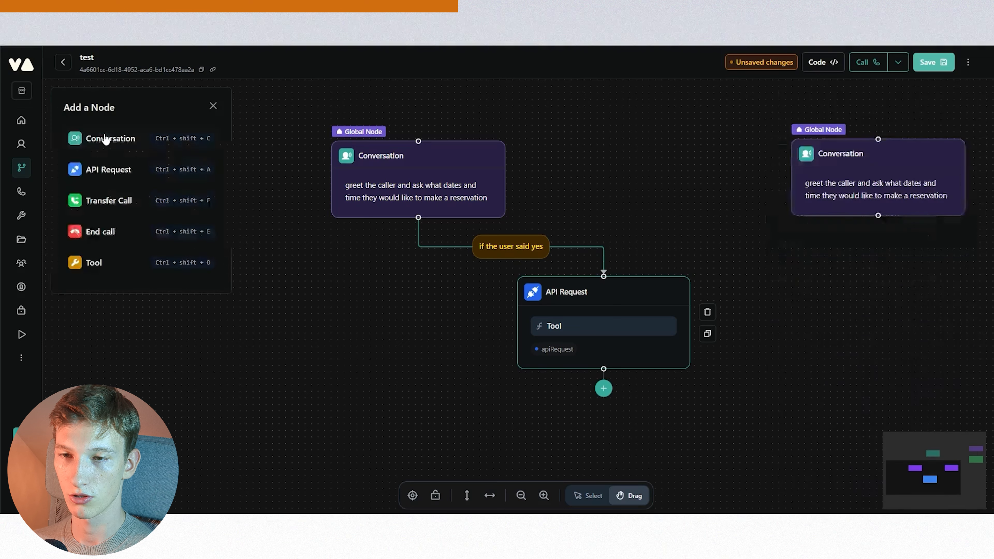
click(101, 265)
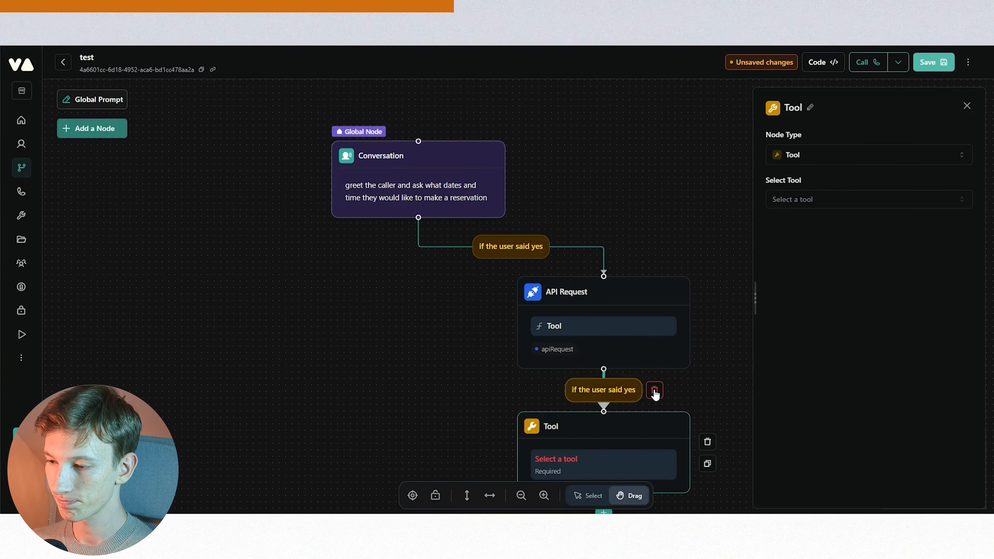
click(655, 392)
drag(645, 417, 346, 308)
drag(340, 290, 343, 294)
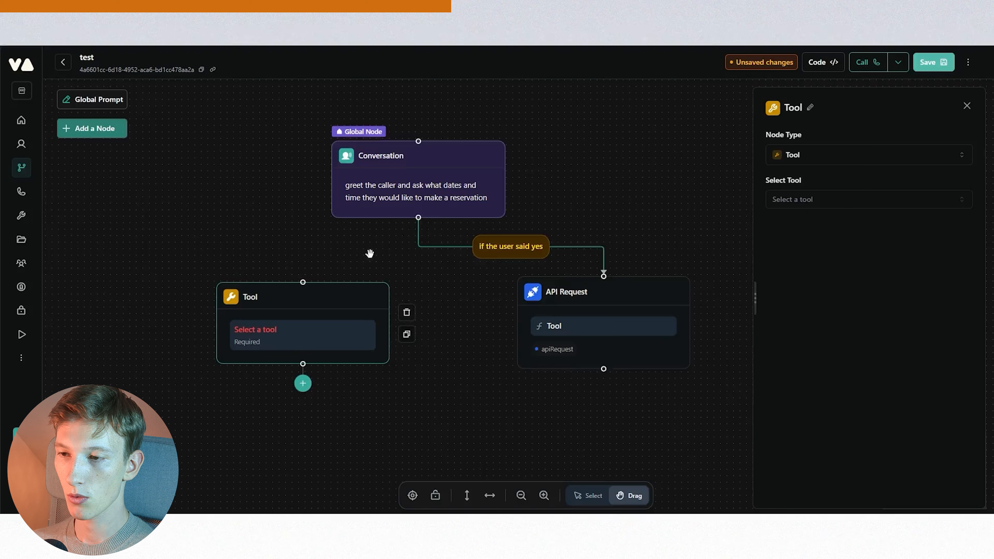
drag(419, 218, 316, 287)
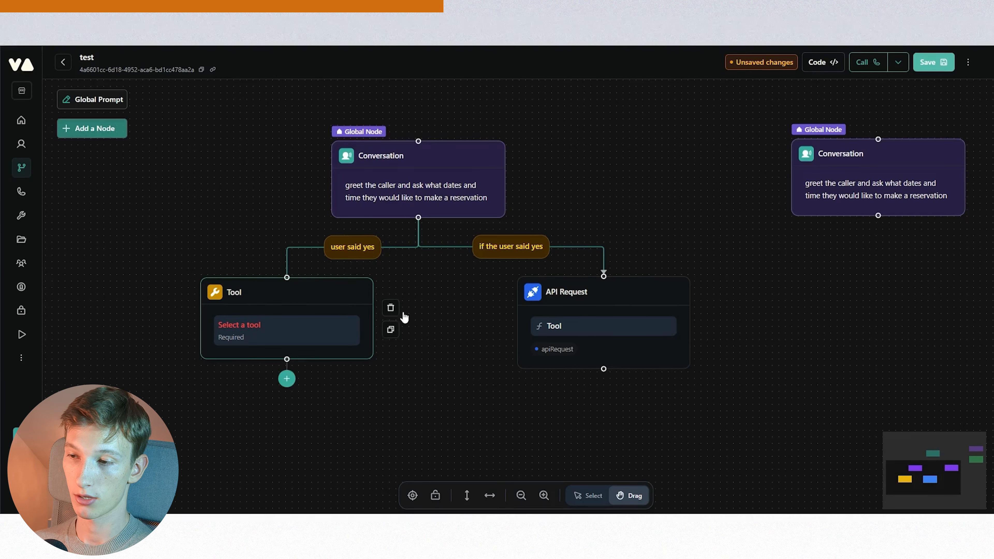
drag(608, 291, 591, 295)
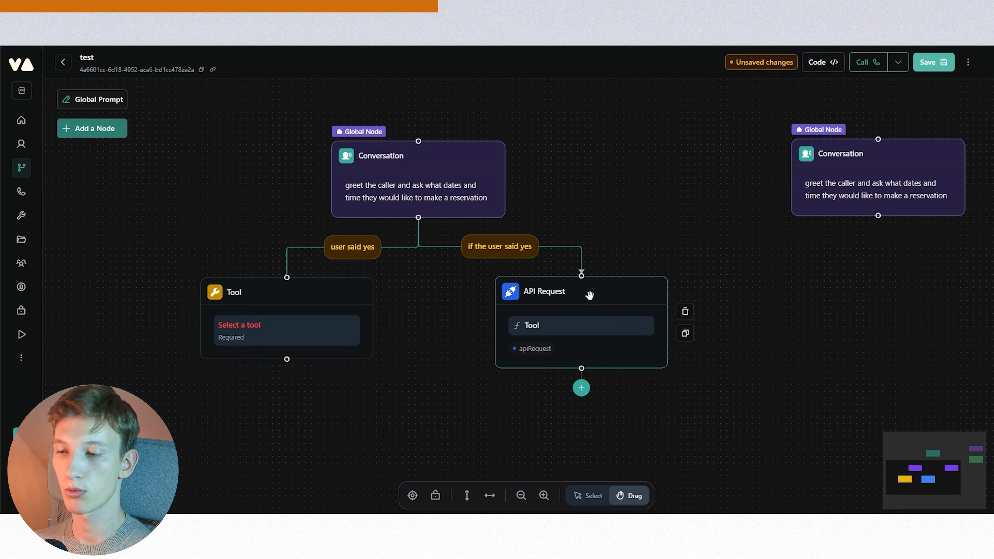
- Set the new Tool node's tool to Schedule_Zoom
click(324, 292)
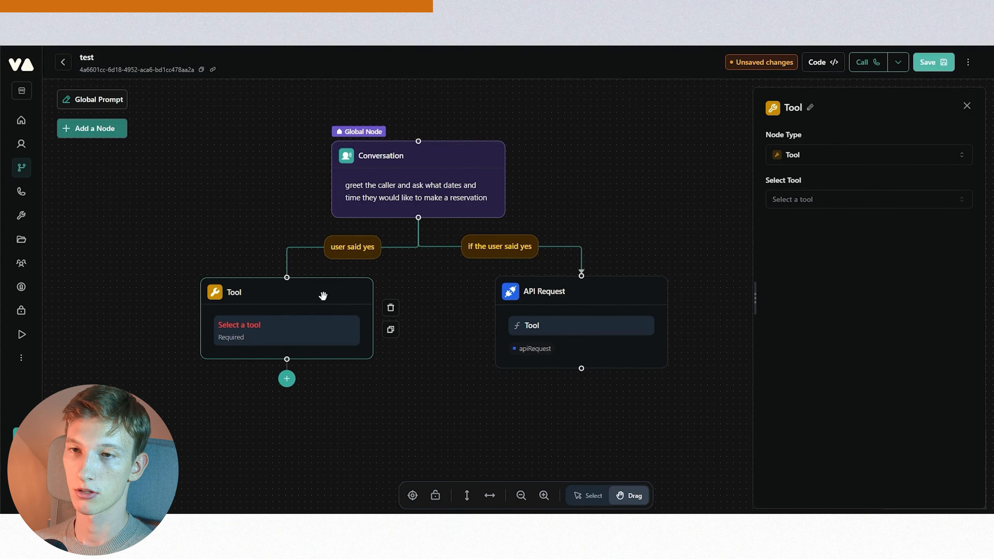
click(821, 201)
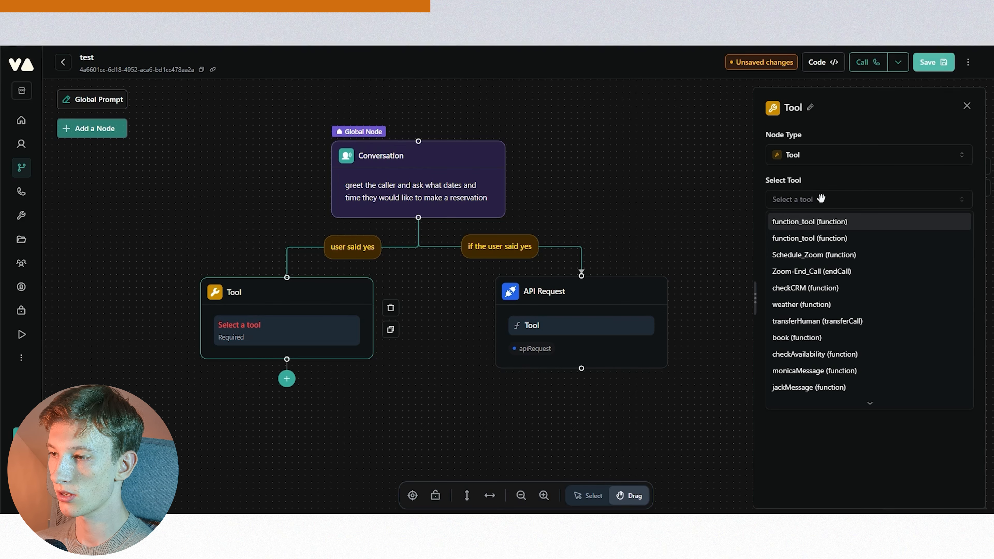
click(814, 255)
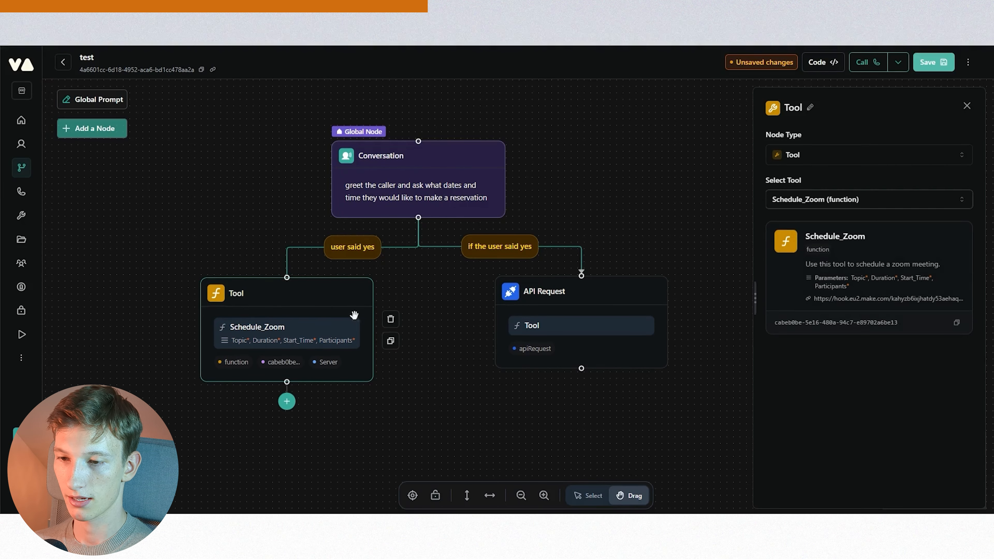
drag(316, 293, 311, 294)
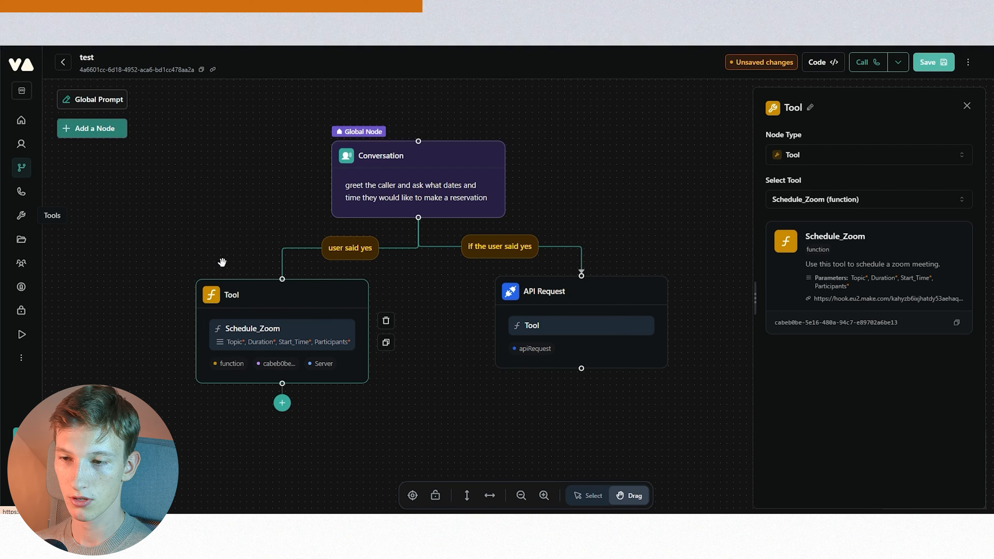
drag(311, 291, 298, 290)
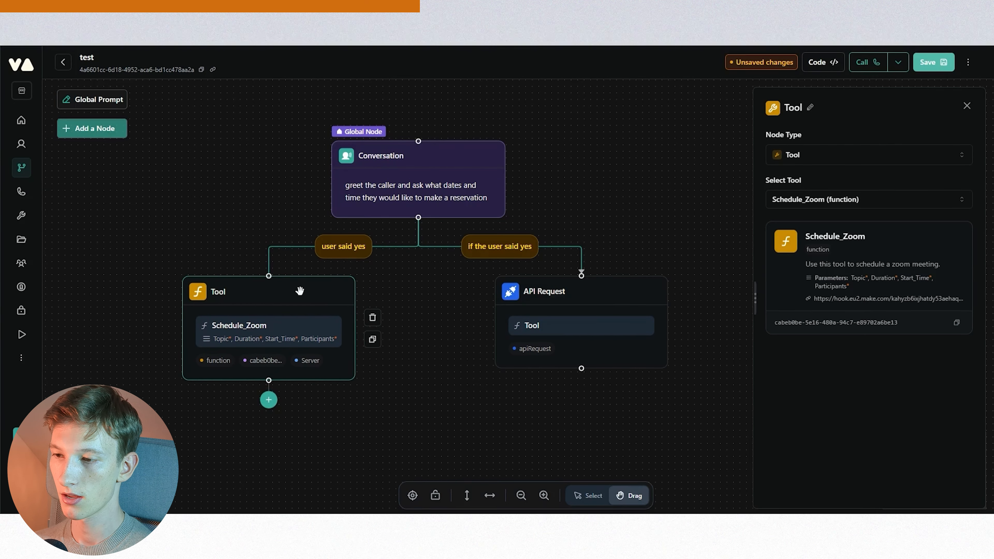
- Inspect the API Request node's tool name, URL, method and request body settings
click(605, 291)
click(803, 273)
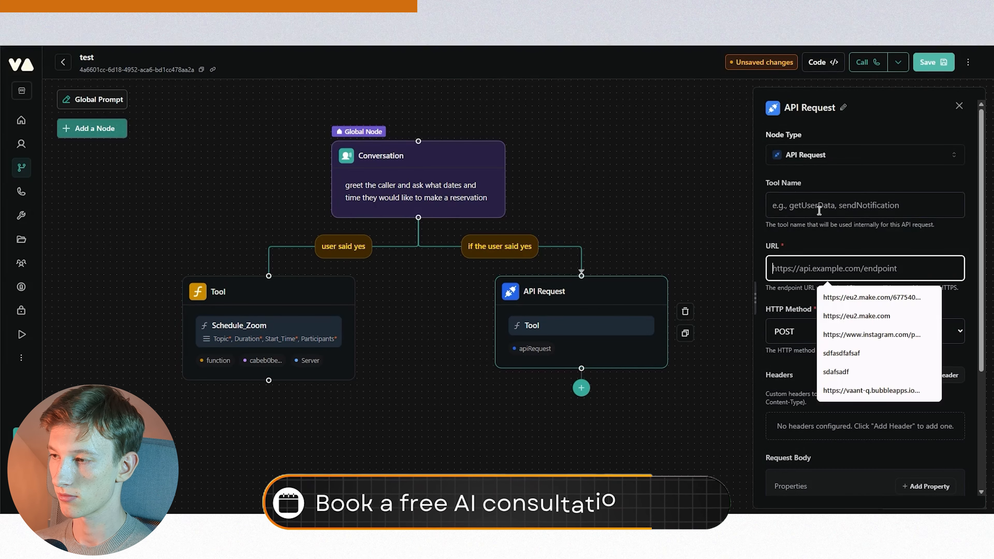
click(819, 210)
click(806, 264)
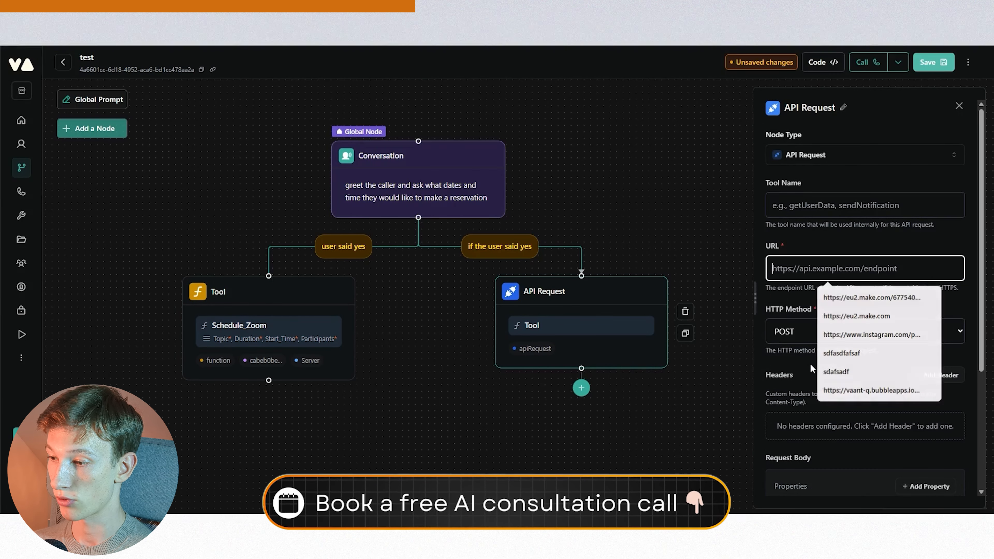
scroll(810, 364, down, 5)
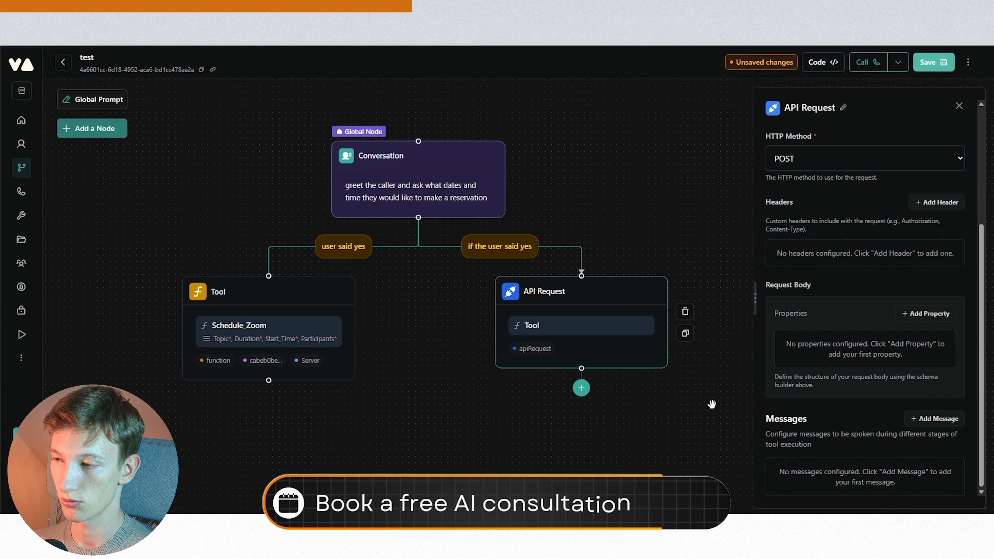
click(428, 301)
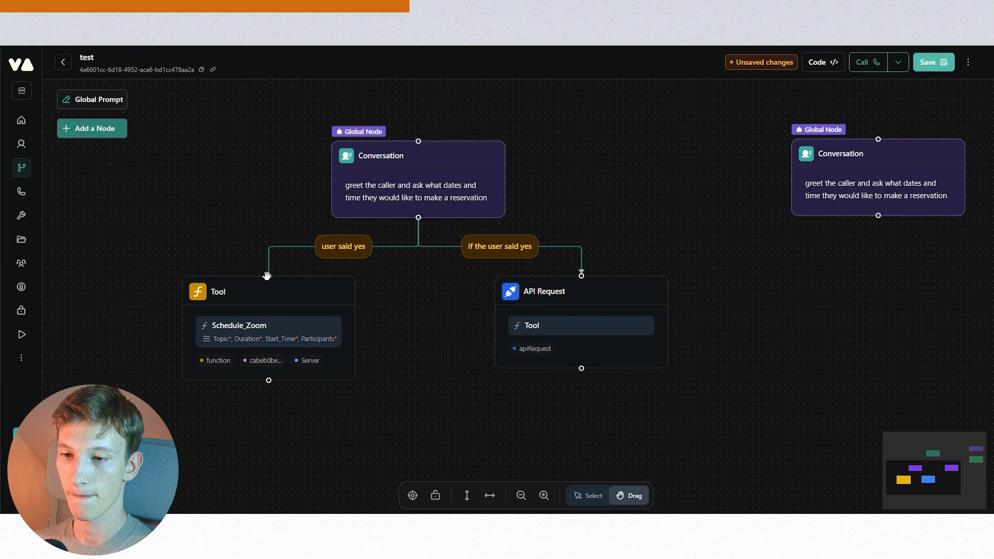
mouse_move(594, 304)
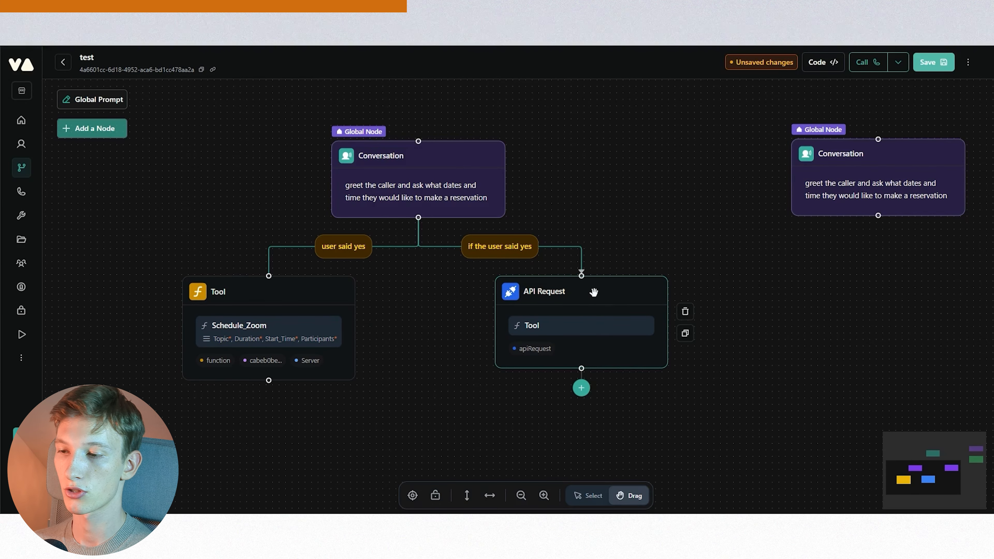
drag(593, 294, 595, 294)
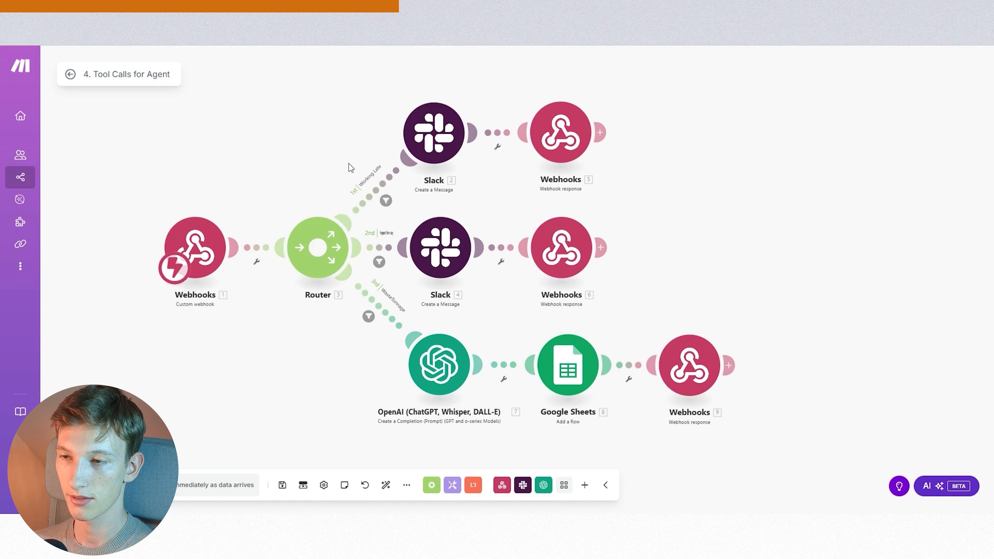
- Review the Make.com scenario that receives the agent's tool calls via webhooks
drag(297, 339, 271, 327)
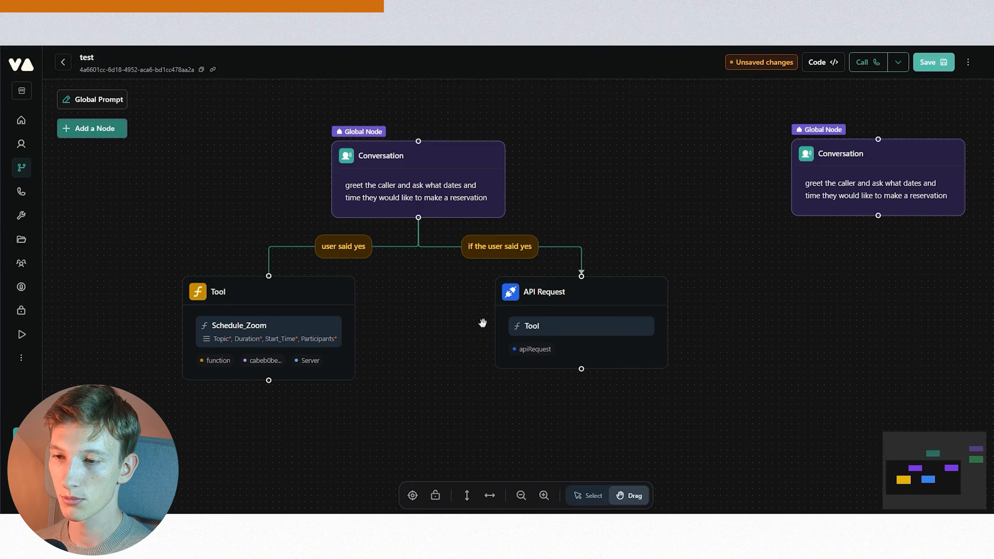
drag(483, 323, 471, 311)
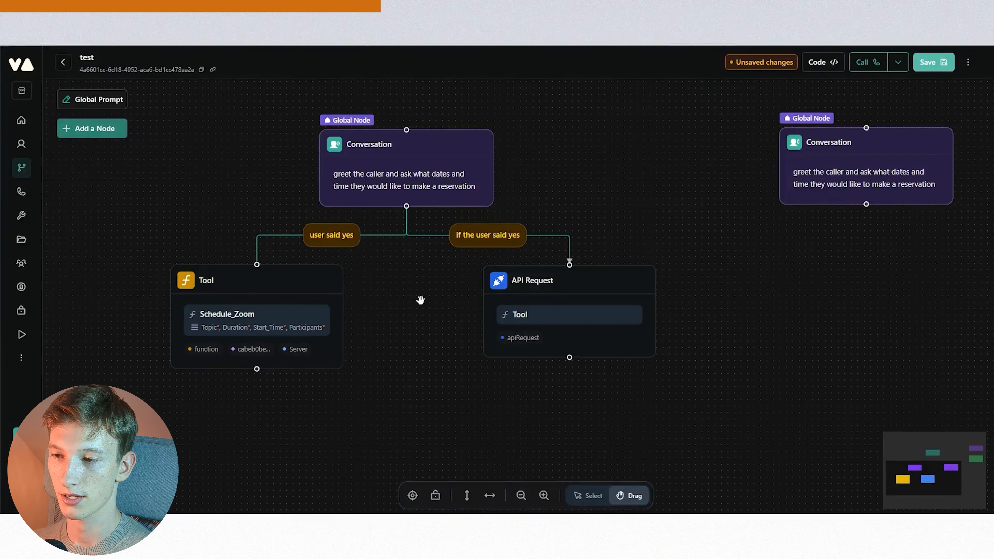
drag(420, 301, 425, 305)
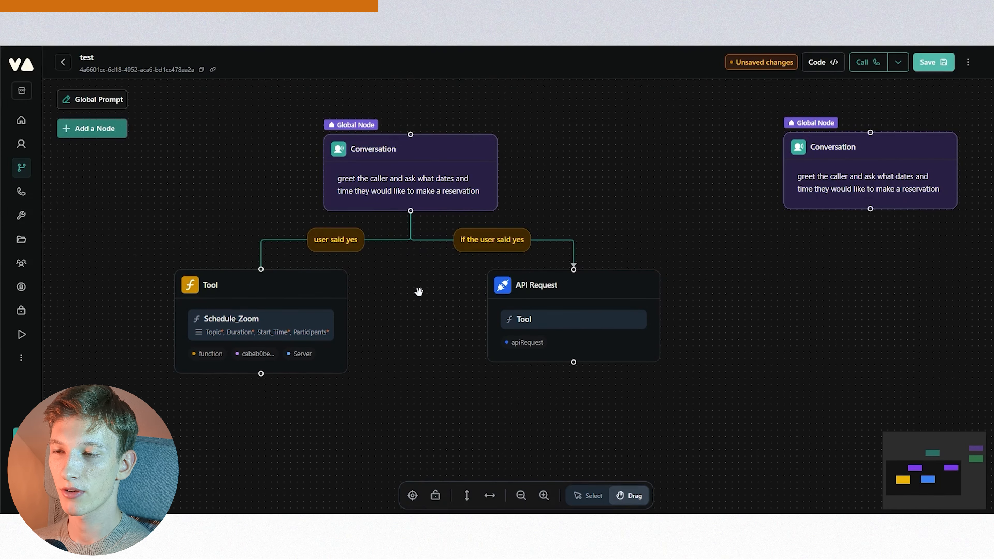
- Delete the Schedule_Zoom Tool node from the workflow
click(430, 153)
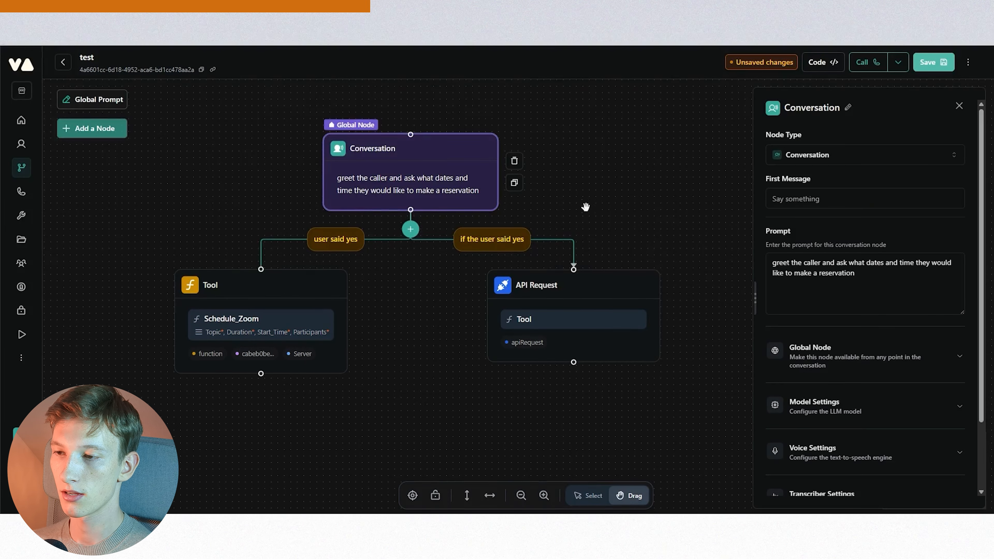
drag(586, 207, 588, 179)
scroll(478, 351, down, 2)
drag(459, 382, 459, 354)
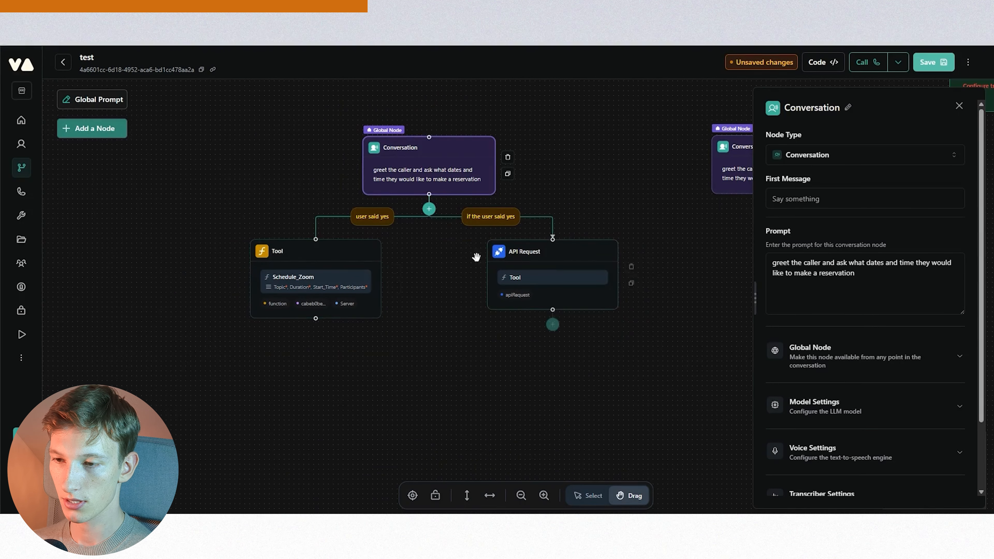
click(395, 271)
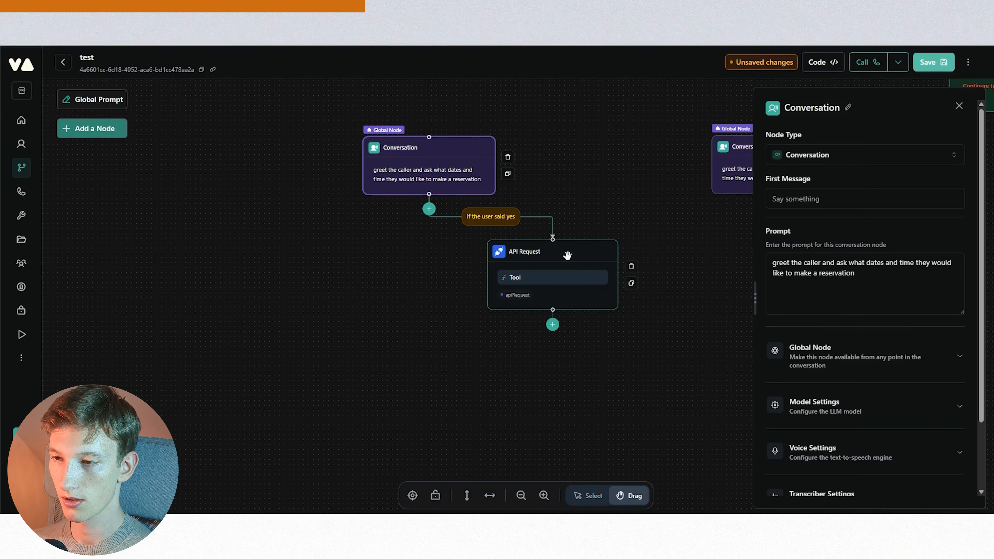
- Move the API Request node back directly beneath the global reservation node
drag(568, 255, 442, 277)
scroll(448, 218, up, 3)
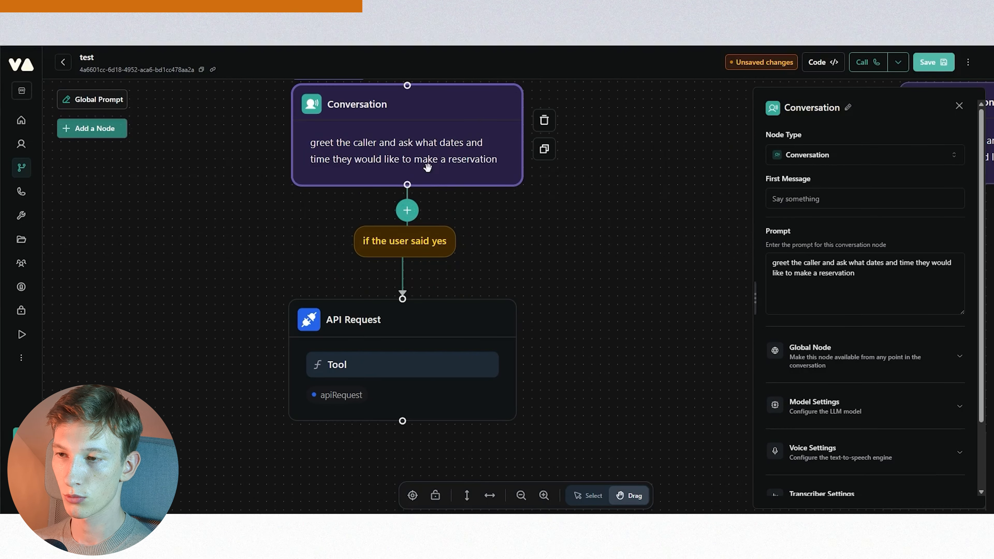
drag(550, 264, 548, 153)
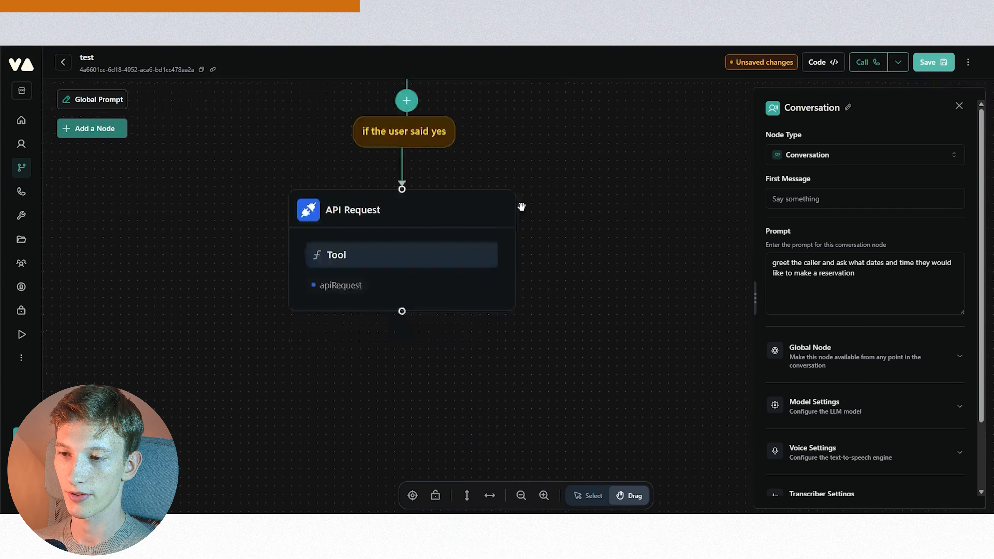
- Add a Conversation node after the API Request with prompt 'inform the caller whether or not those dates are available and please repeat the dates to them again.'
mouse_move(386, 226)
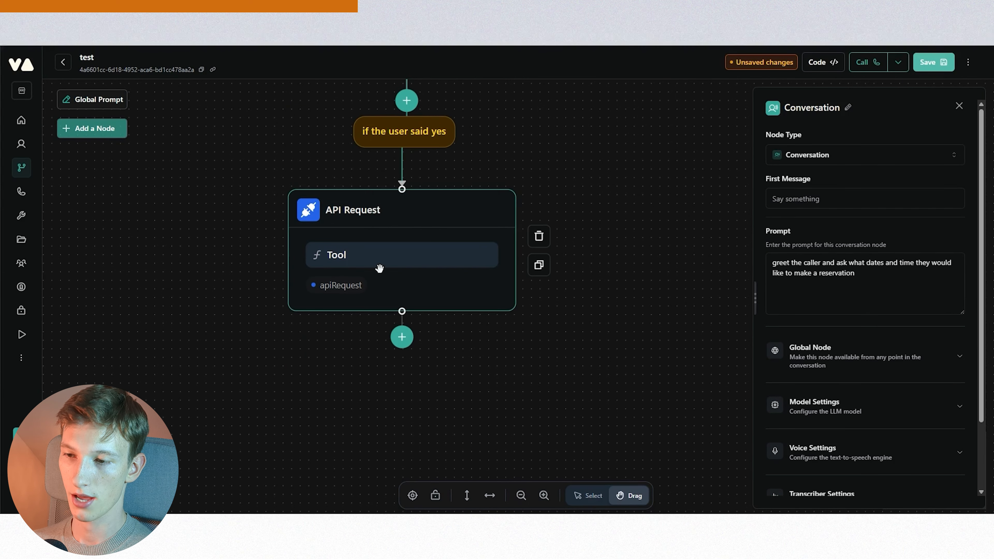
click(402, 337)
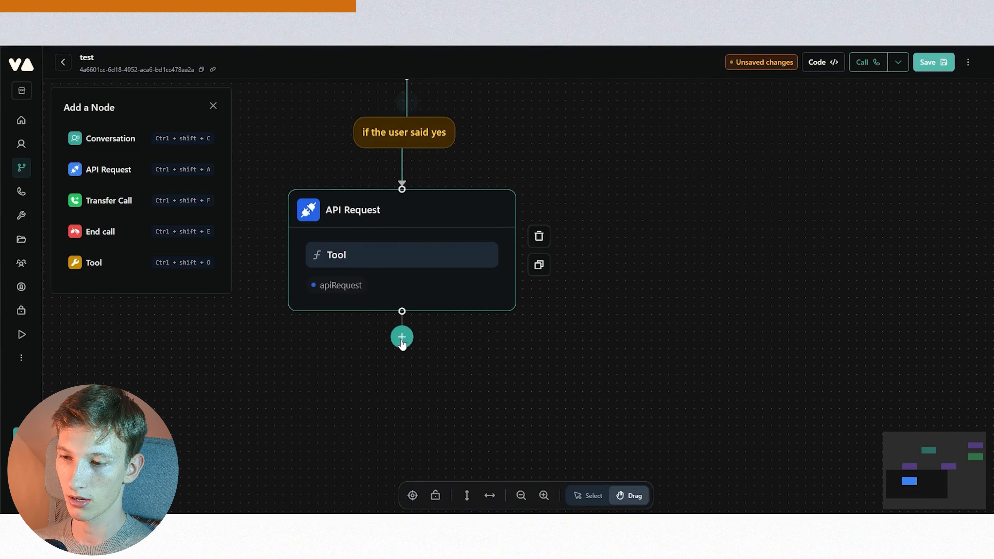
click(105, 139)
click(831, 288)
text(inform the caller whether or not those dates are available and please repeat the dates to them again.)
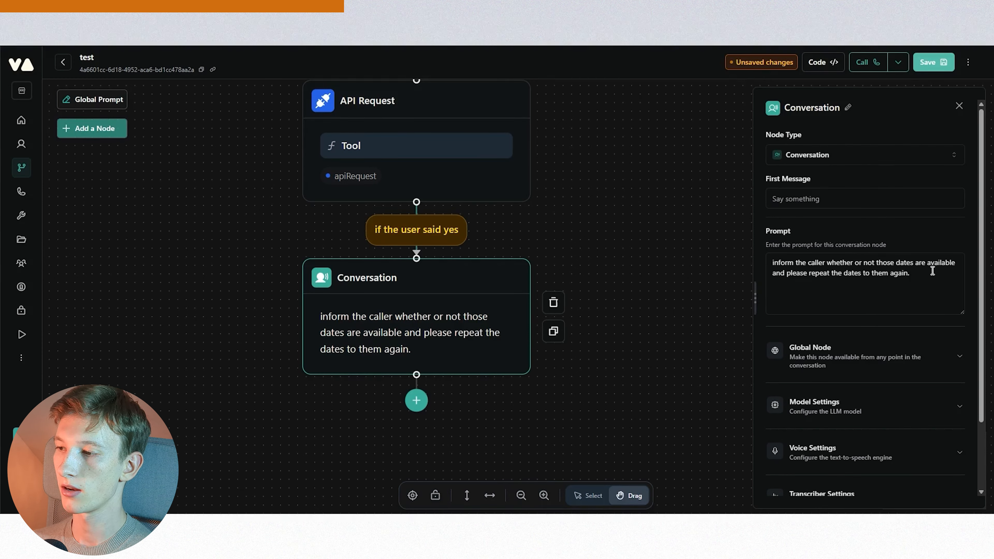
drag(805, 275, 918, 277)
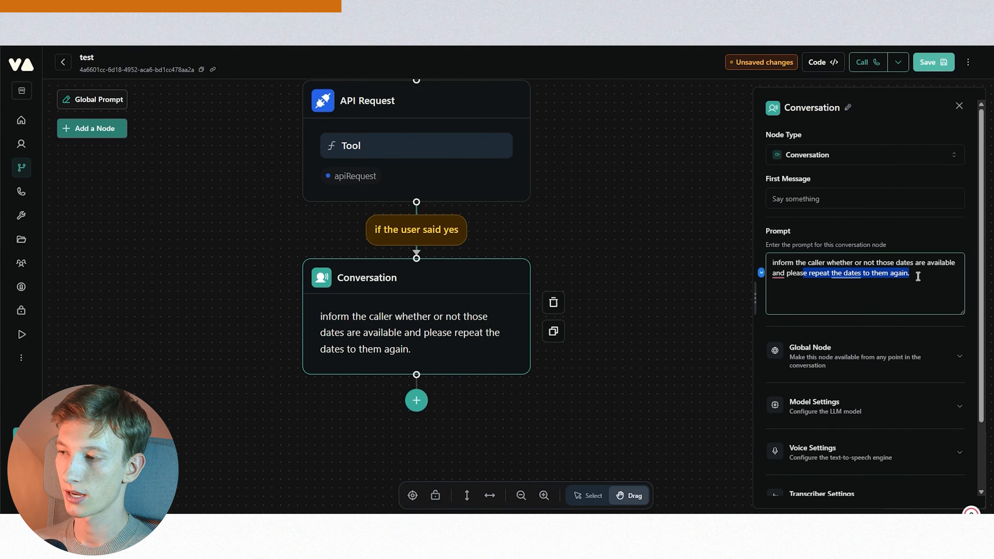
click(918, 277)
click(599, 208)
scroll(597, 211, down, 3)
drag(597, 212, 559, 316)
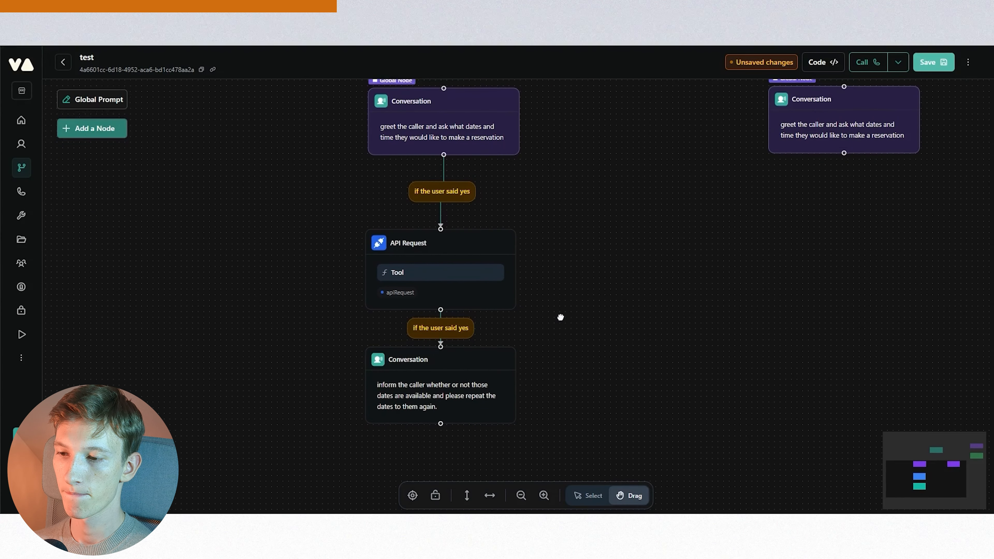
- Open the availability Conversation node's settings to review its prompt
click(477, 385)
drag(914, 276, 864, 276)
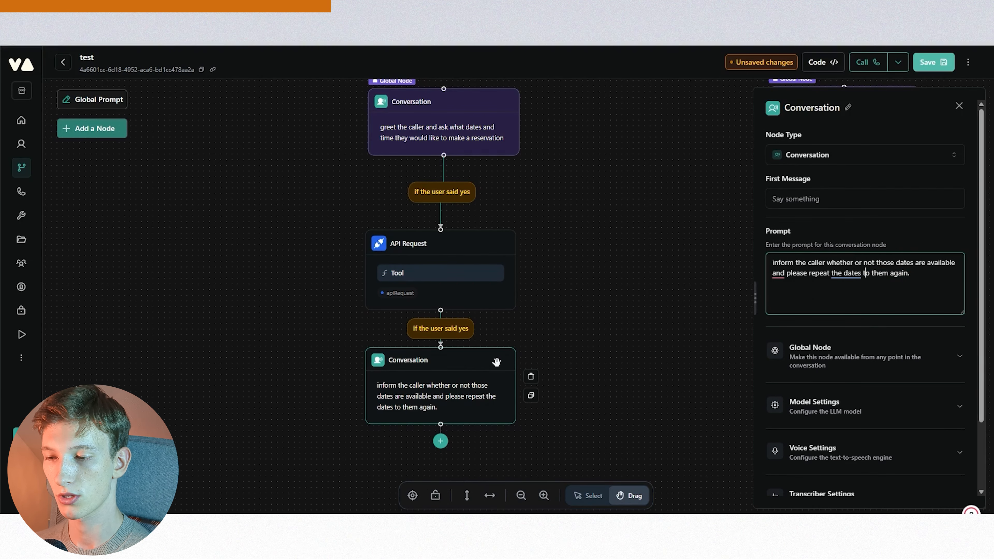
mouse_move(850, 278)
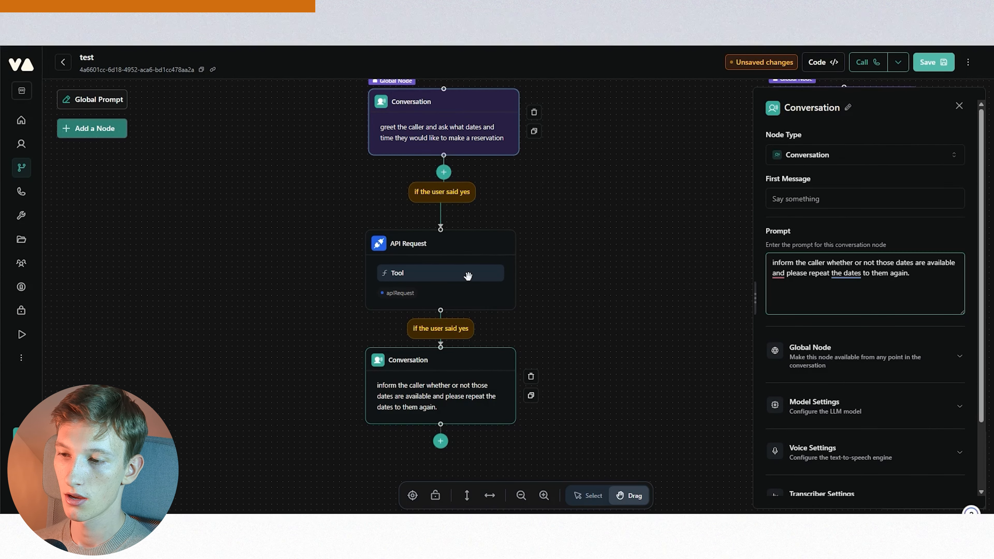
click(461, 356)
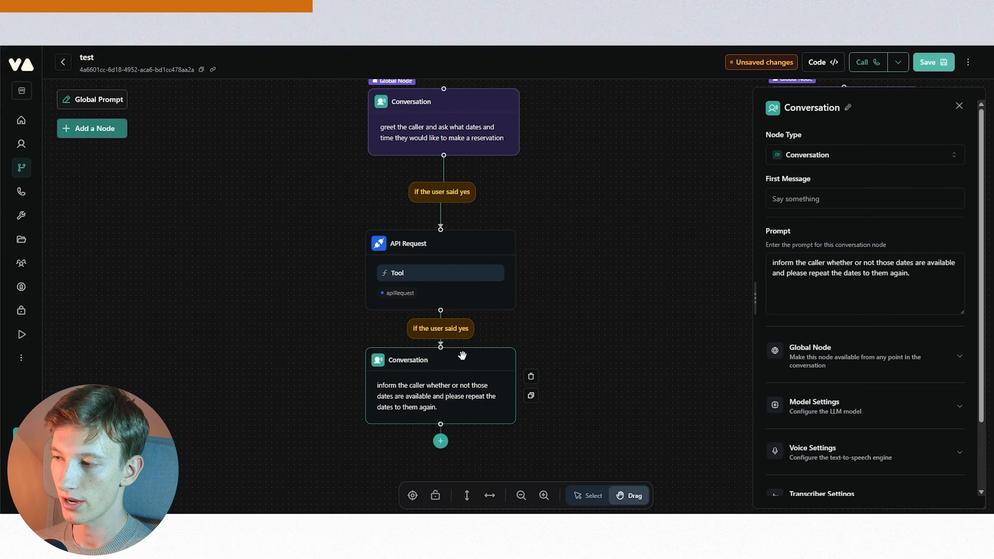
- Add an extracted string variable 'date' to the greeting global node, described 'the date the caller wants to make a reservation'
click(472, 100)
scroll(870, 340, down, 2)
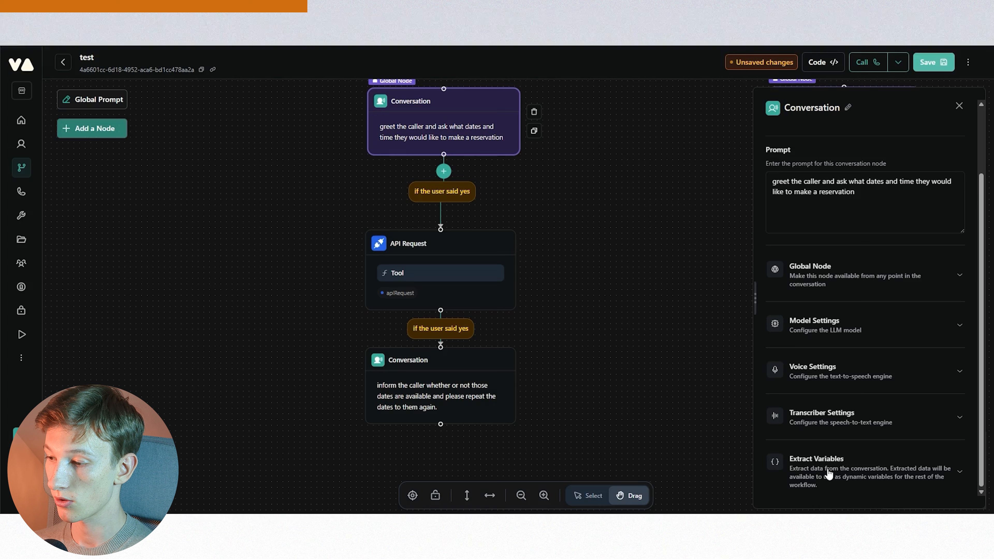
click(833, 464)
scroll(862, 411, down, 1)
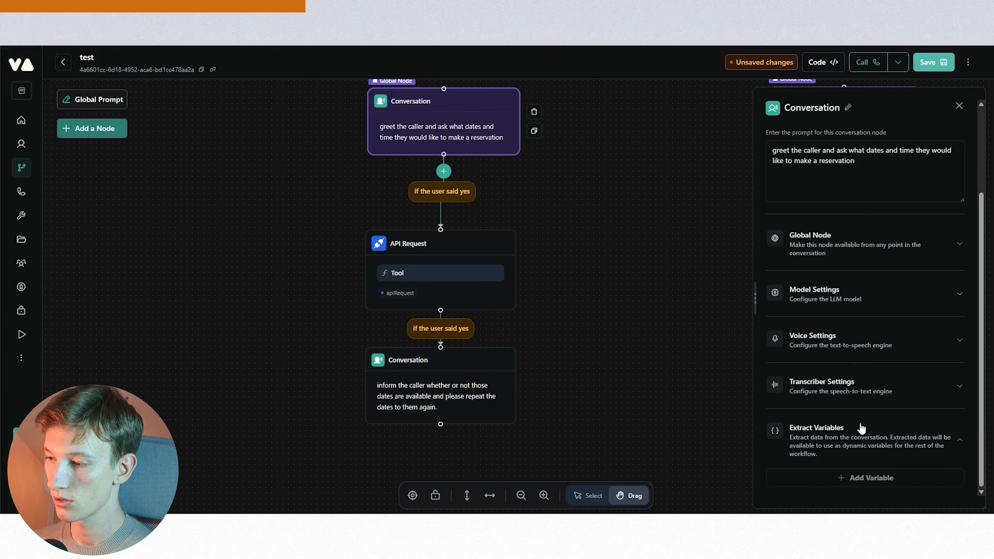
click(856, 480)
scroll(856, 392, down, 1)
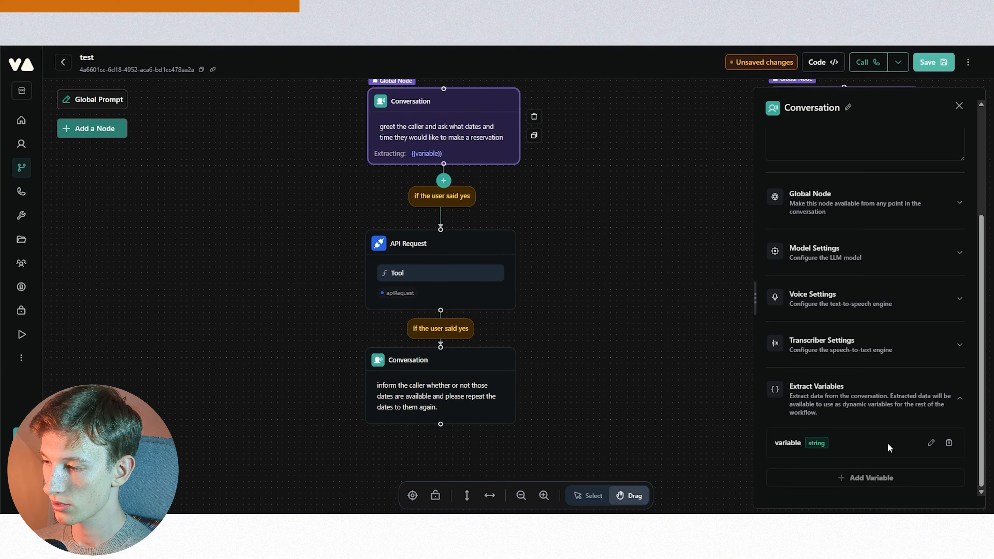
click(931, 443)
drag(812, 442, 743, 440)
text(date)
click(802, 471)
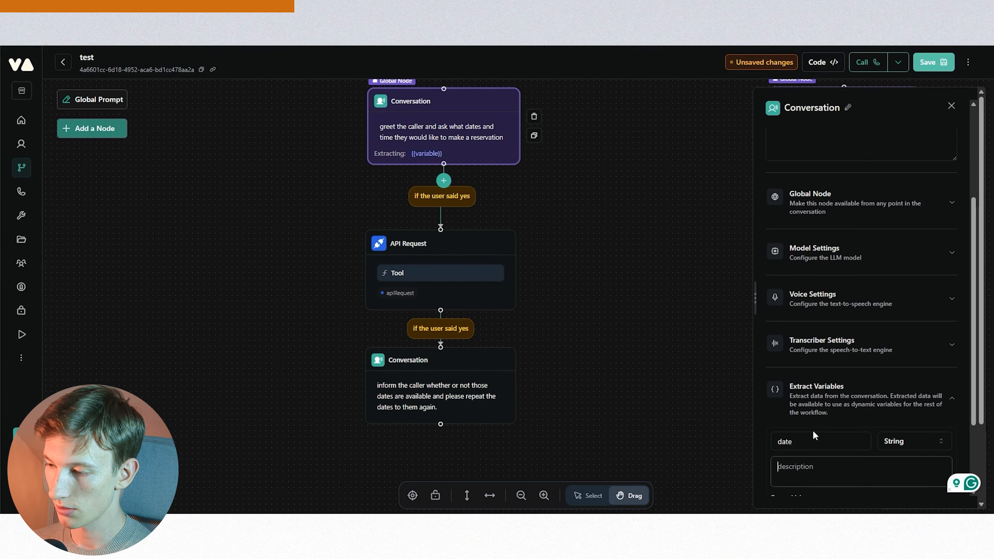
scroll(815, 434, down, 3)
text(the date the cal)
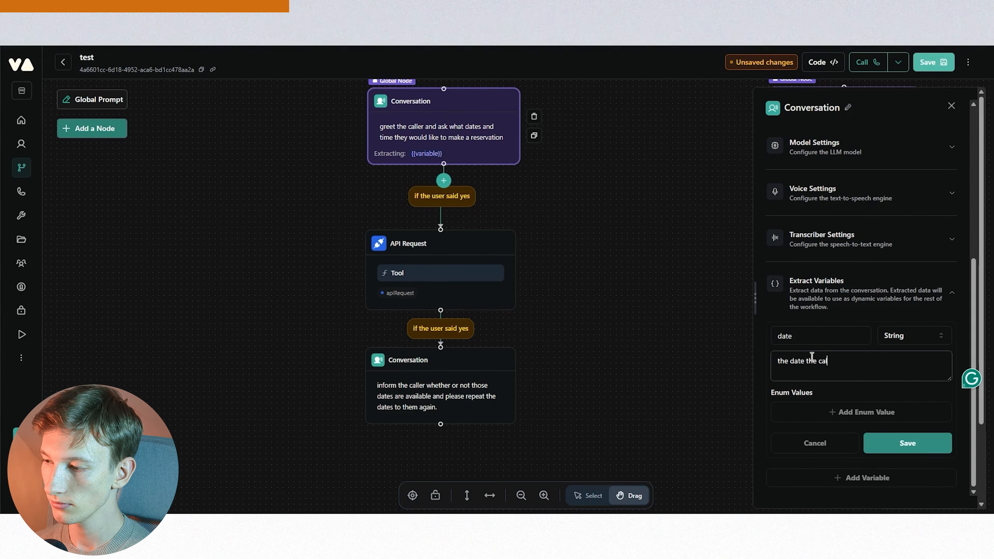
text(ler wants to m)
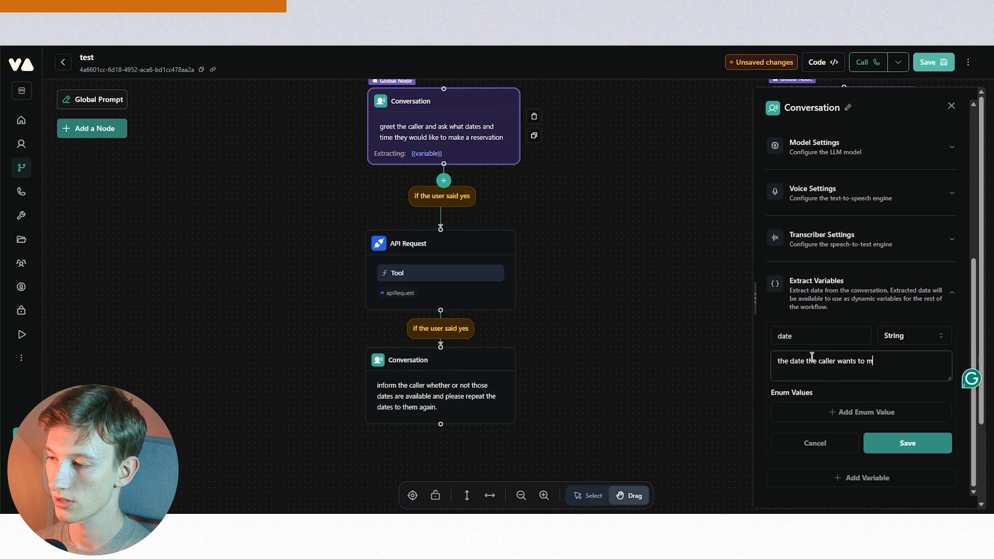
text(ake a reservation)
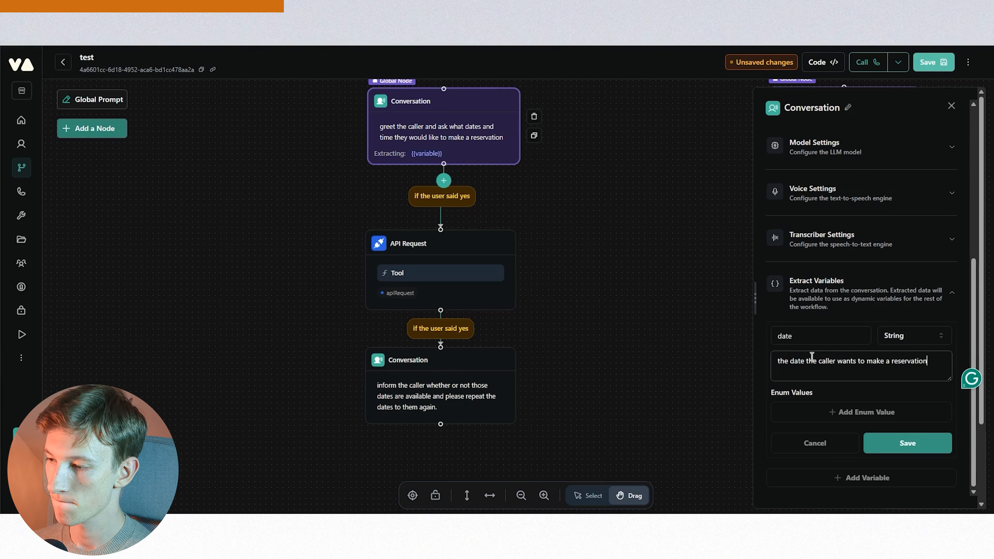
key(ctrl+a)
key(ctrl+c)
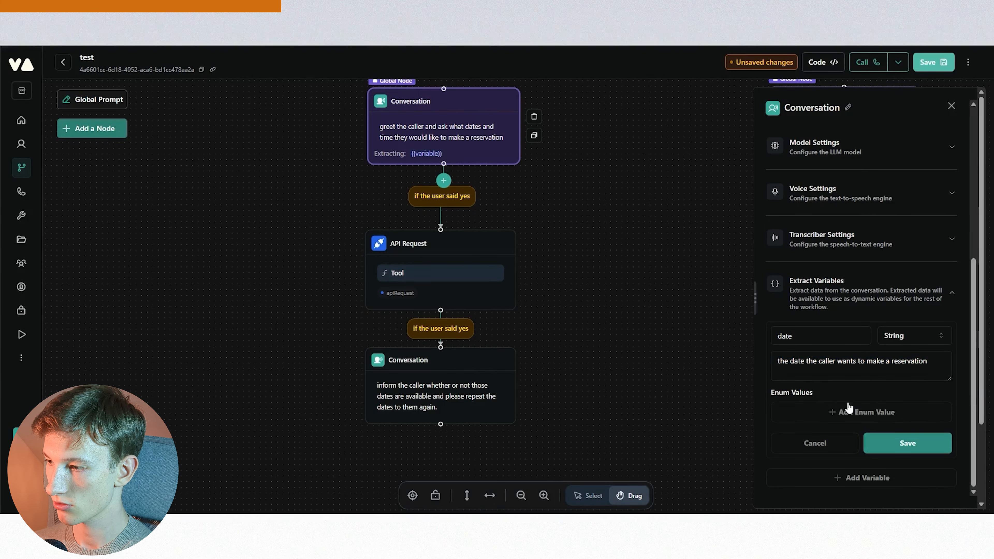
click(907, 443)
- Add a second extracted string variable 'time' described 'the time the caller wants to make a reservation'
click(872, 477)
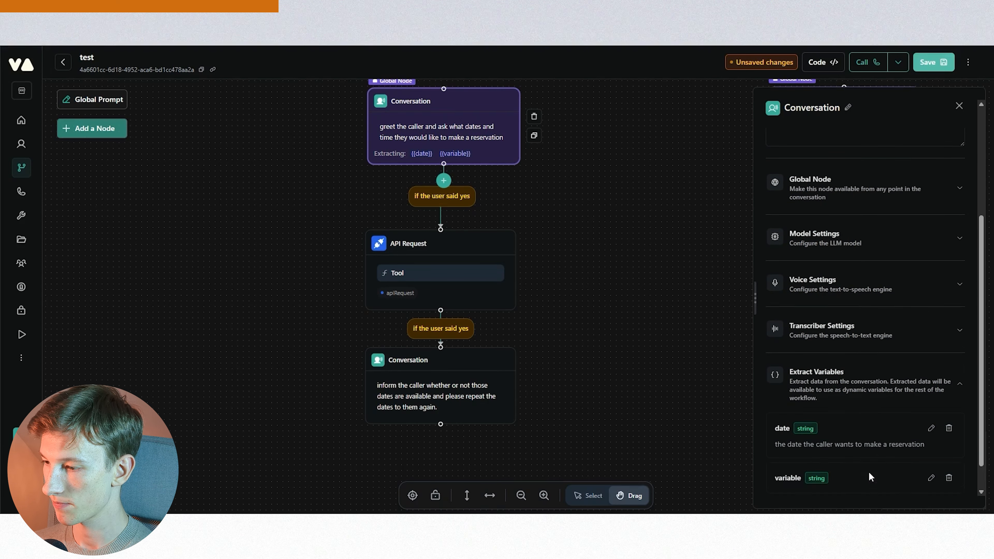
scroll(842, 470, down, 1)
click(932, 447)
double_click(808, 447)
text(time)
click(826, 470)
key(ctrl+v)
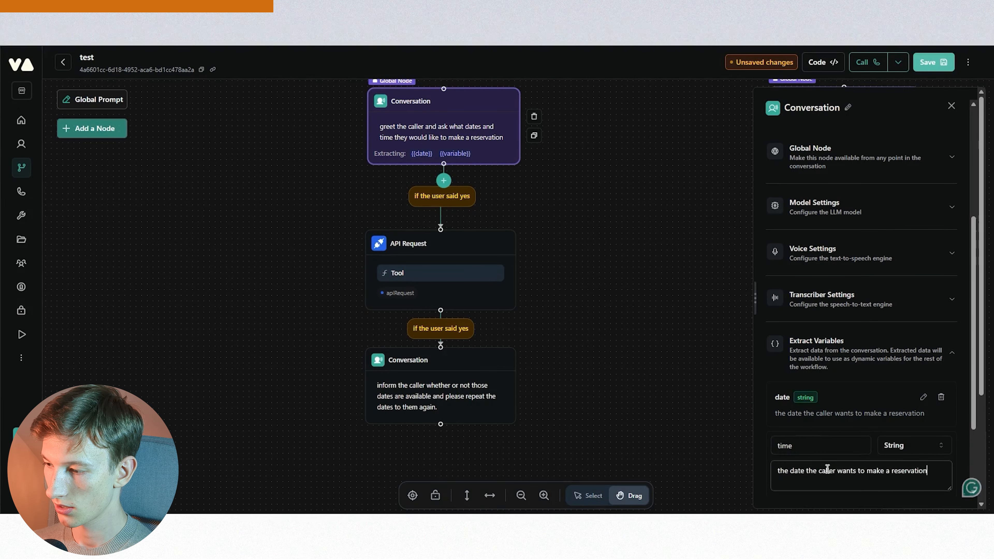
scroll(826, 470, down, 3)
double_click(801, 365)
text(time)
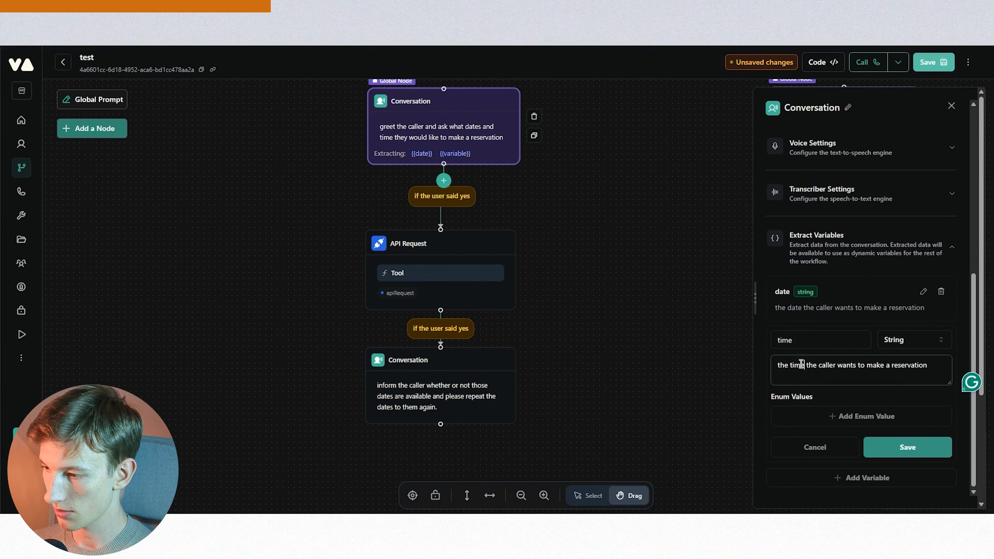
drag(950, 383, 950, 510)
scroll(958, 353, down, 2)
click(902, 448)
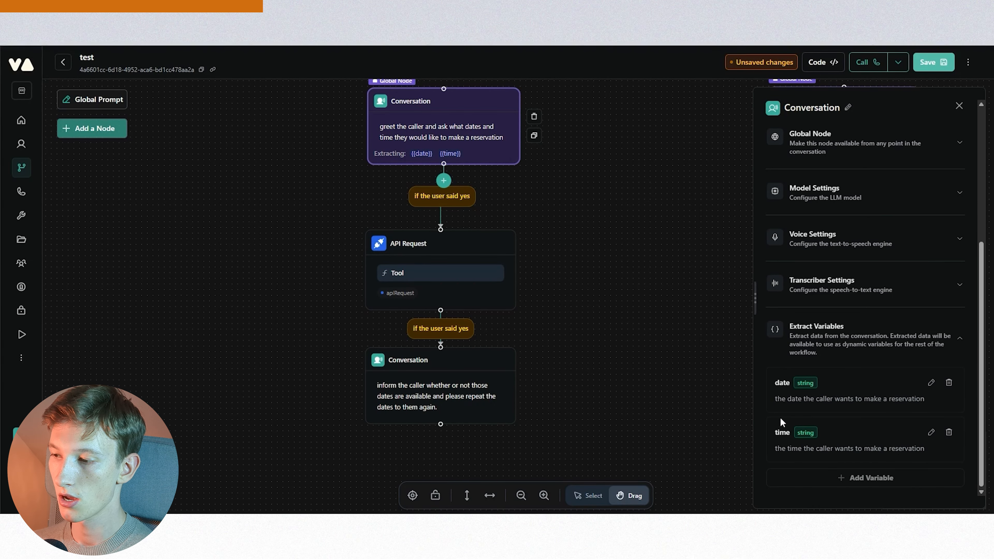
- Append 'these were the dates {{date}}' to the availability Conversation node's prompt and shift the node slightly lower
click(483, 362)
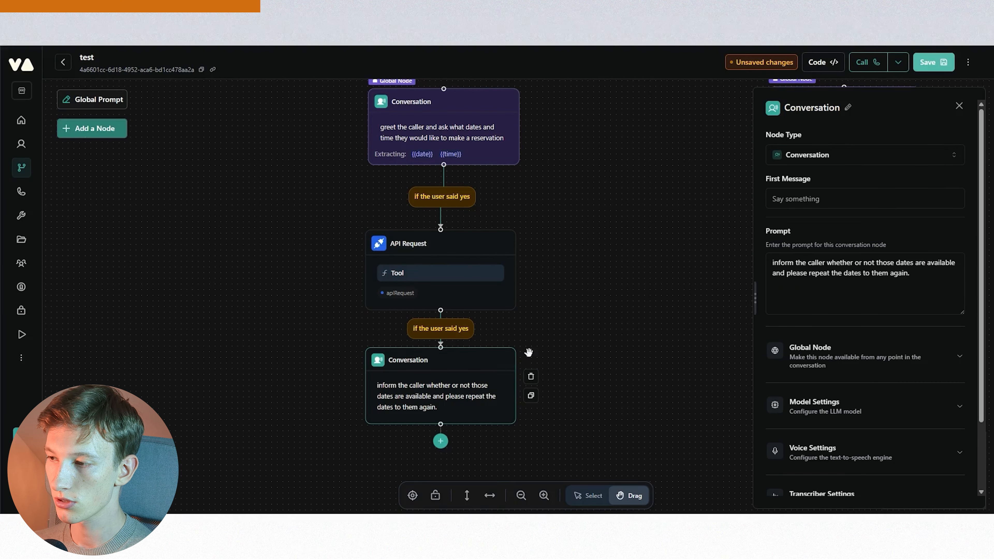
drag(826, 263, 796, 267)
click(832, 266)
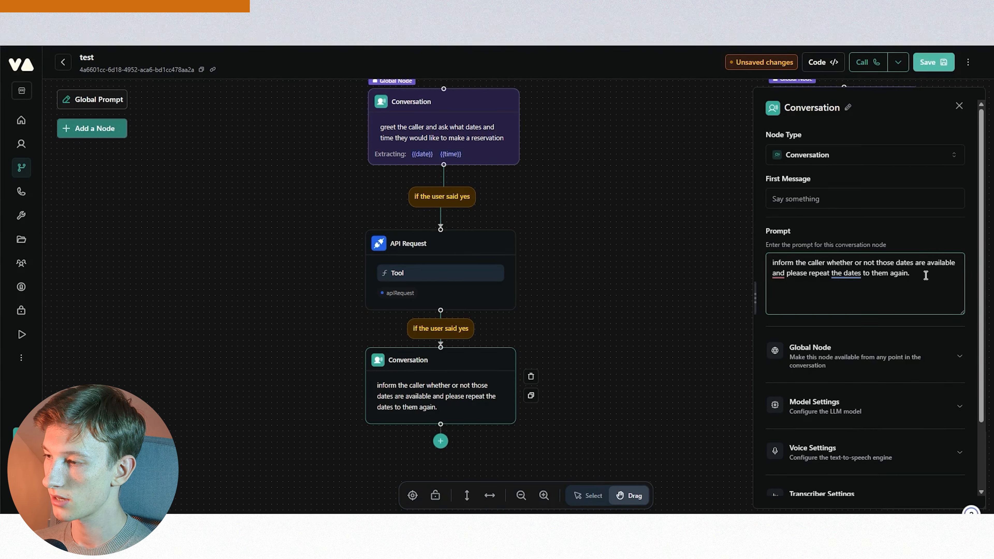
text(hese were the date)
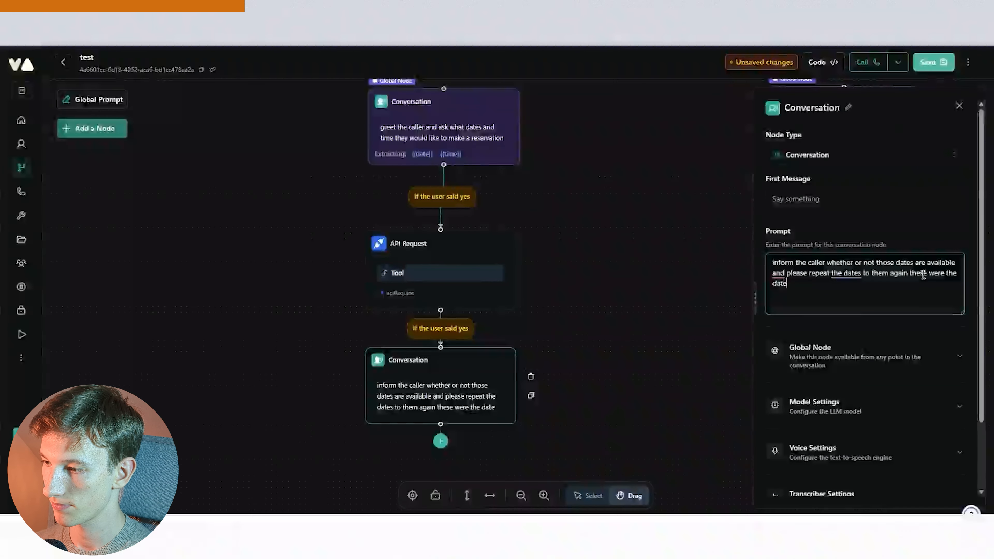
text(s {{dates}})
key(BackSpace)
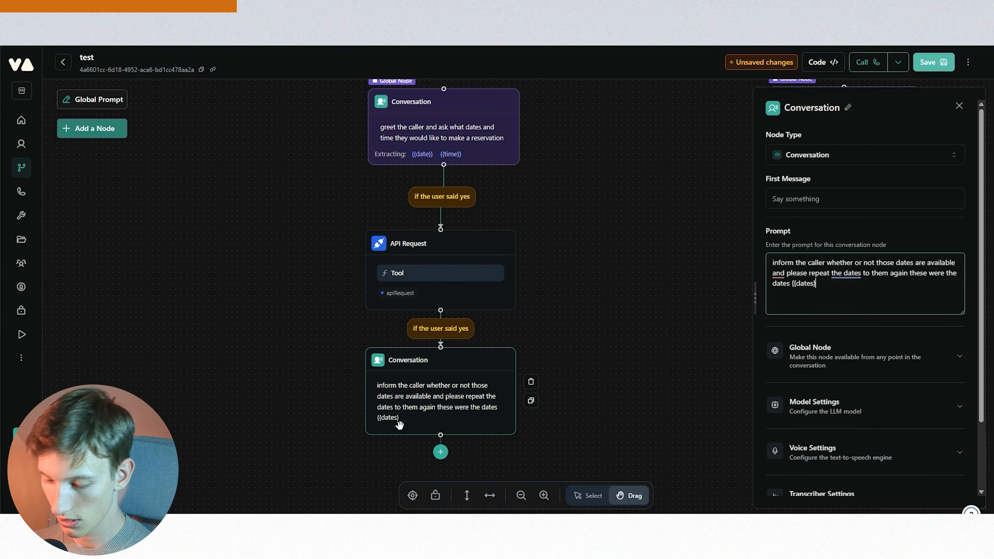
text(})
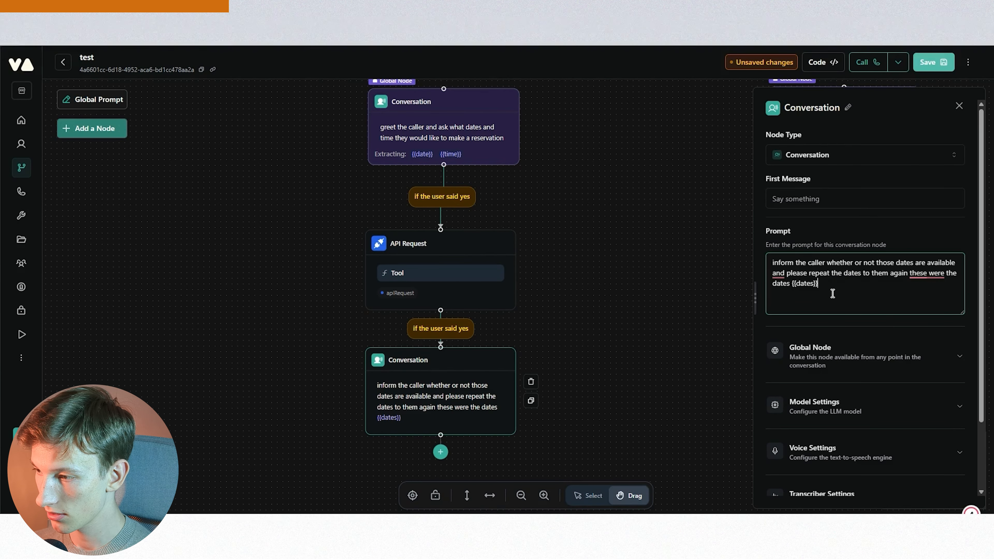
key(BackSpace)
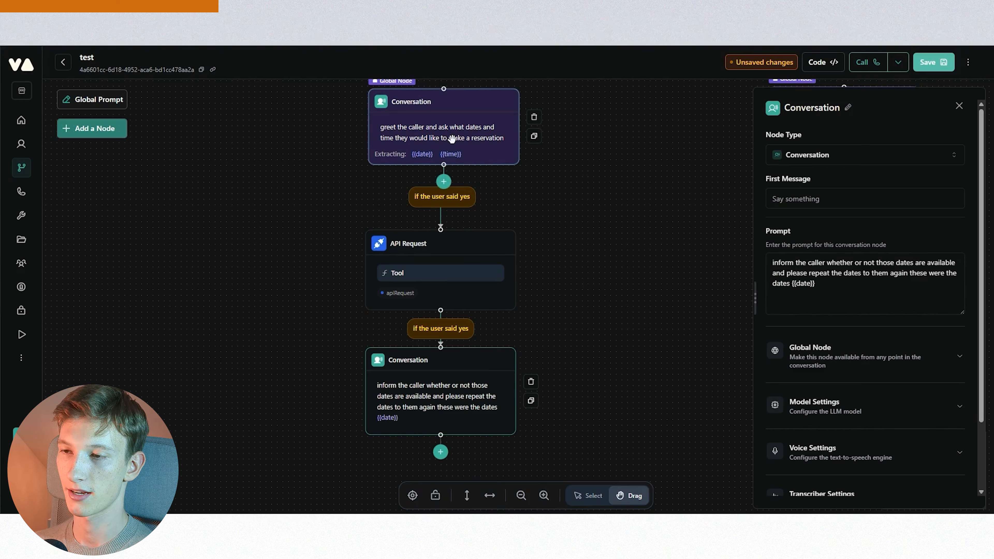
drag(467, 362, 467, 373)
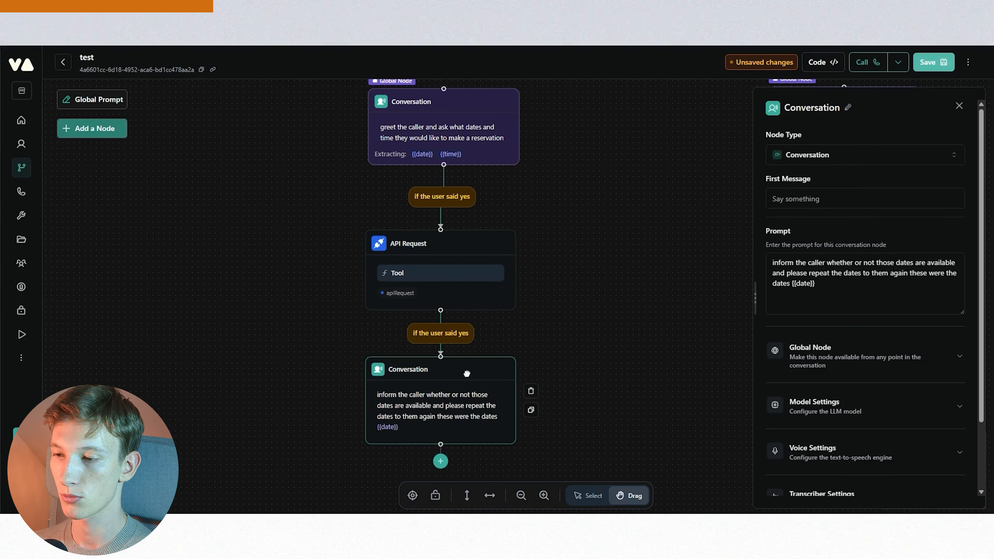
click(584, 333)
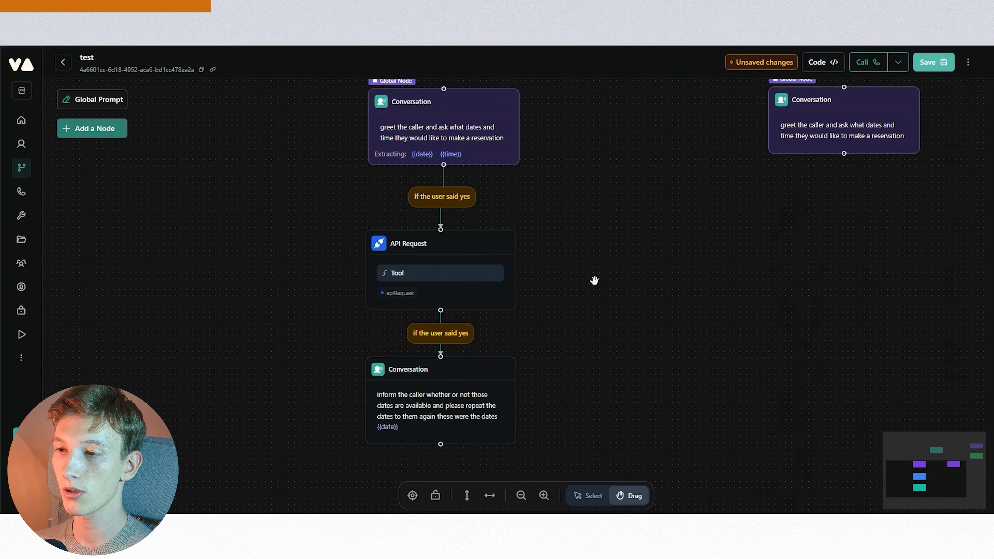
- Add a Conversation node beside the reservation node and make it global with condition 'if the caller has a complaint about their room quality'
scroll(595, 279, down, 4)
drag(595, 225, 667, 277)
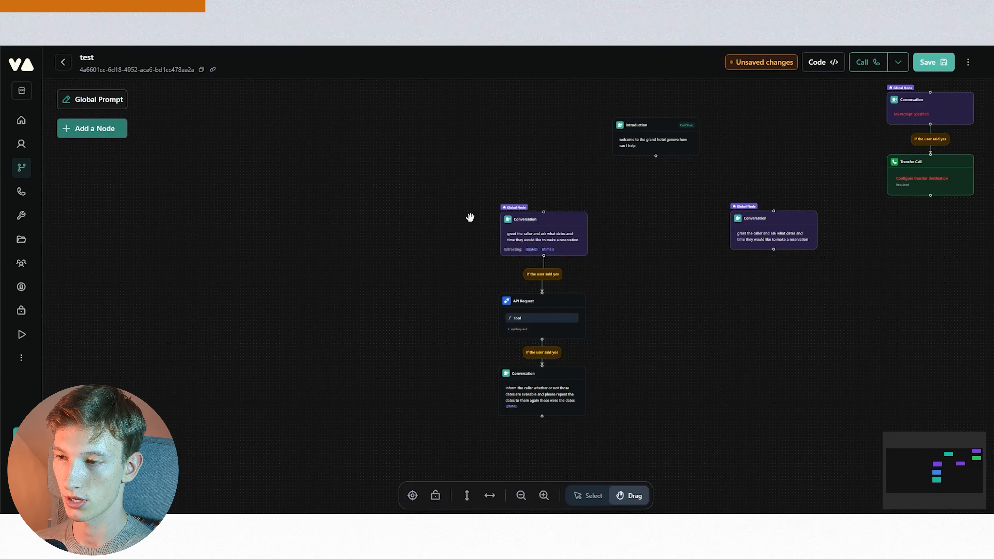
click(120, 131)
click(135, 141)
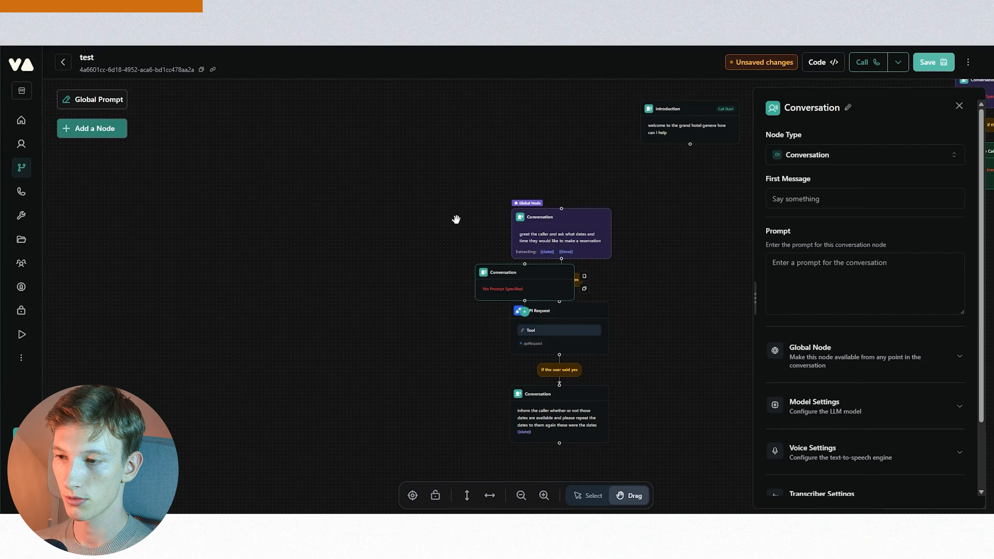
drag(552, 275, 426, 214)
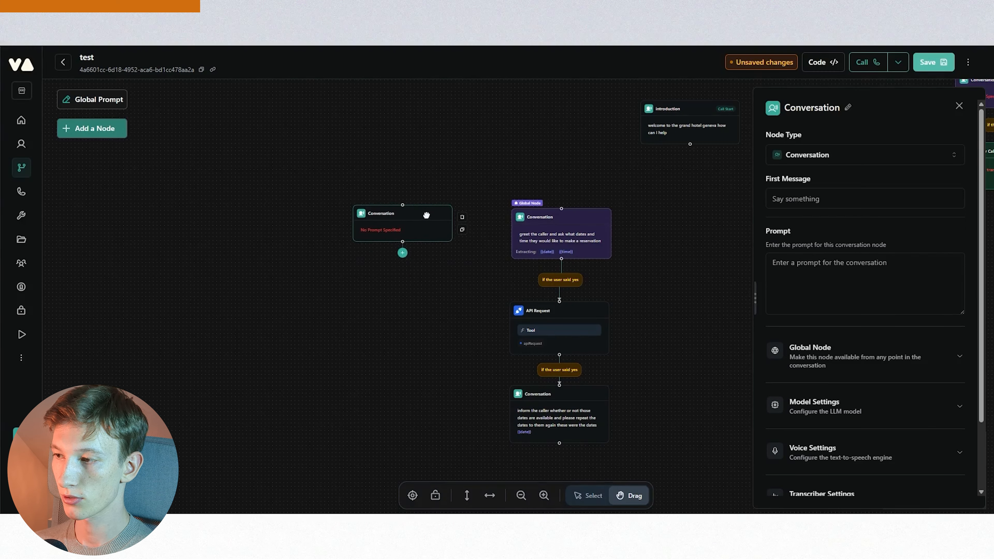
scroll(842, 385, down, 2)
click(857, 275)
click(947, 315)
click(844, 370)
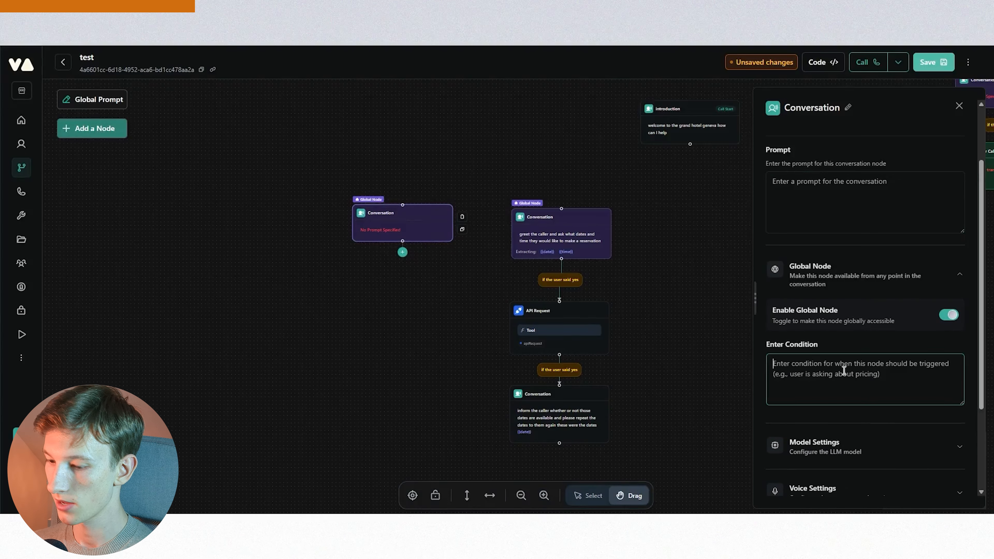
text(if the caller has a complaint about their room quality)
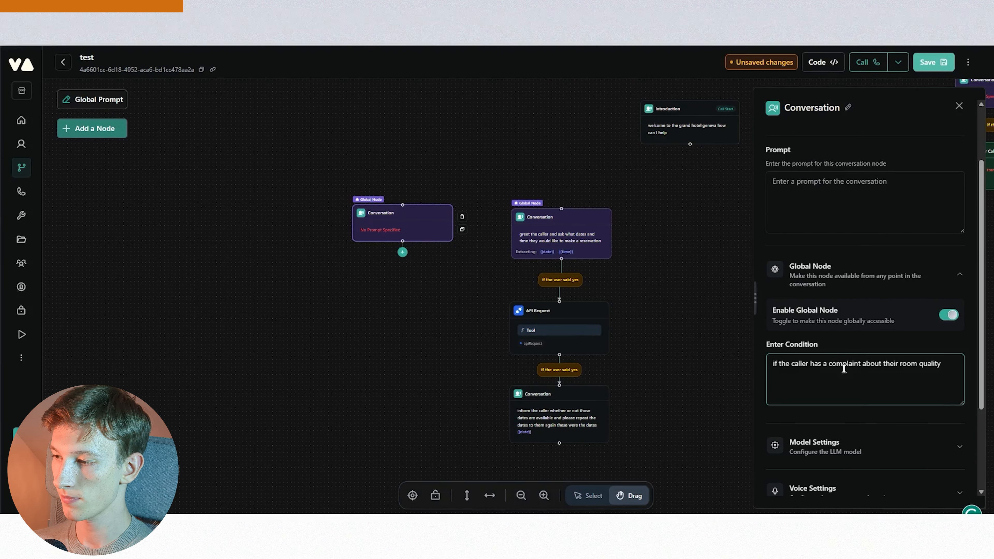
- Set the complaint node's prompt to 'assess the urgency of the complaint'
click(834, 176)
text(assess the urgency of)
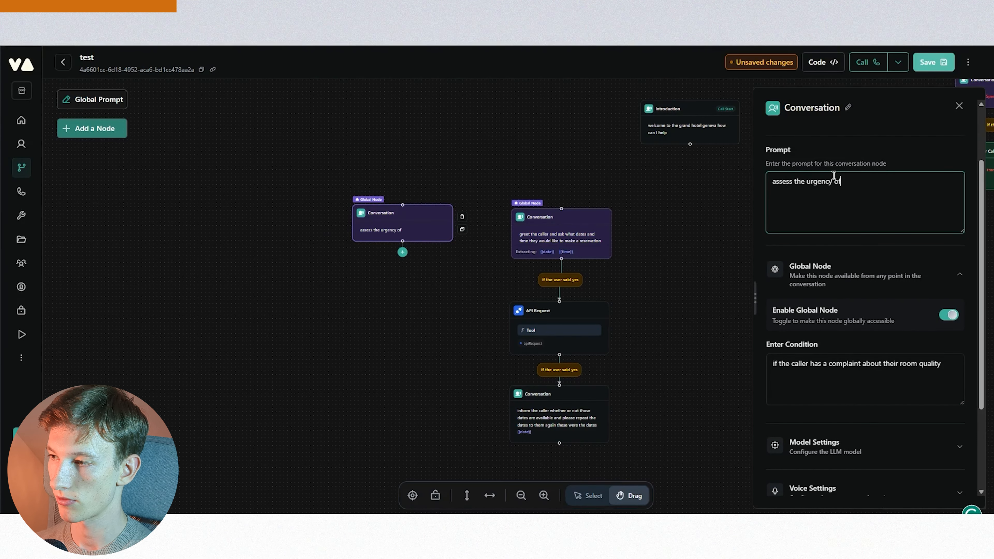
text( the complaint)
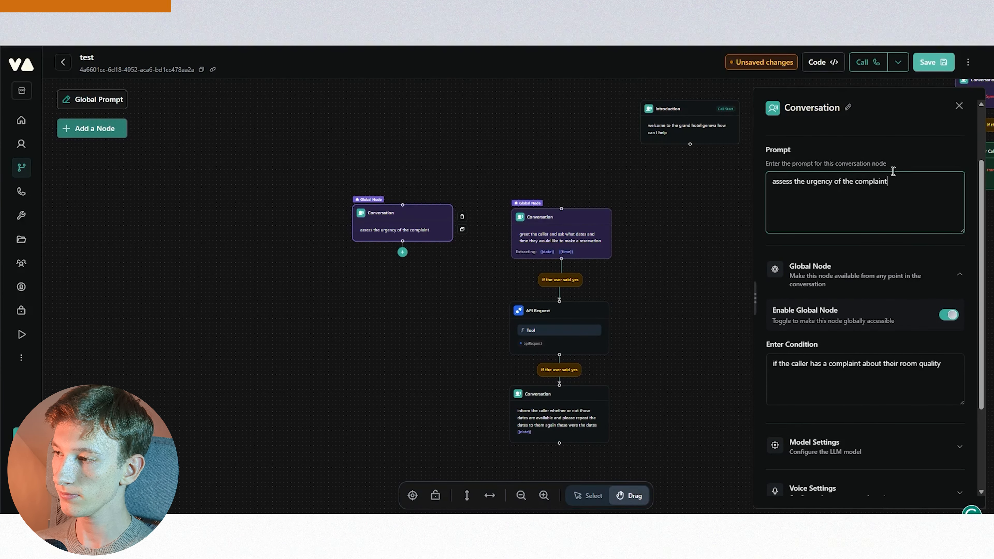
- Add an extracted variable named 'urgency' to the complaint node
scroll(839, 330, down, 3)
scroll(839, 330, down, 1)
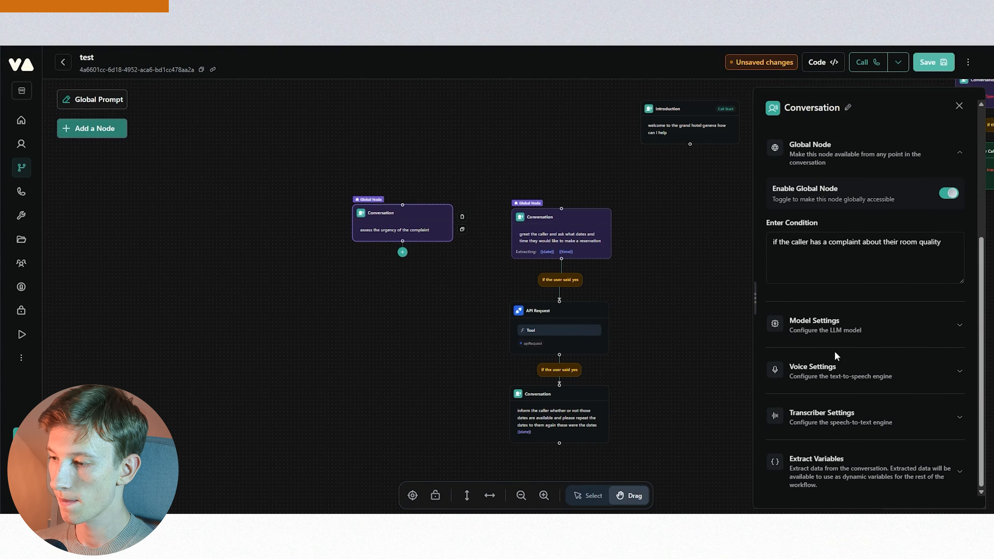
click(864, 474)
click(859, 480)
scroll(875, 403, down, 2)
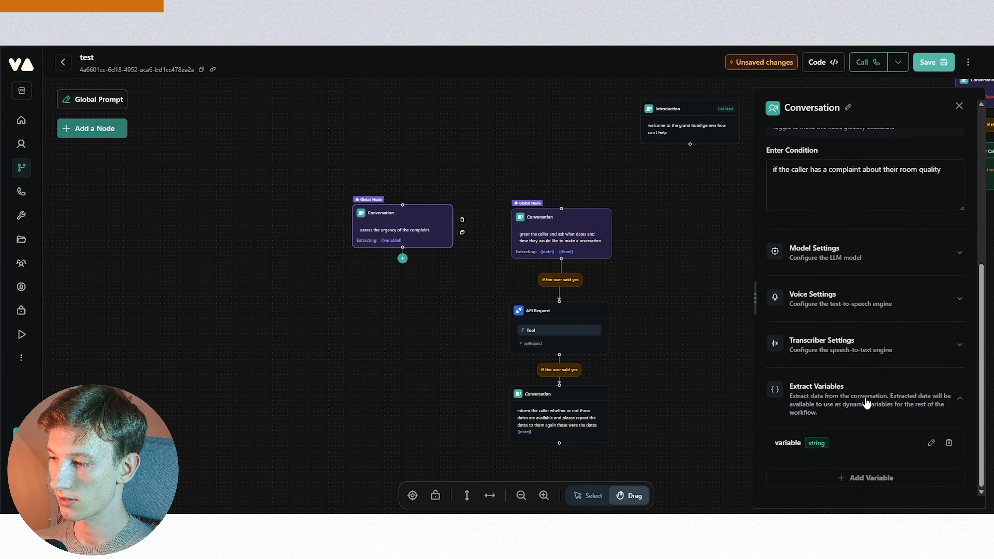
click(933, 444)
double_click(823, 445)
text(urgency)
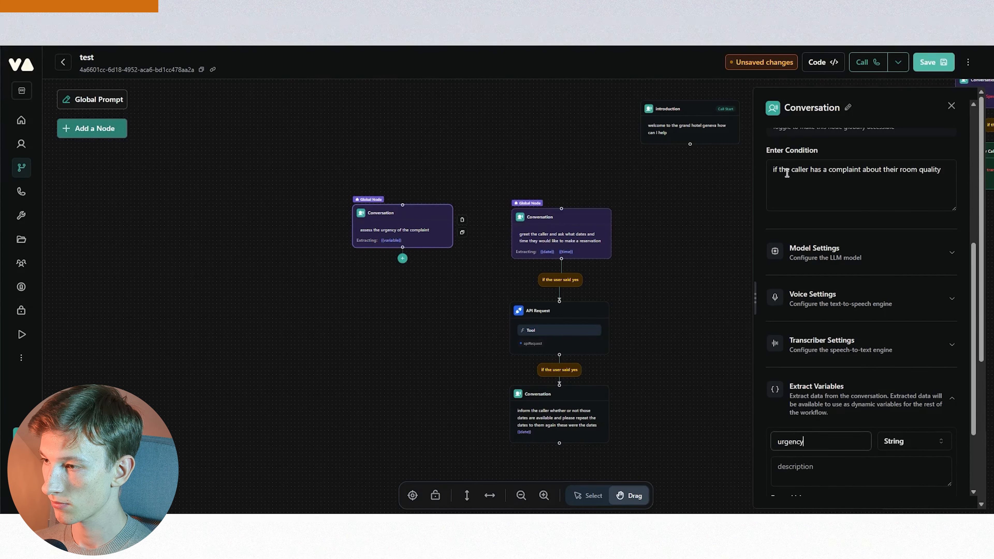
- Set the urgency variable's description to 'urgency of the complaint', reusing text copied from the node's prompt
click(841, 259)
click(841, 258)
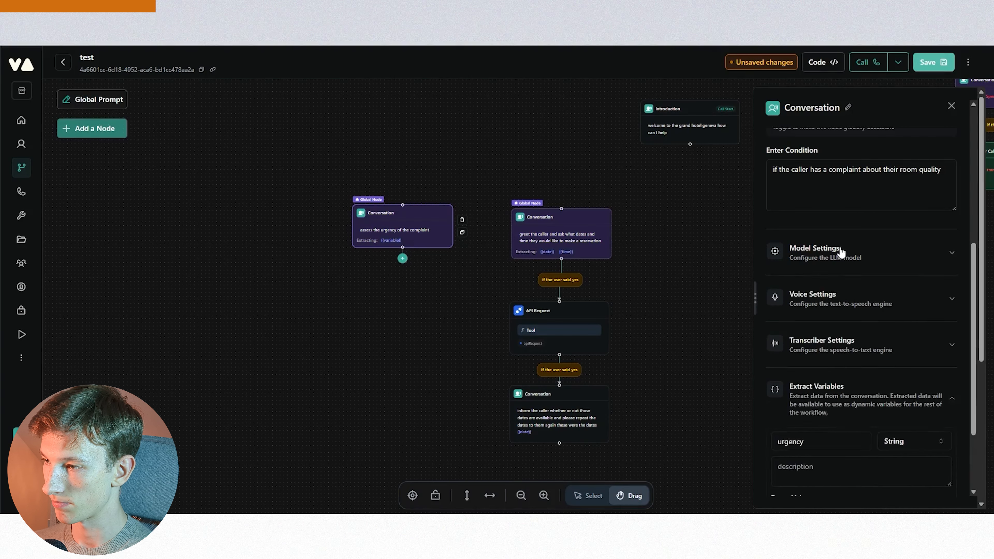
scroll(845, 205, up, 6)
triple_click(855, 262)
key(ctrl+c)
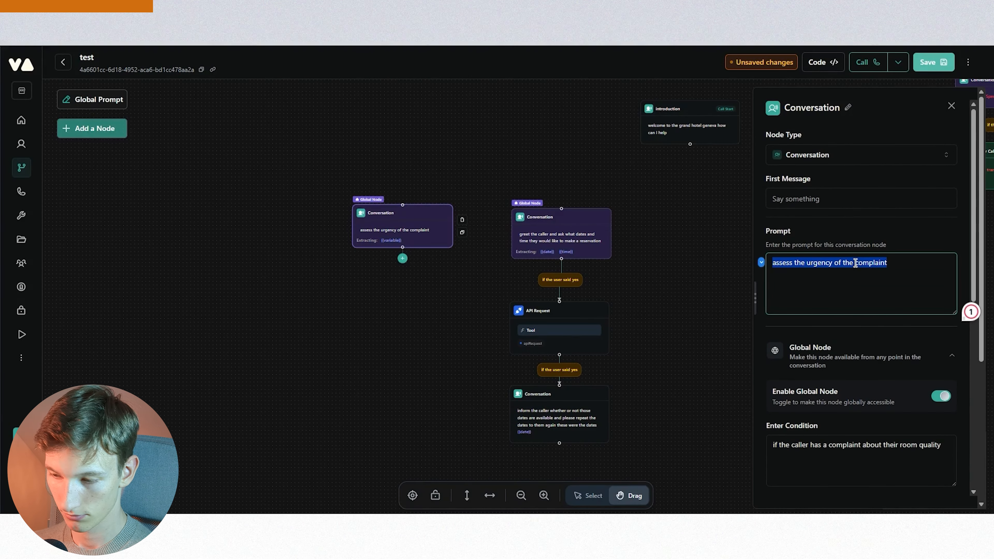
scroll(856, 272, down, 8)
scroll(836, 312, up, 4)
click(832, 301)
key(ctrl+v)
drag(812, 299, 754, 303)
key(BackSpace)
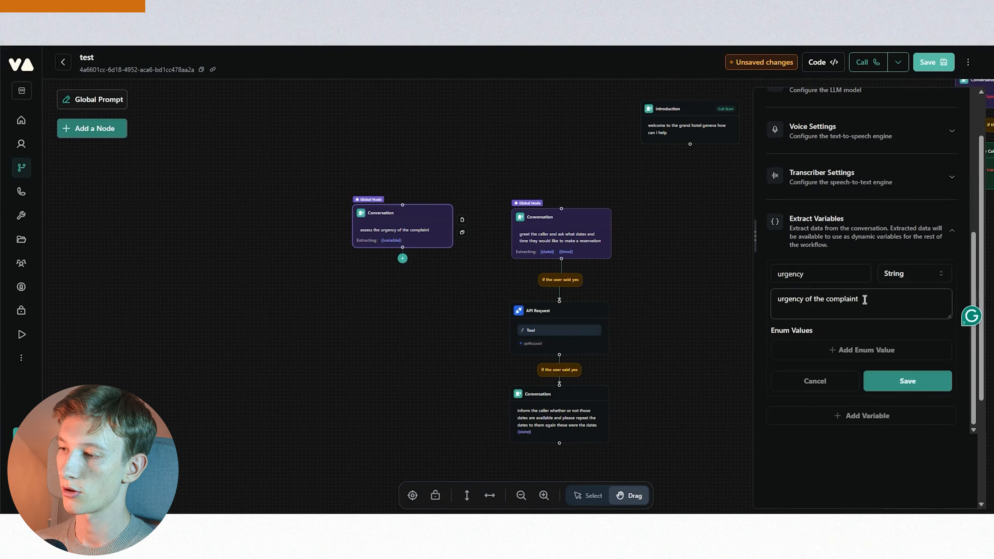
- Append '( urgent, moderate, regualr) Urgent, URGENT, THIS IT URGENT' to the urgency variable's description
click(897, 298)
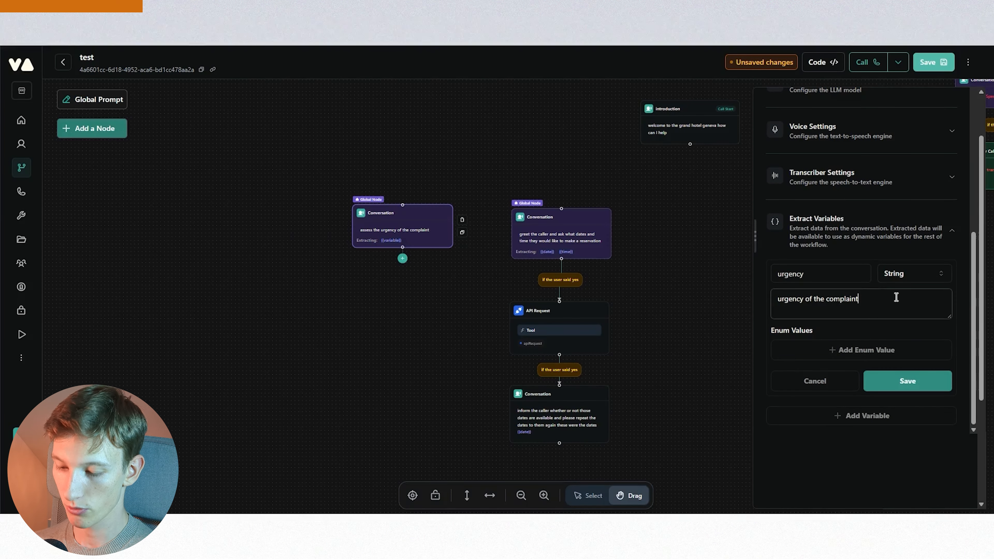
text(( urgeny)
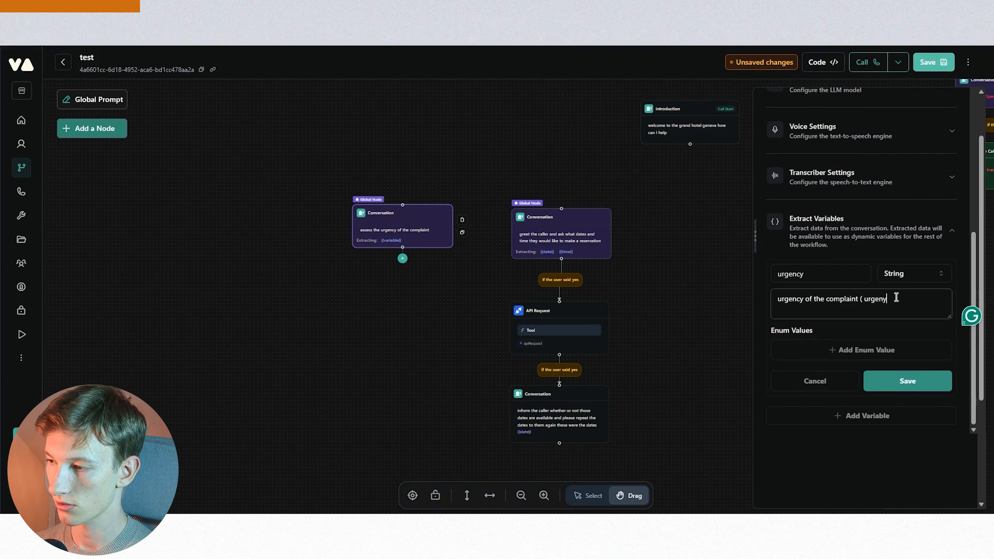
key(BackSpace)
text(t, moderate)
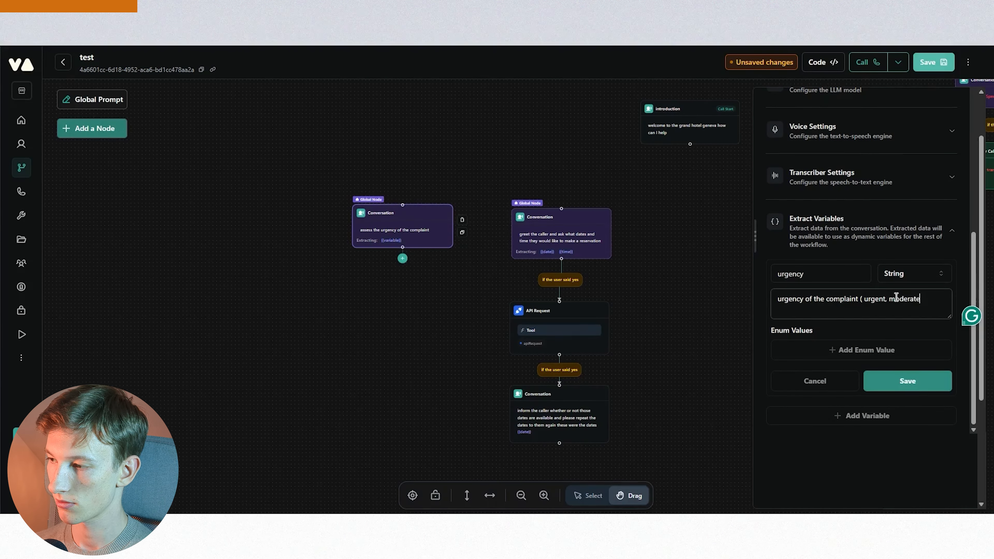
text(, regualr))
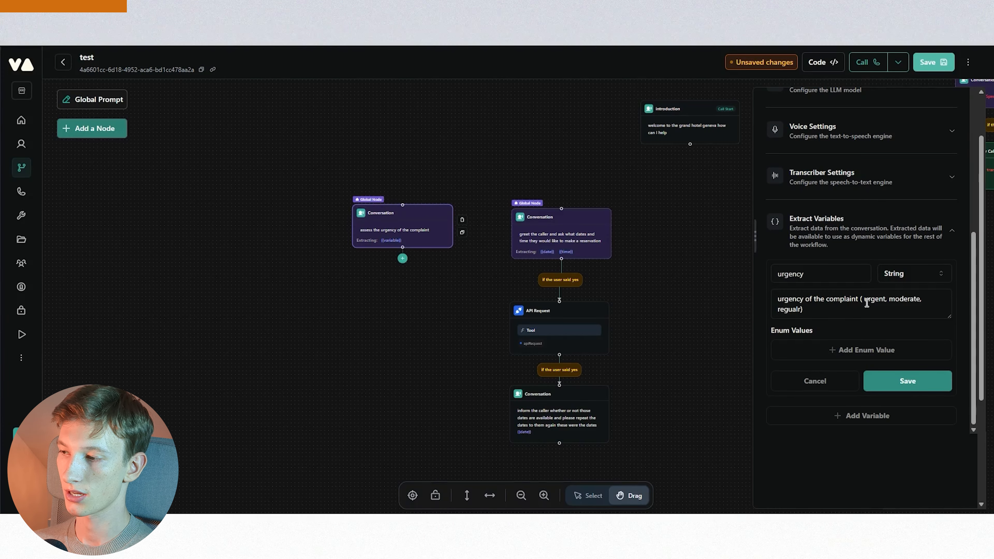
click(861, 310)
text(Ur)
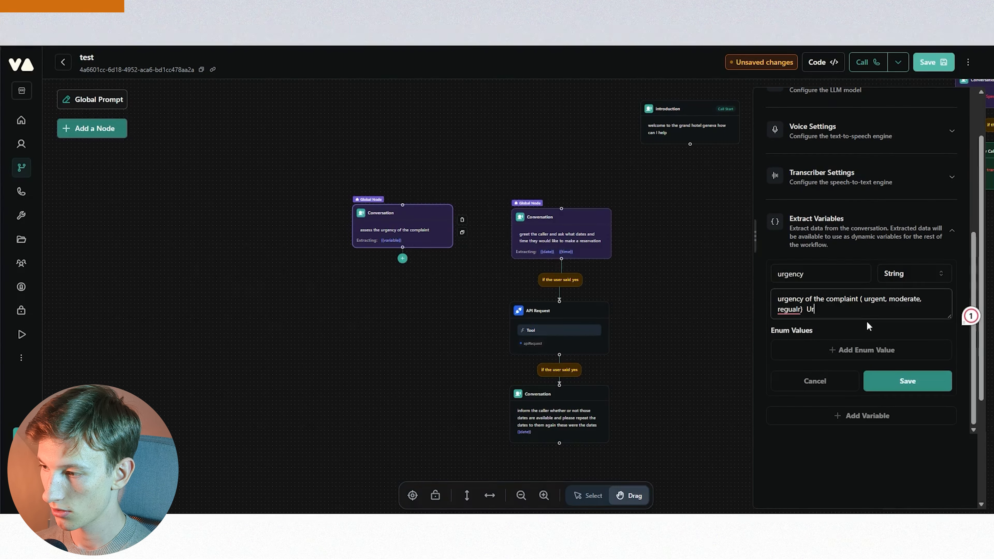
text(gent, )
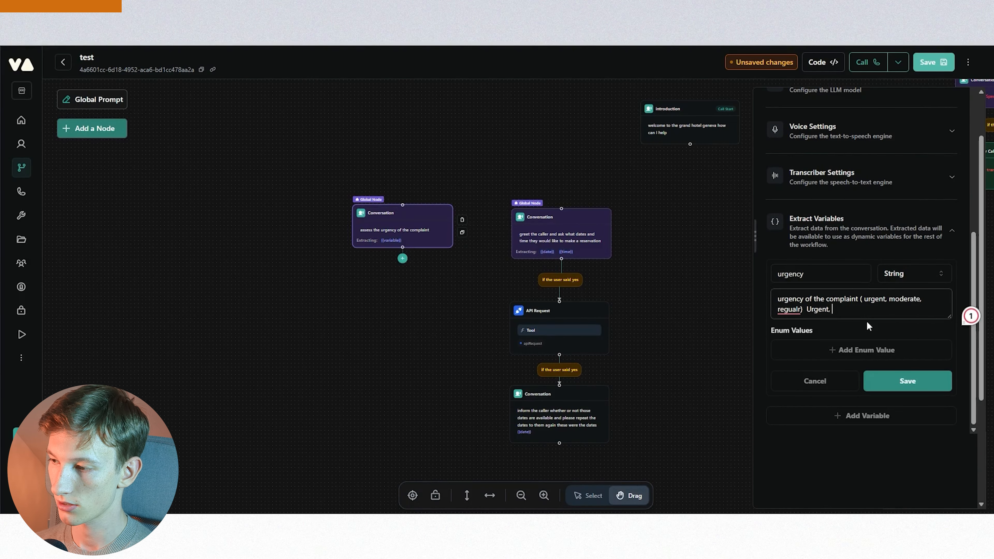
text(URGENT)
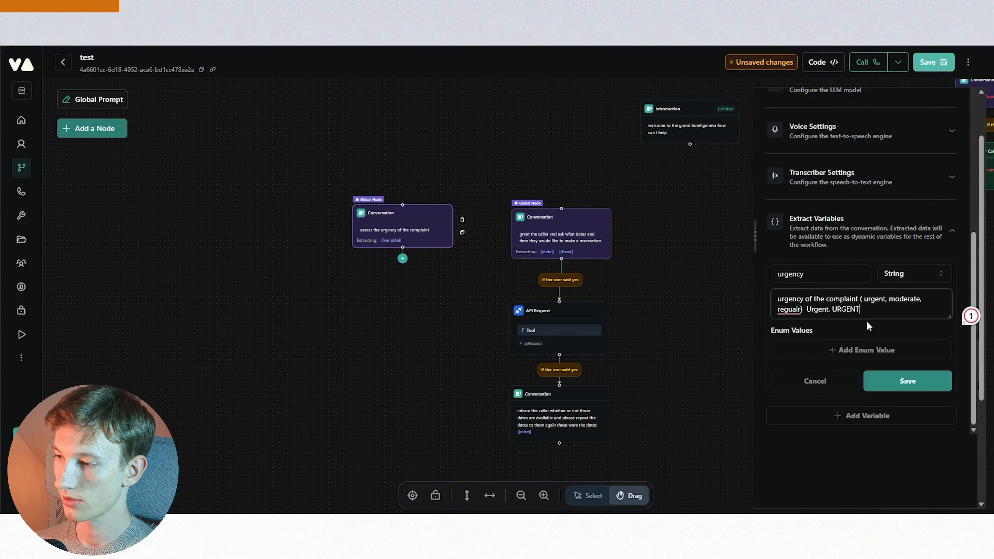
drag(832, 310, 864, 311)
click(863, 312)
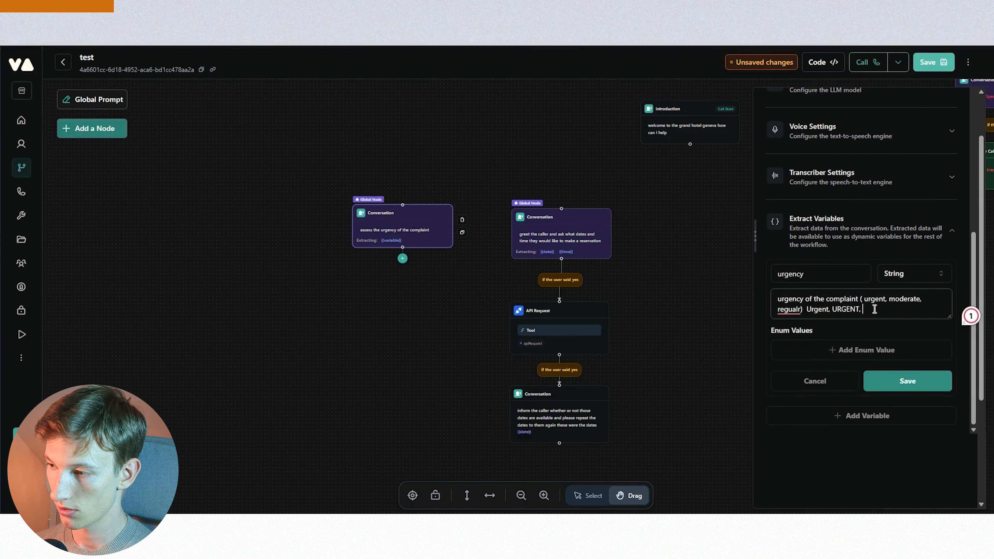
text(THIS IT URGENT)
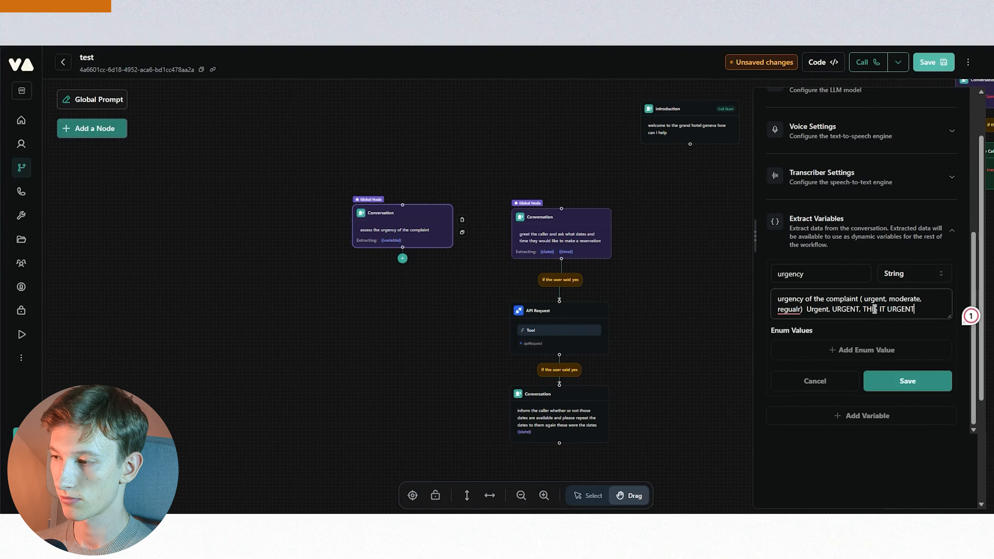
click(866, 330)
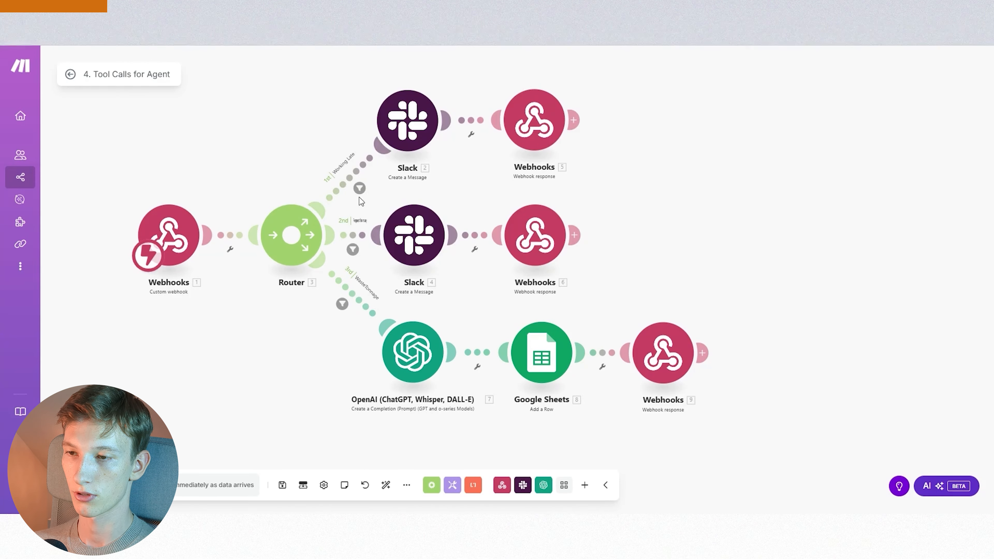
click(359, 188)
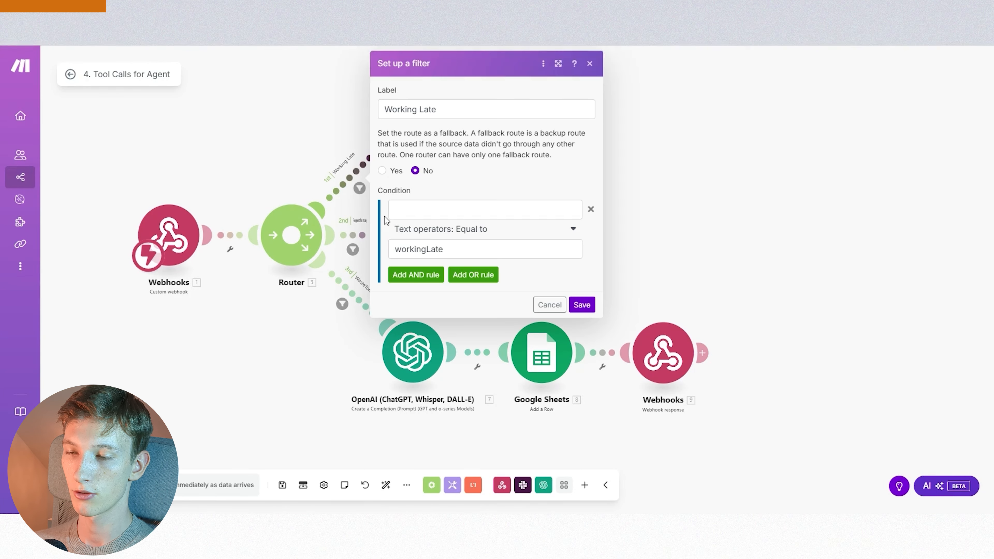
mouse_move(467, 250)
mouse_down()
mouse_move(376, 255)
mouse_move(464, 246)
mouse_move(392, 250)
mouse_move(450, 249)
mouse_up()
click(394, 249)
click(460, 250)
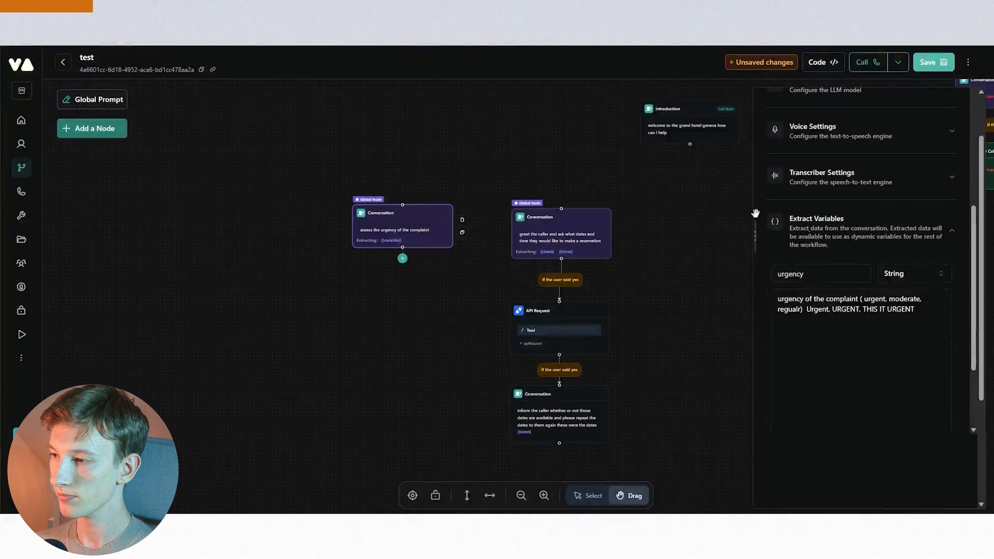
- Add enum values Urgent, Moderate and Regualt to the urgency variable and save it
scroll(912, 313, down, 3)
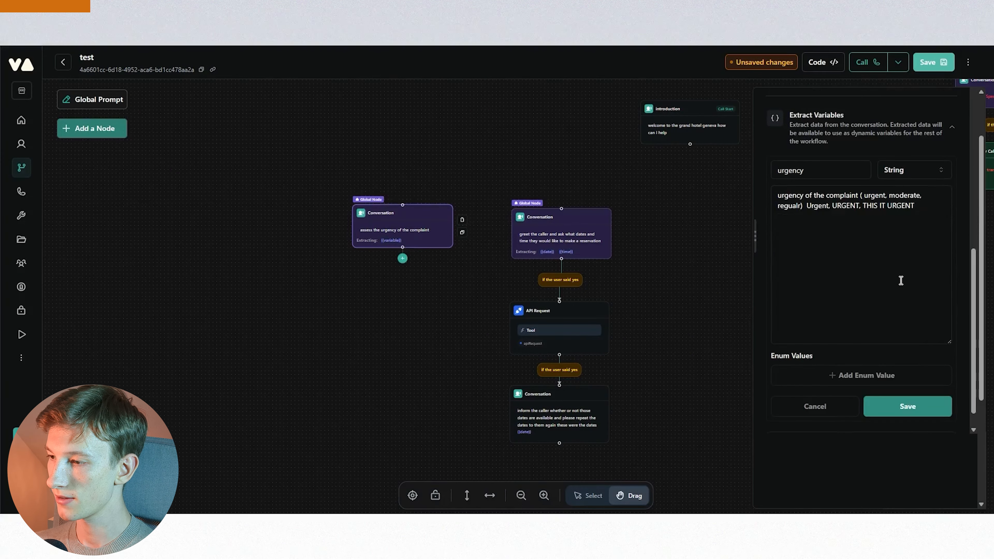
click(805, 349)
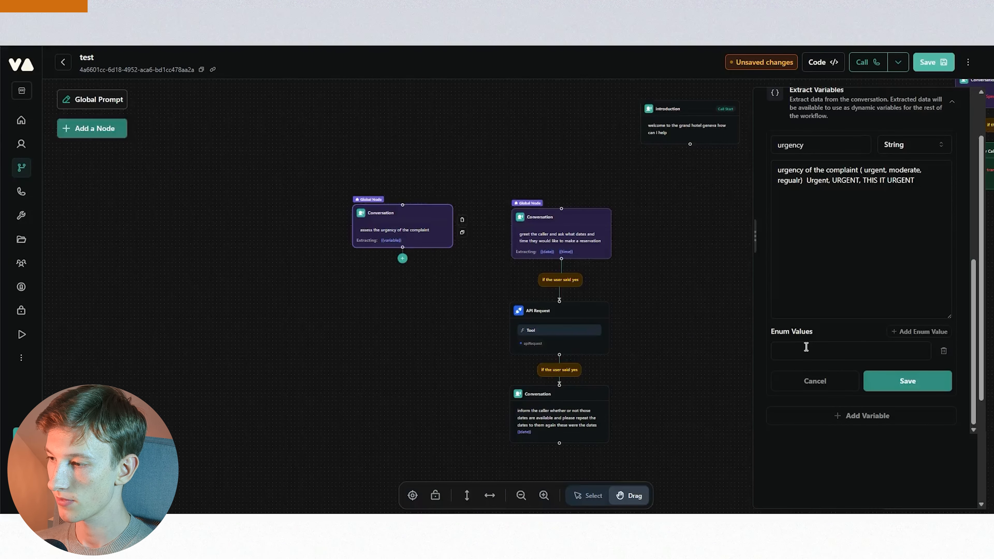
text(Urgent)
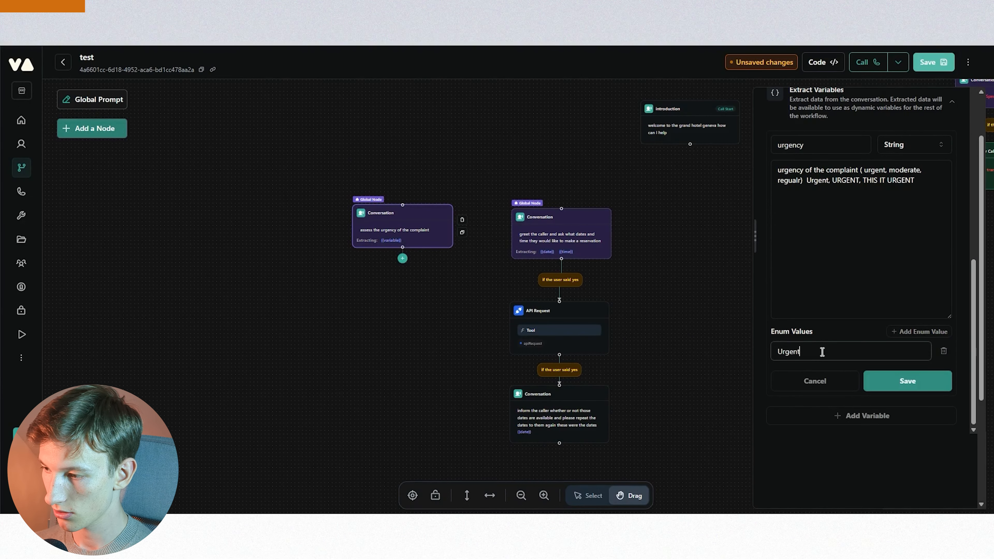
click(900, 331)
click(817, 376)
text(Moderate)
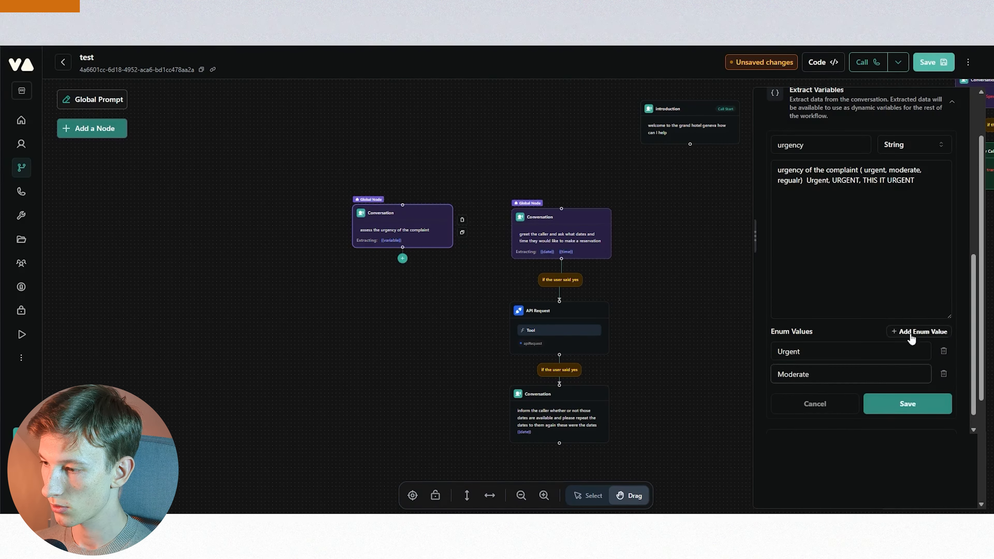
click(907, 332)
click(815, 400)
text(Regualt)
click(904, 427)
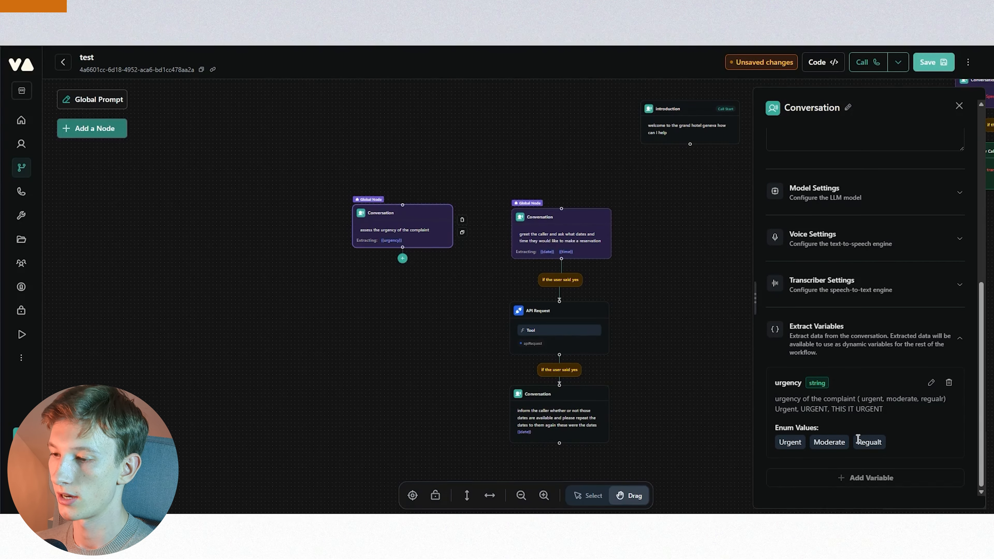
click(684, 369)
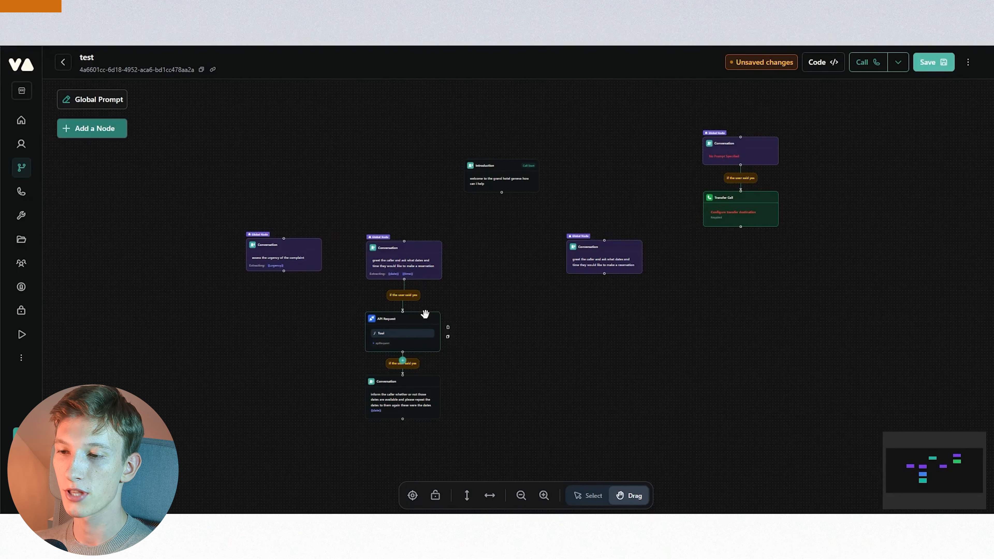
- Inspect the reservation node's global, model and voice settings
scroll(404, 274, up, 5)
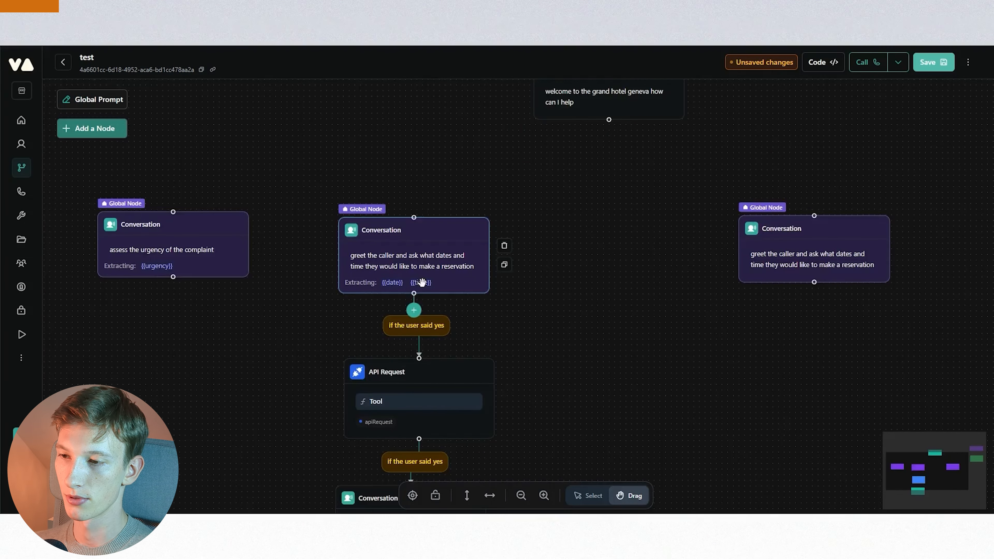
scroll(407, 281, down, 5)
scroll(511, 305, up, 2)
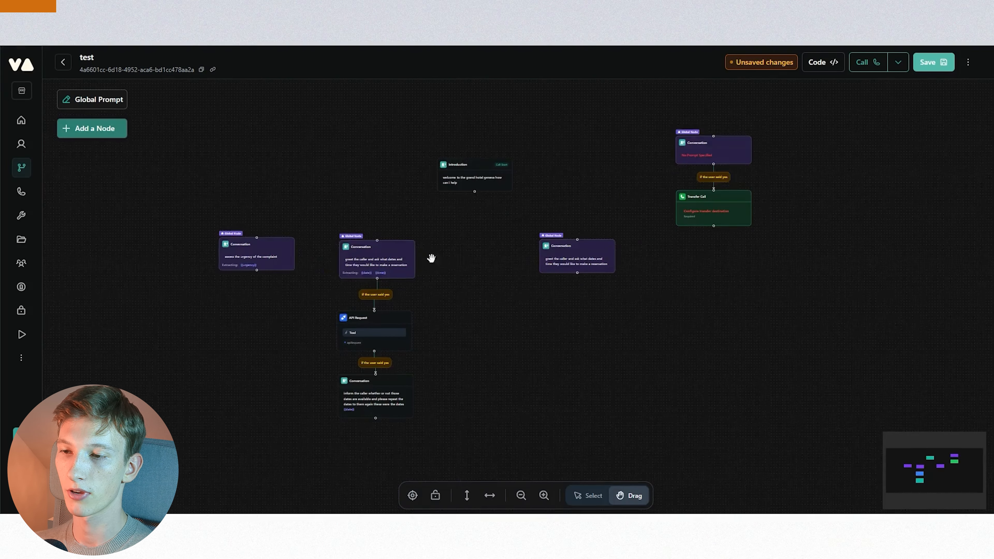
click(392, 247)
click(828, 362)
click(830, 360)
scroll(829, 361, down, 2)
click(833, 331)
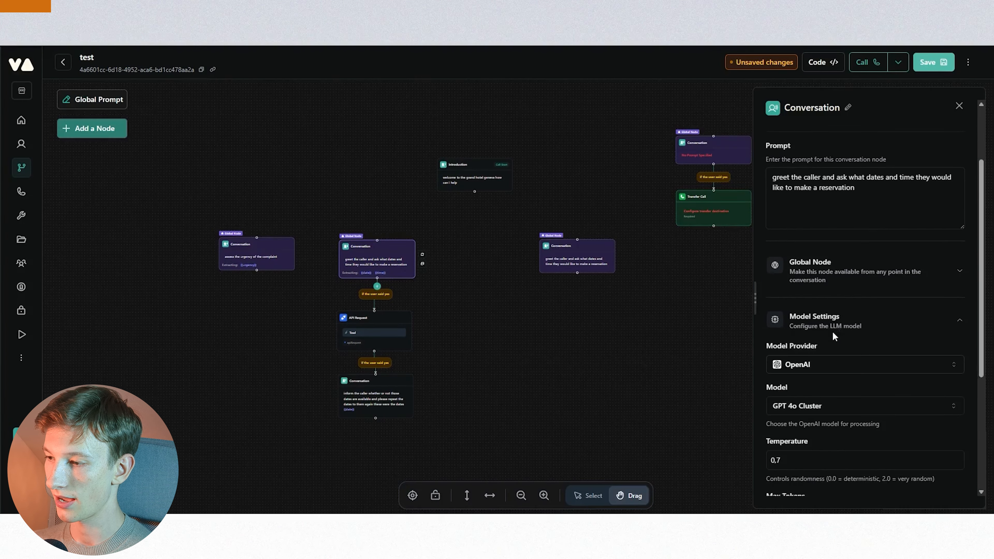
scroll(819, 338, down, 4)
click(819, 388)
scroll(817, 383, down, 1)
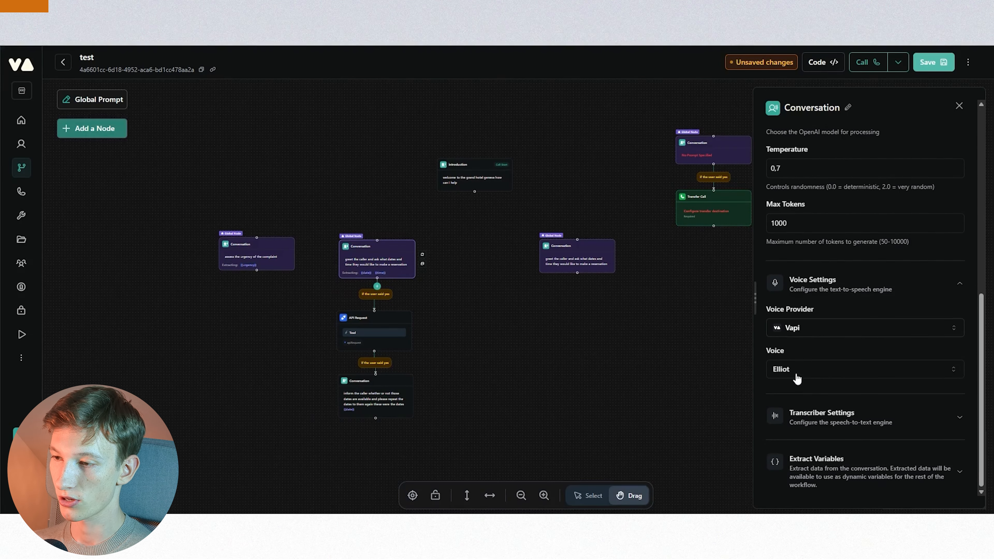
click(654, 349)
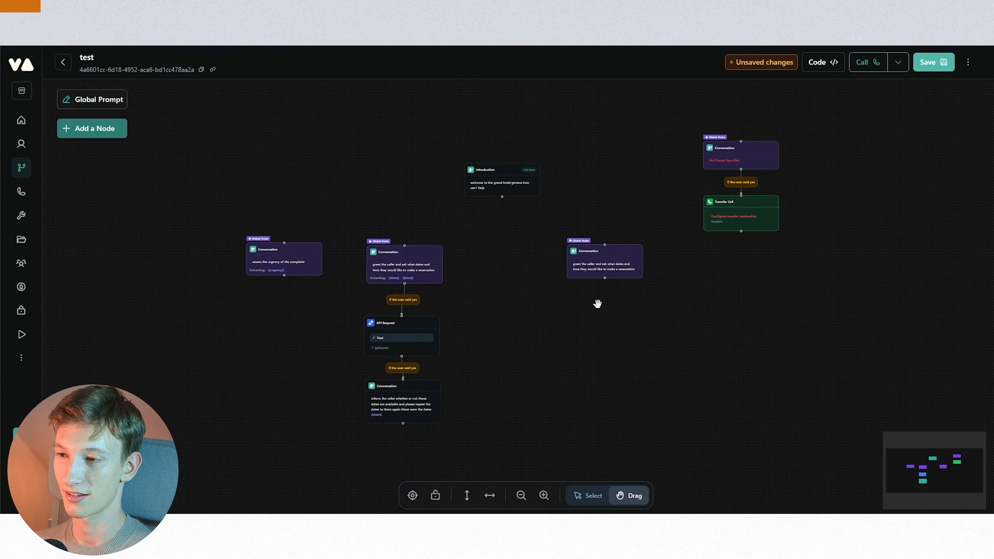
- Move the complaint node slightly up and to the left on the canvas
drag(593, 304, 592, 305)
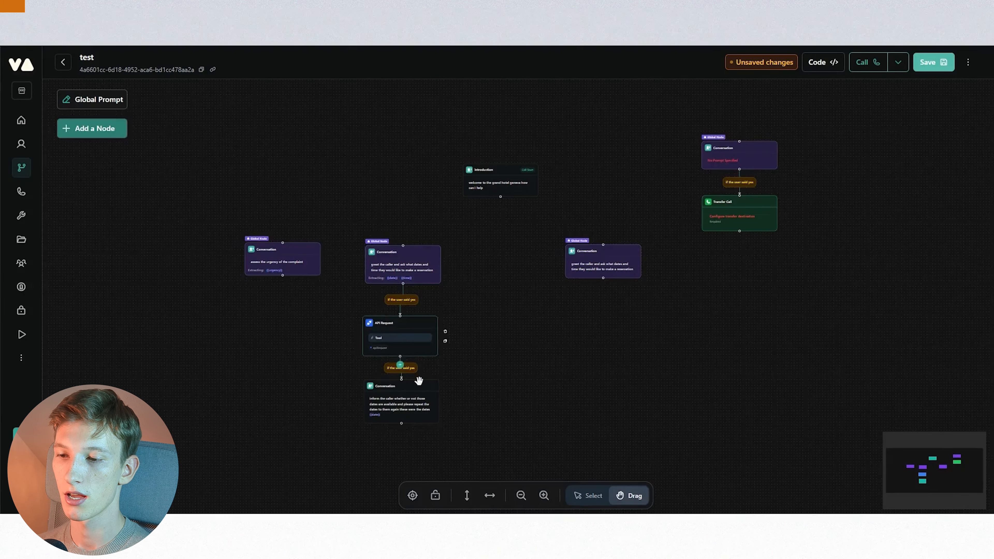
scroll(493, 277, down, 3)
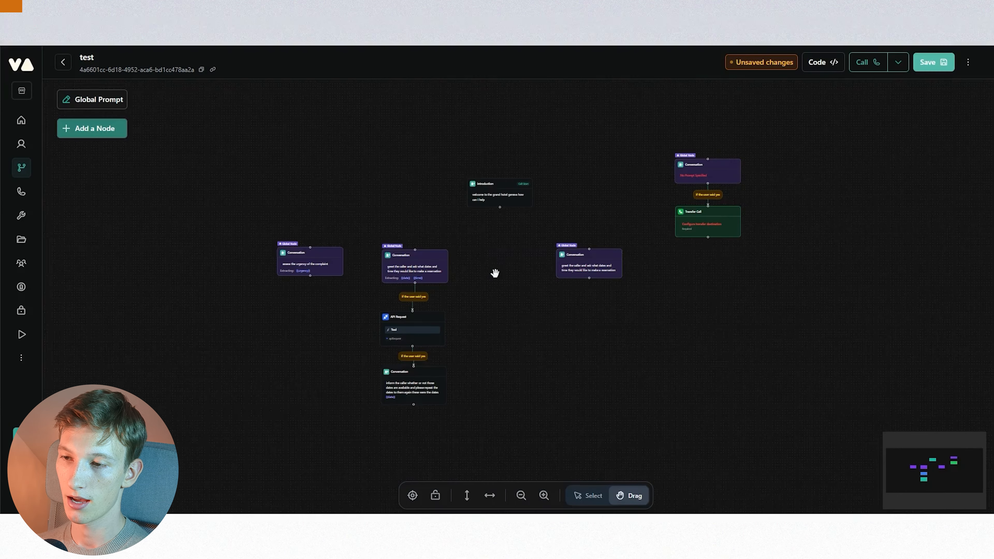
scroll(492, 278, up, 1)
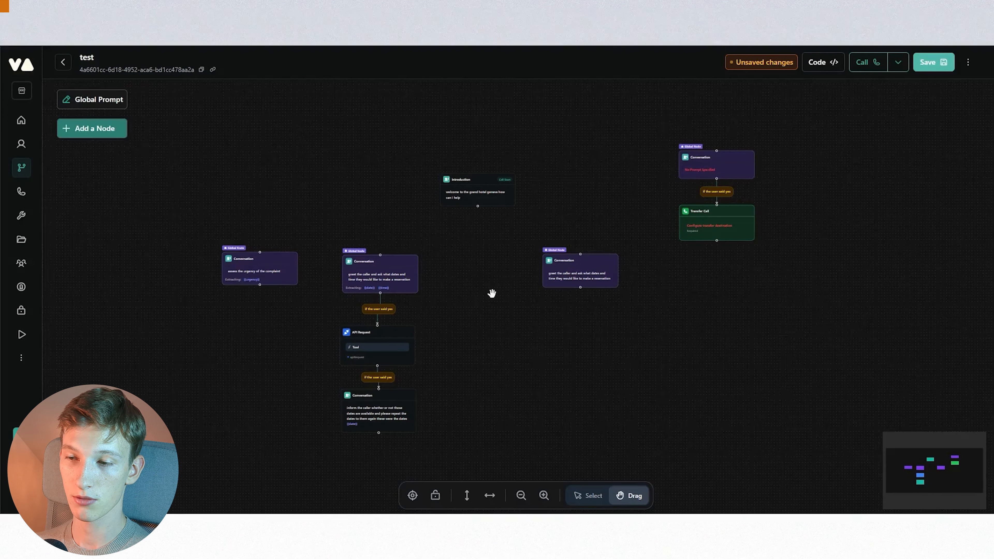
scroll(491, 282, up, 2)
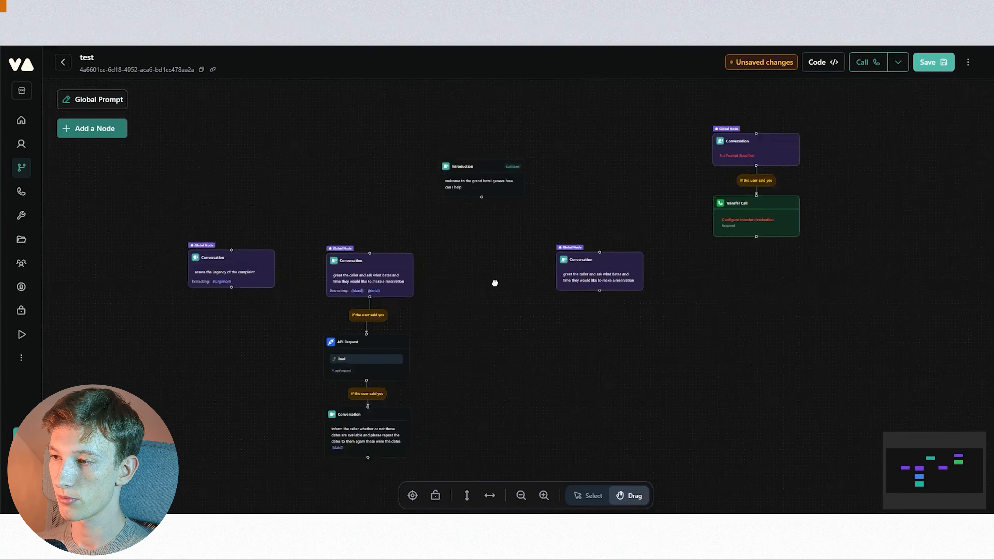
drag(513, 282, 514, 283)
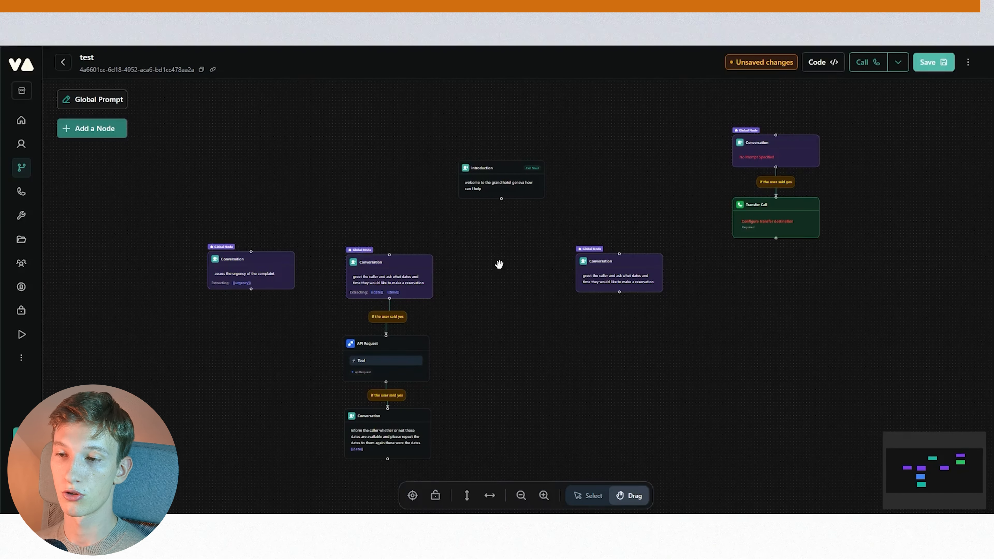
scroll(519, 255, down, 2)
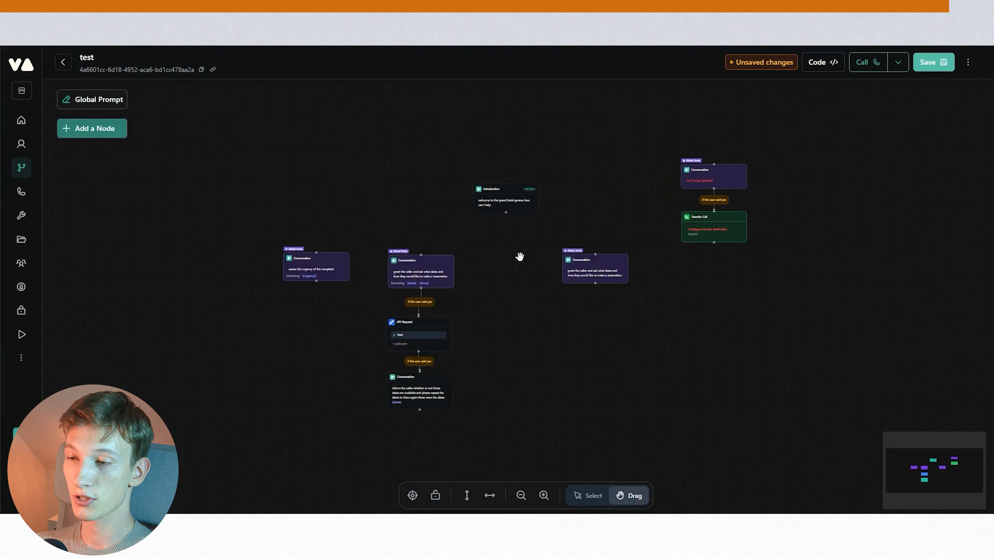
drag(520, 256, 517, 280)
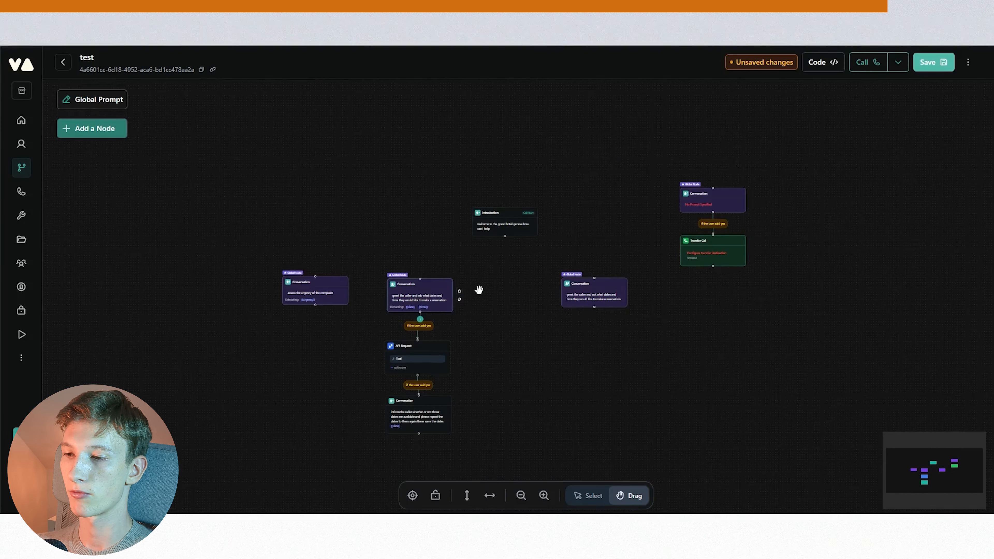
scroll(483, 293, up, 2)
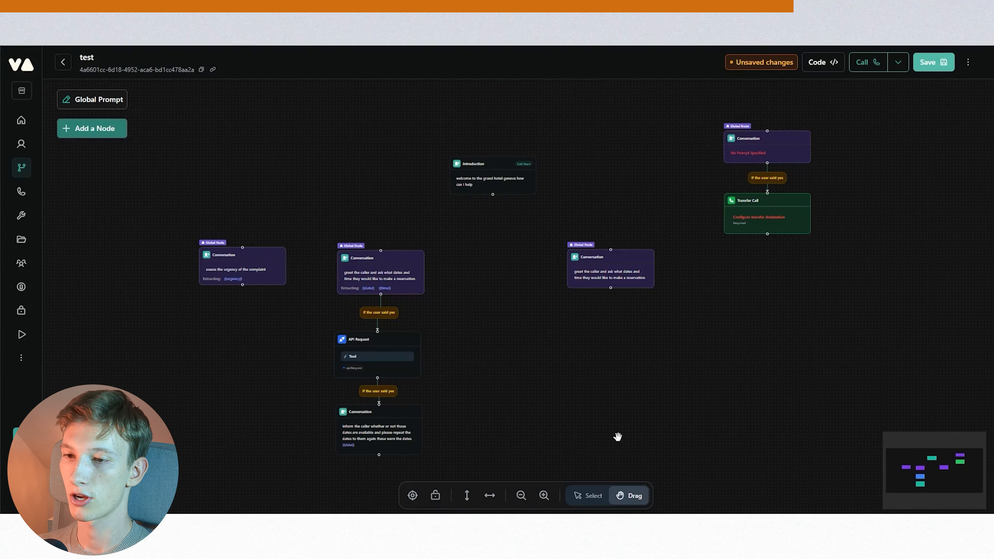
drag(252, 252, 225, 237)
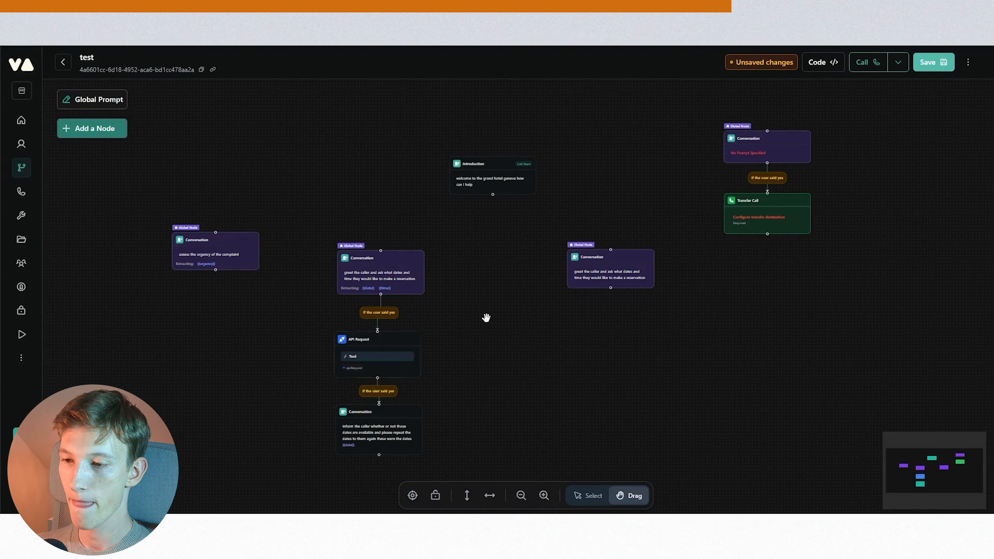
- Nudge the reservation node and the right-hand global conversation node slightly into new positions on the canvas
scroll(486, 318, down, 2)
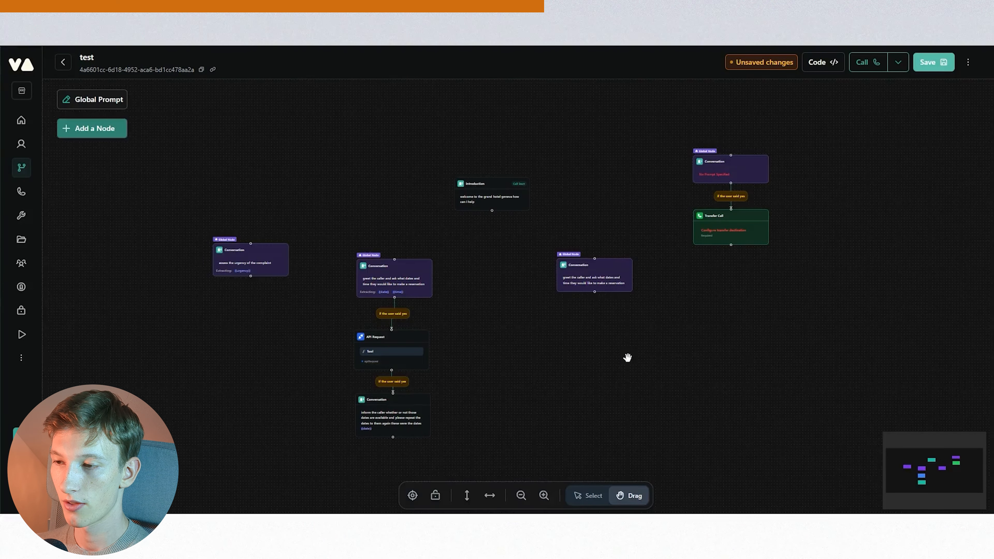
drag(673, 340, 553, 333)
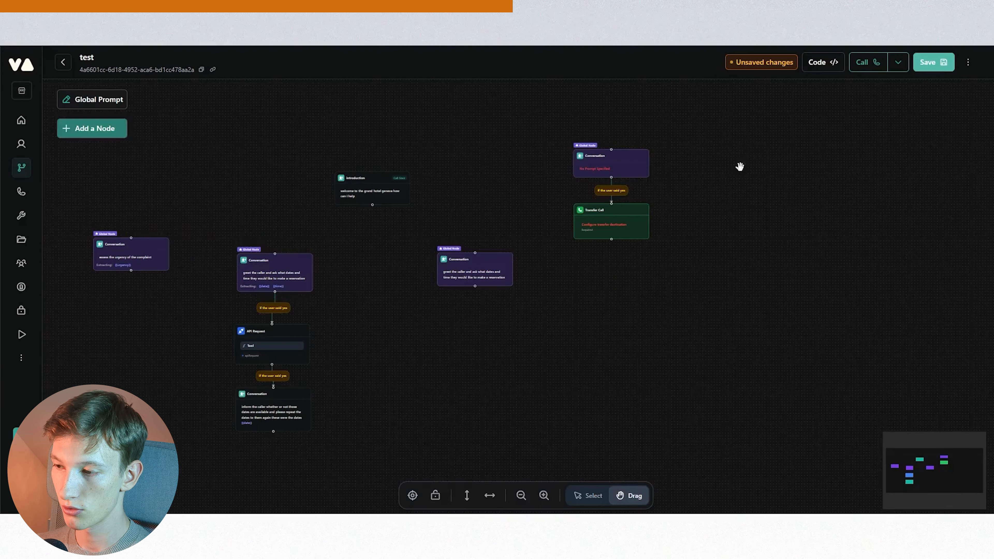
drag(739, 388, 595, 383)
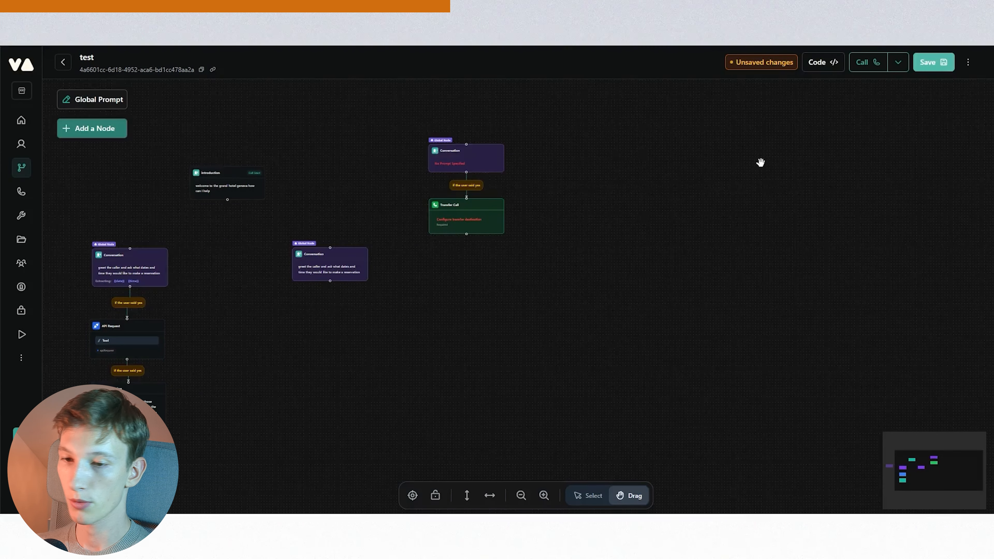
drag(795, 341, 756, 339)
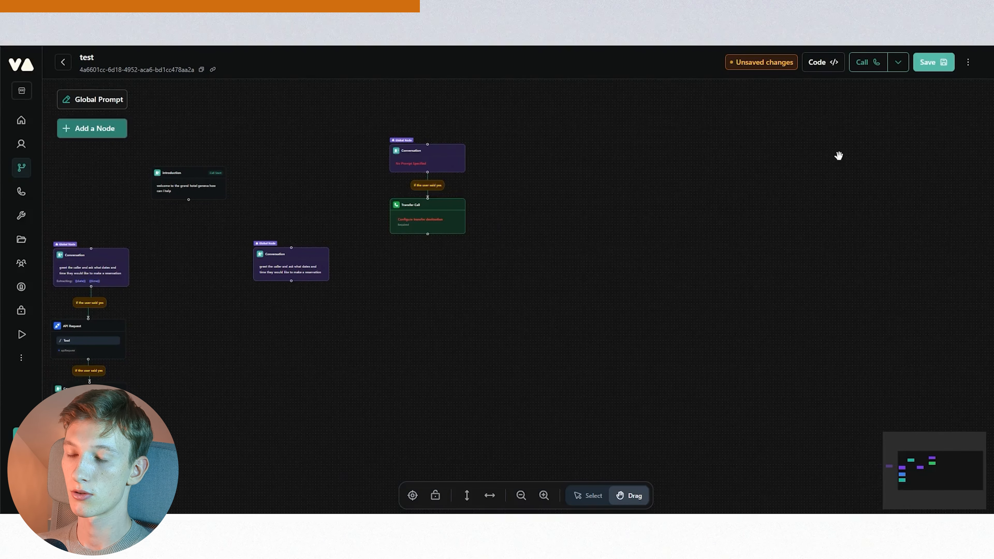
drag(487, 375, 690, 371)
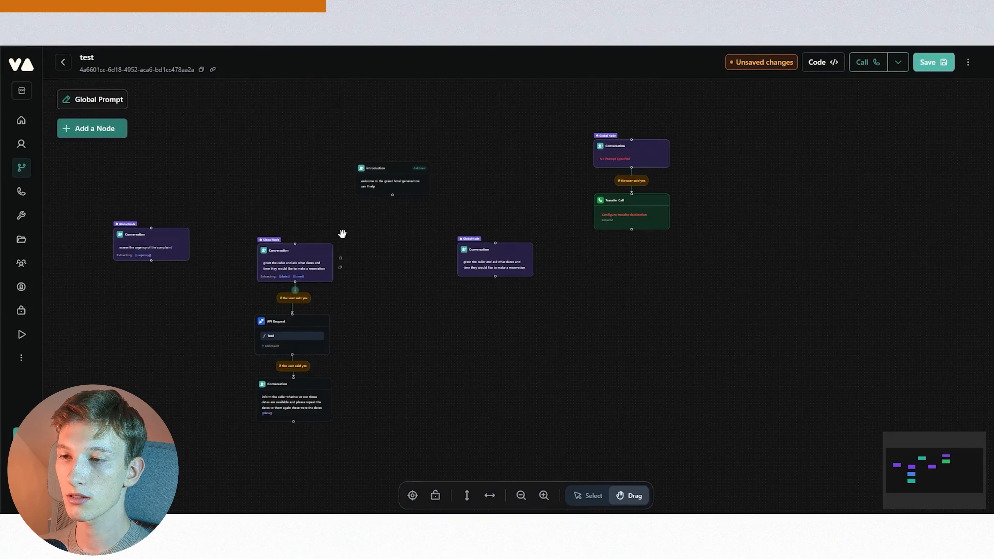
drag(307, 255, 301, 255)
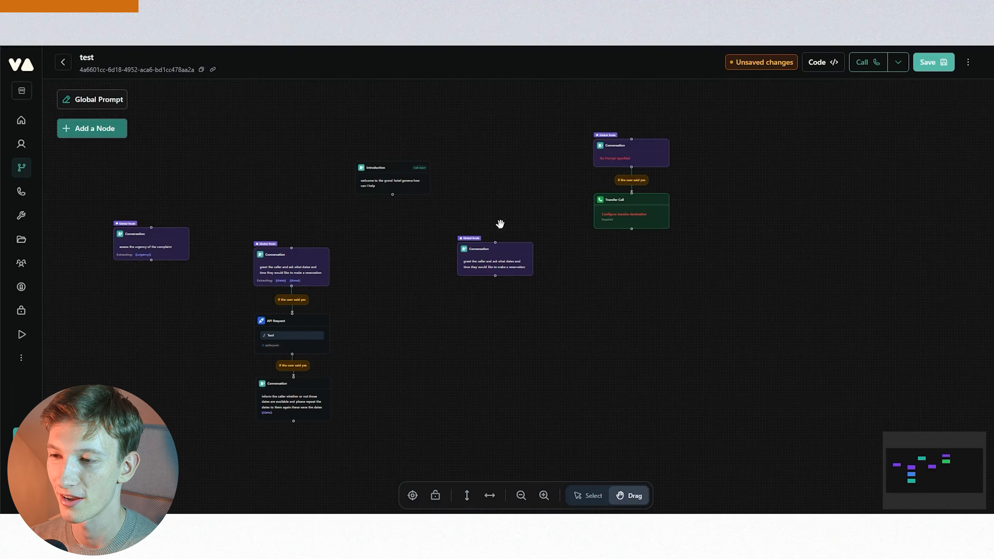
drag(510, 255, 513, 254)
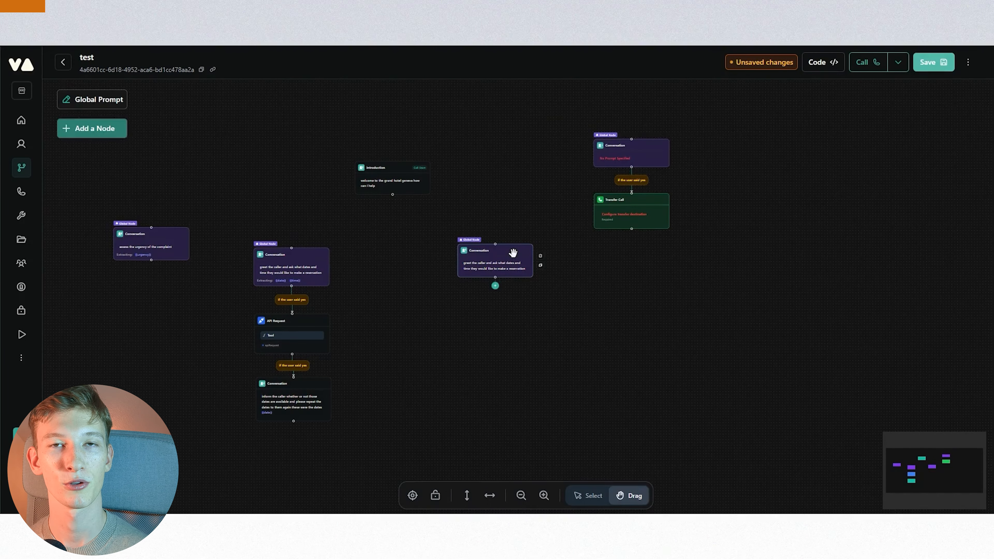
drag(509, 259, 511, 258)
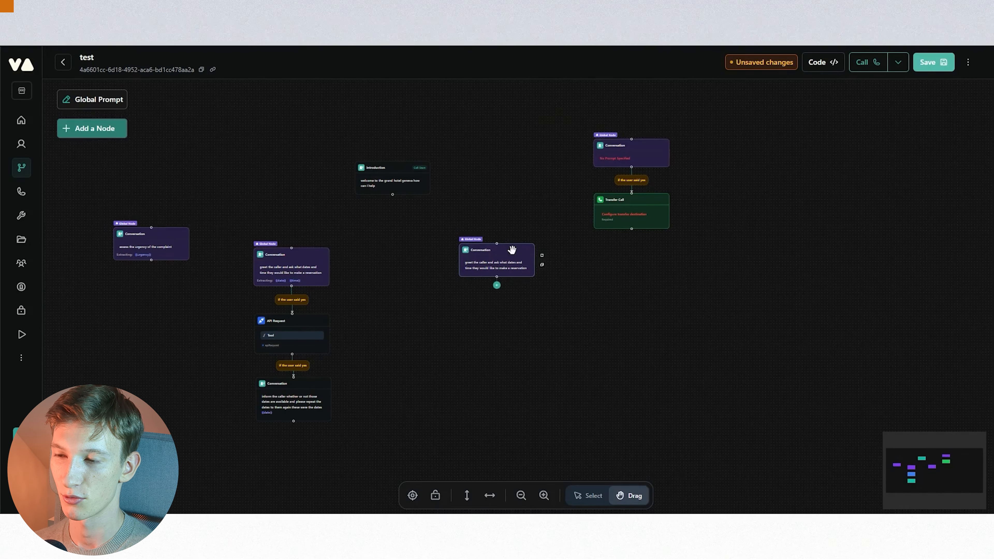